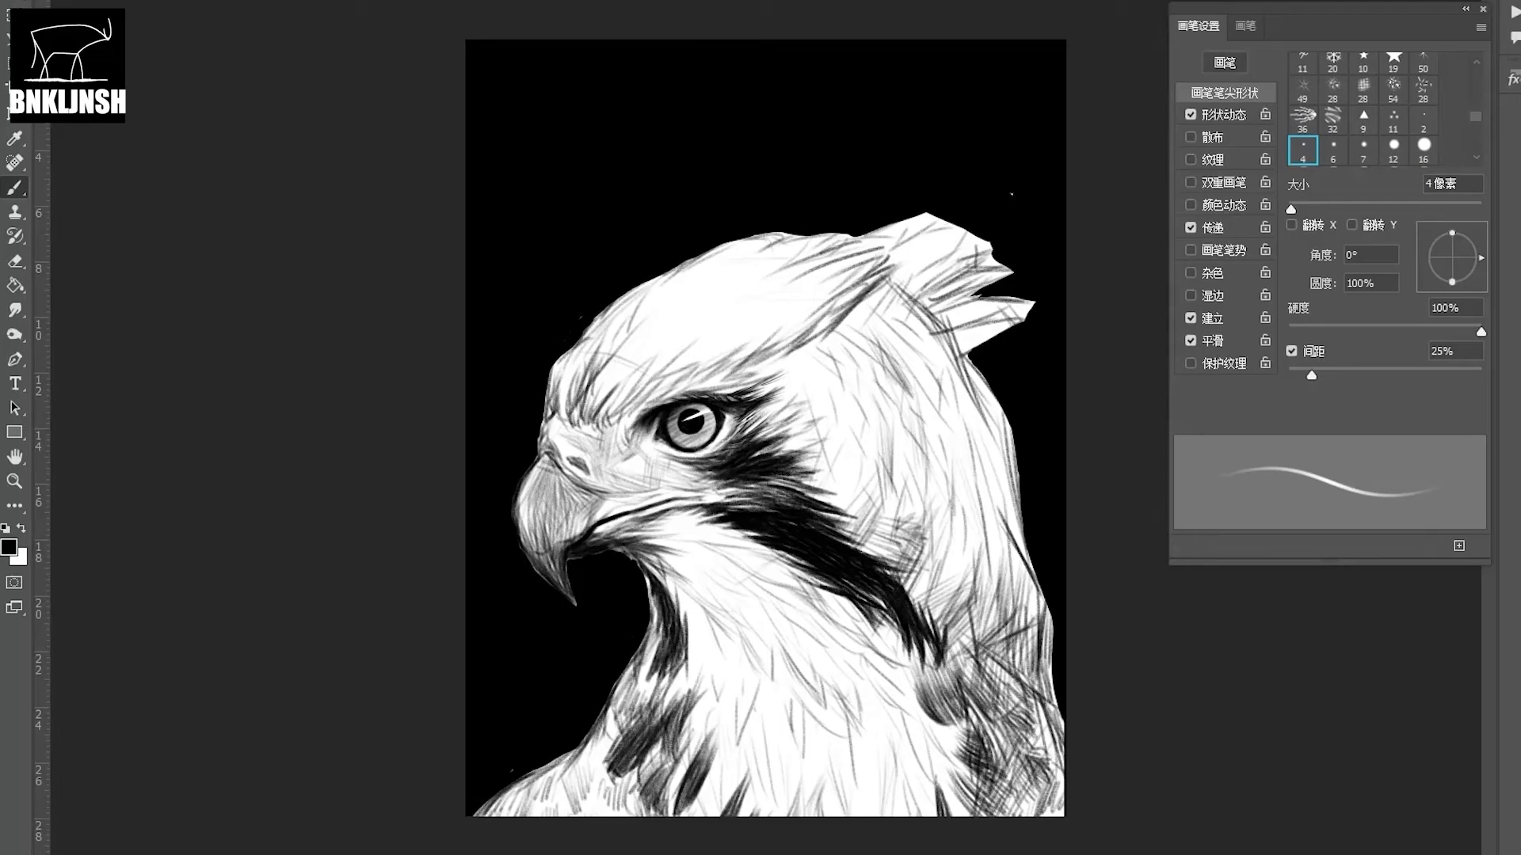
- Outline the eye's upper-left edge and hatch dark and brownish strokes behind it
mouse_move(672, 411)
left_mouse_down()
mouse_move(648, 438)
mouse_move(704, 456)
left_mouse_up()
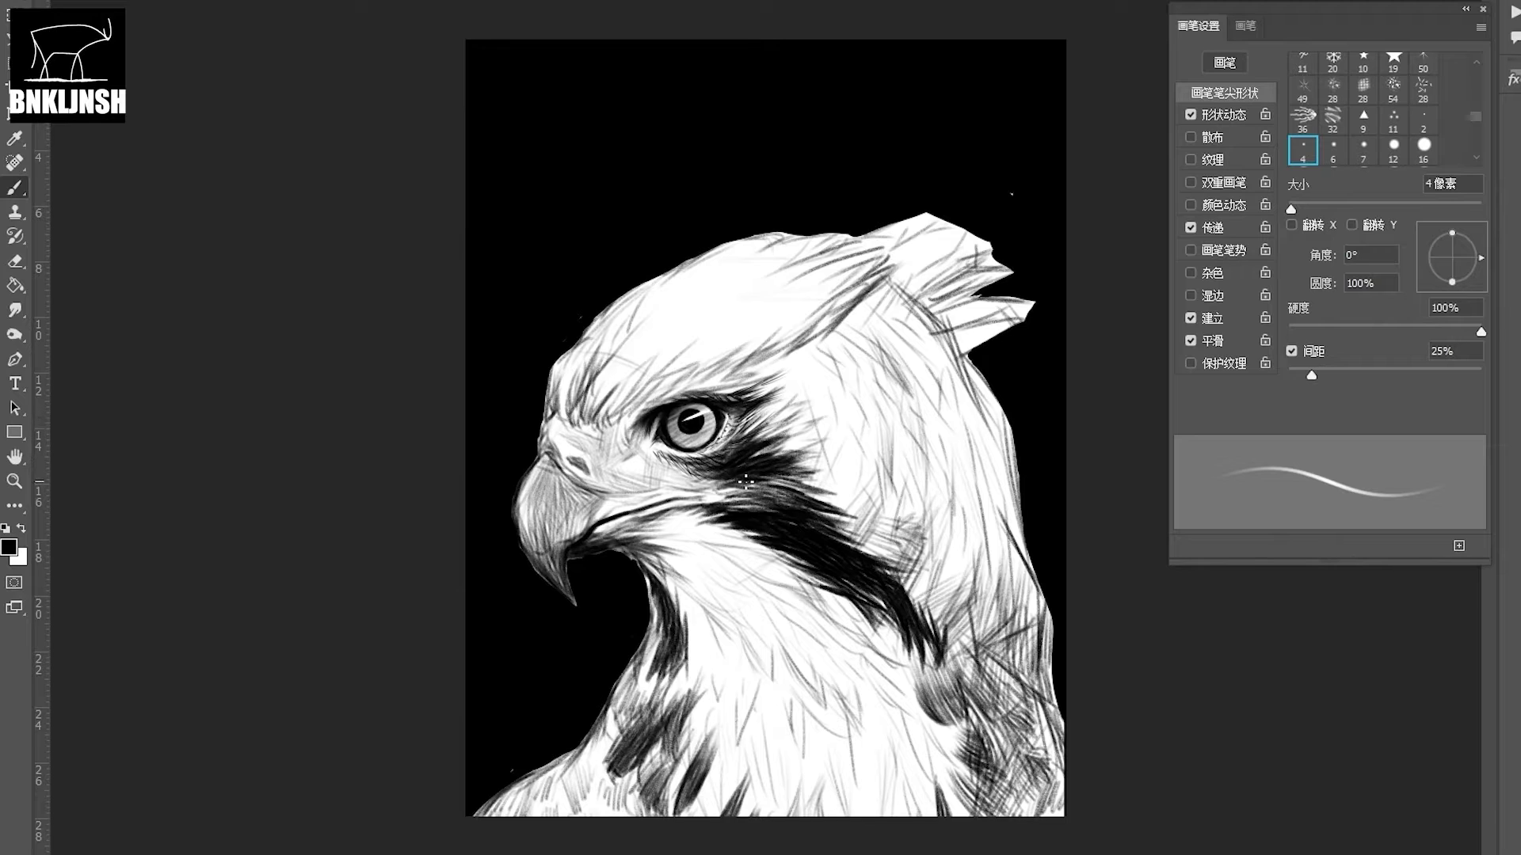
mouse_move(784, 400)
left_mouse_down()
mouse_move(760, 420)
mouse_move(784, 439)
mouse_move(758, 448)
mouse_move(780, 467)
left_mouse_up()
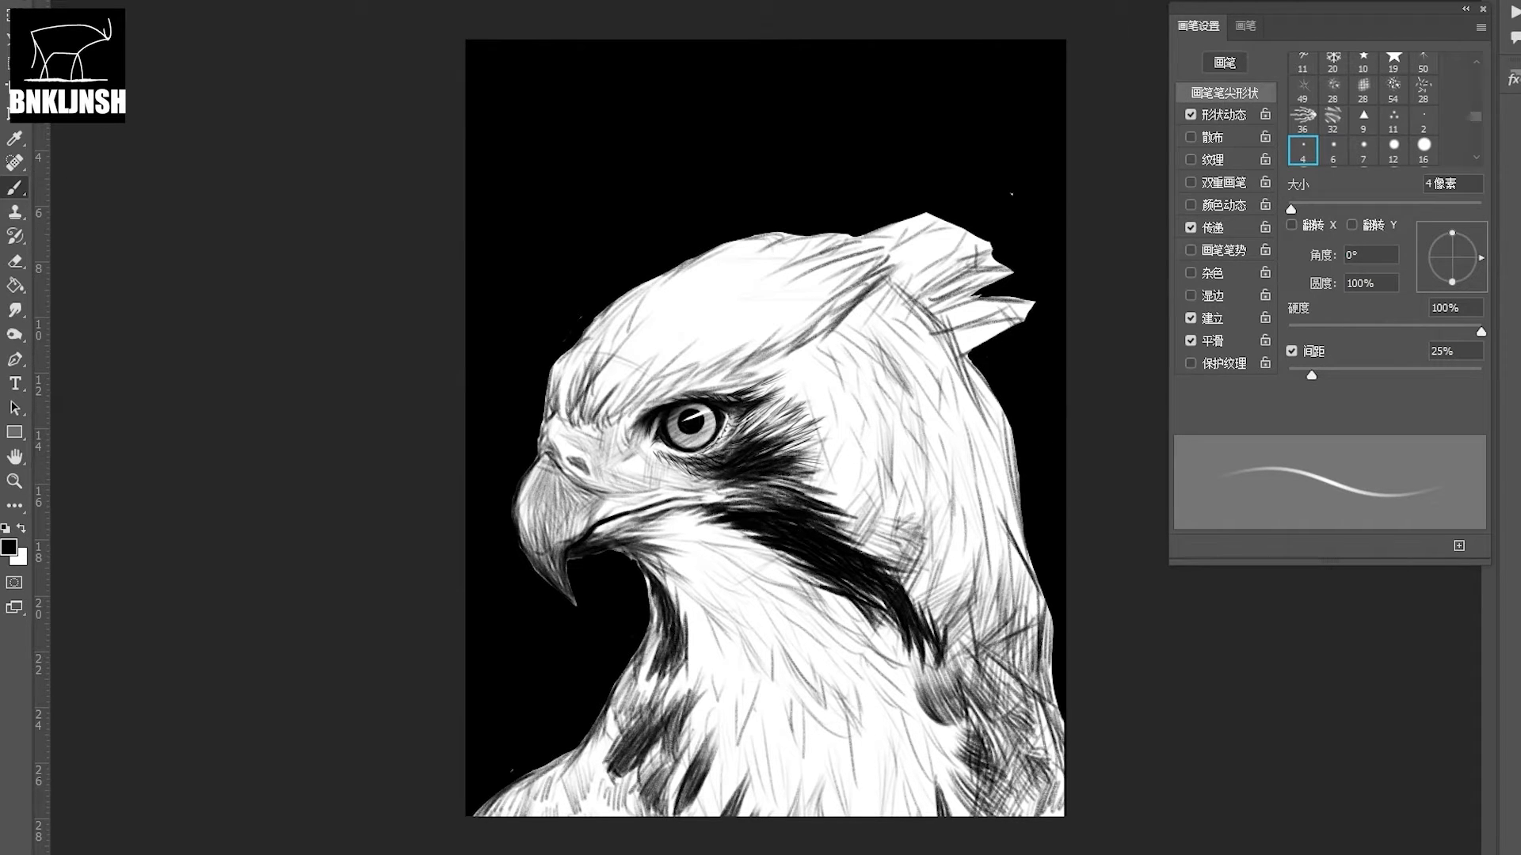
mouse_move(792, 384)
left_mouse_down()
mouse_move(744, 421)
mouse_move(775, 441)
mouse_move(741, 428)
left_mouse_up()
mouse_move(804, 368)
left_mouse_down()
mouse_move(780, 392)
mouse_move(750, 379)
left_mouse_up()
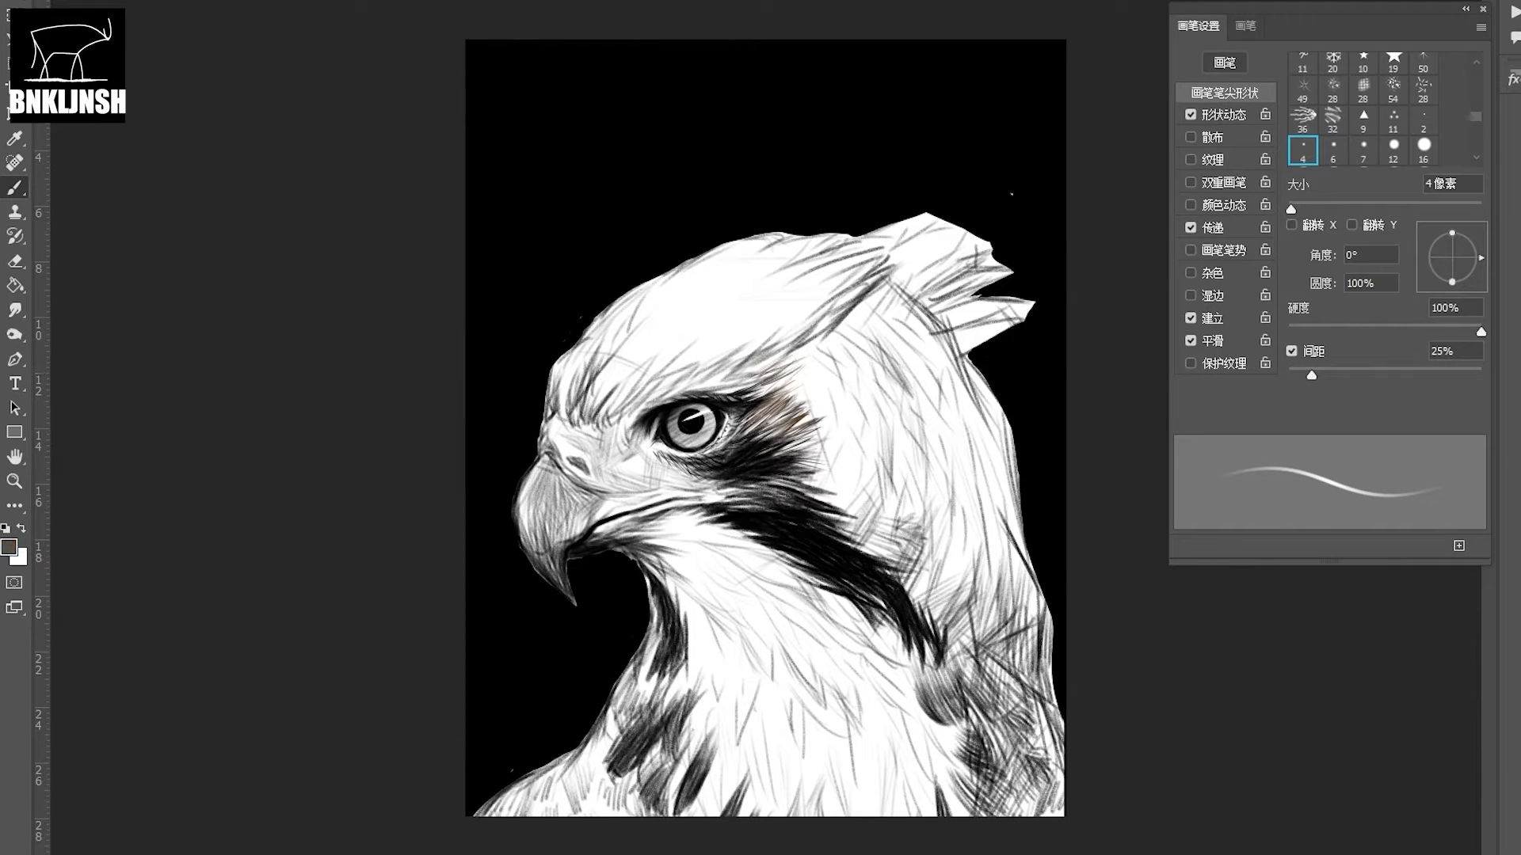
- Paint bluish strokes along the head's left edge and enlarge to a soft brush
mouse_move(552, 391)
left_mouse_down()
mouse_move(558, 352)
mouse_move(559, 420)
mouse_move(602, 317)
mouse_move(690, 384)
mouse_move(863, 261)
mouse_move(1029, 316)
left_mouse_up()
key("comma")
key("bracketright")
key("bracketright")
key("bracketright")
- Paint a soft bluish glow across the crown, cheek, beak base and lower face
mouse_move(602, 444)
left_mouse_down()
mouse_move(595, 508)
mouse_move(713, 491)
left_mouse_up()
left_click_drag(602, 539, 761, 523)
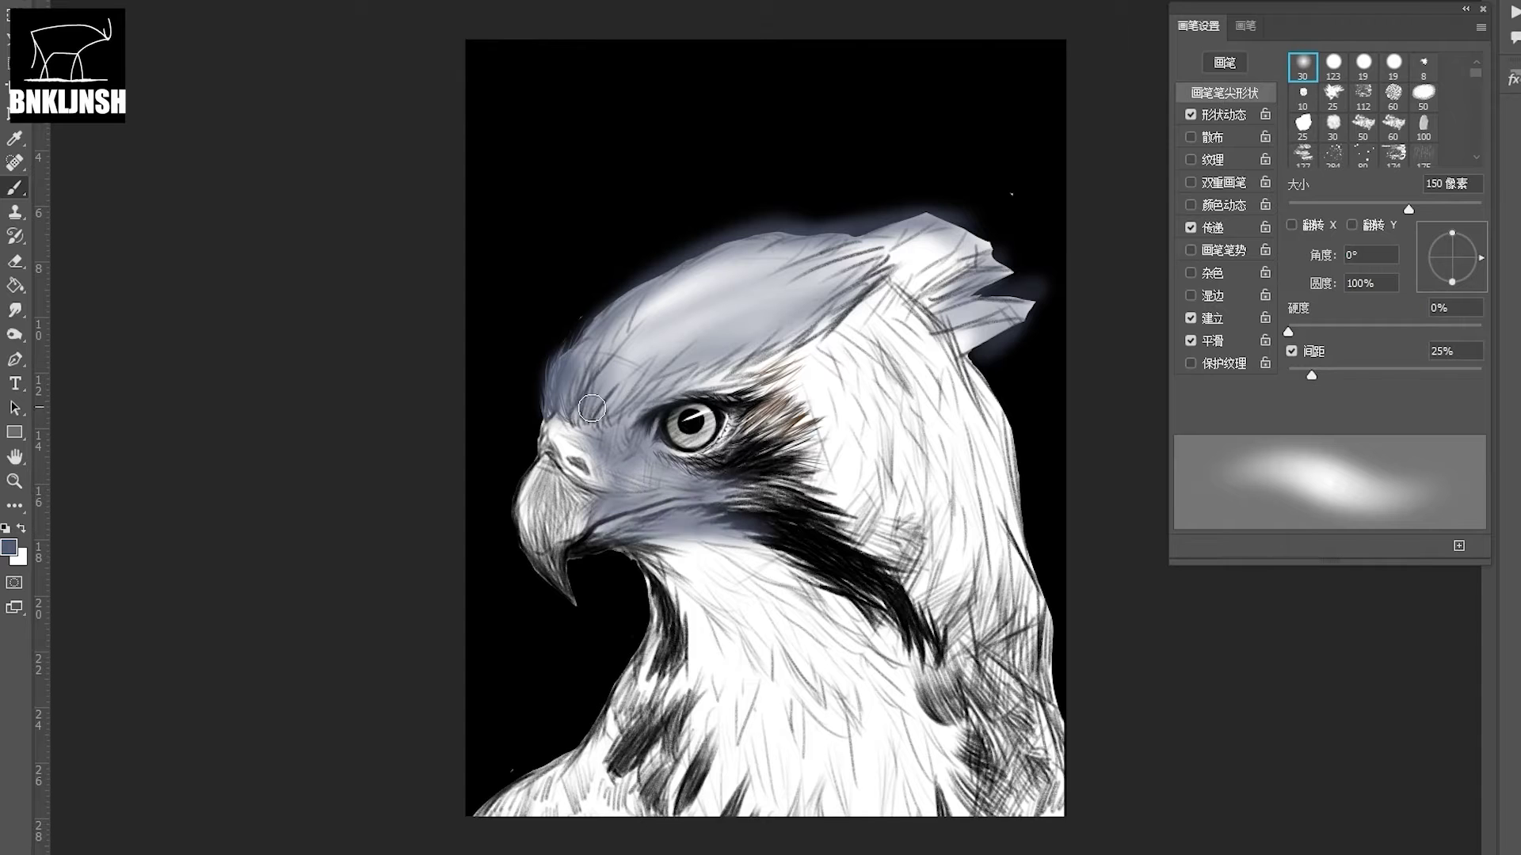
left_click_drag(578, 396, 673, 483)
left_click_drag(586, 333, 674, 428)
- Hide and undo the bluish glow to compare against the plain drawing
key("Delete")
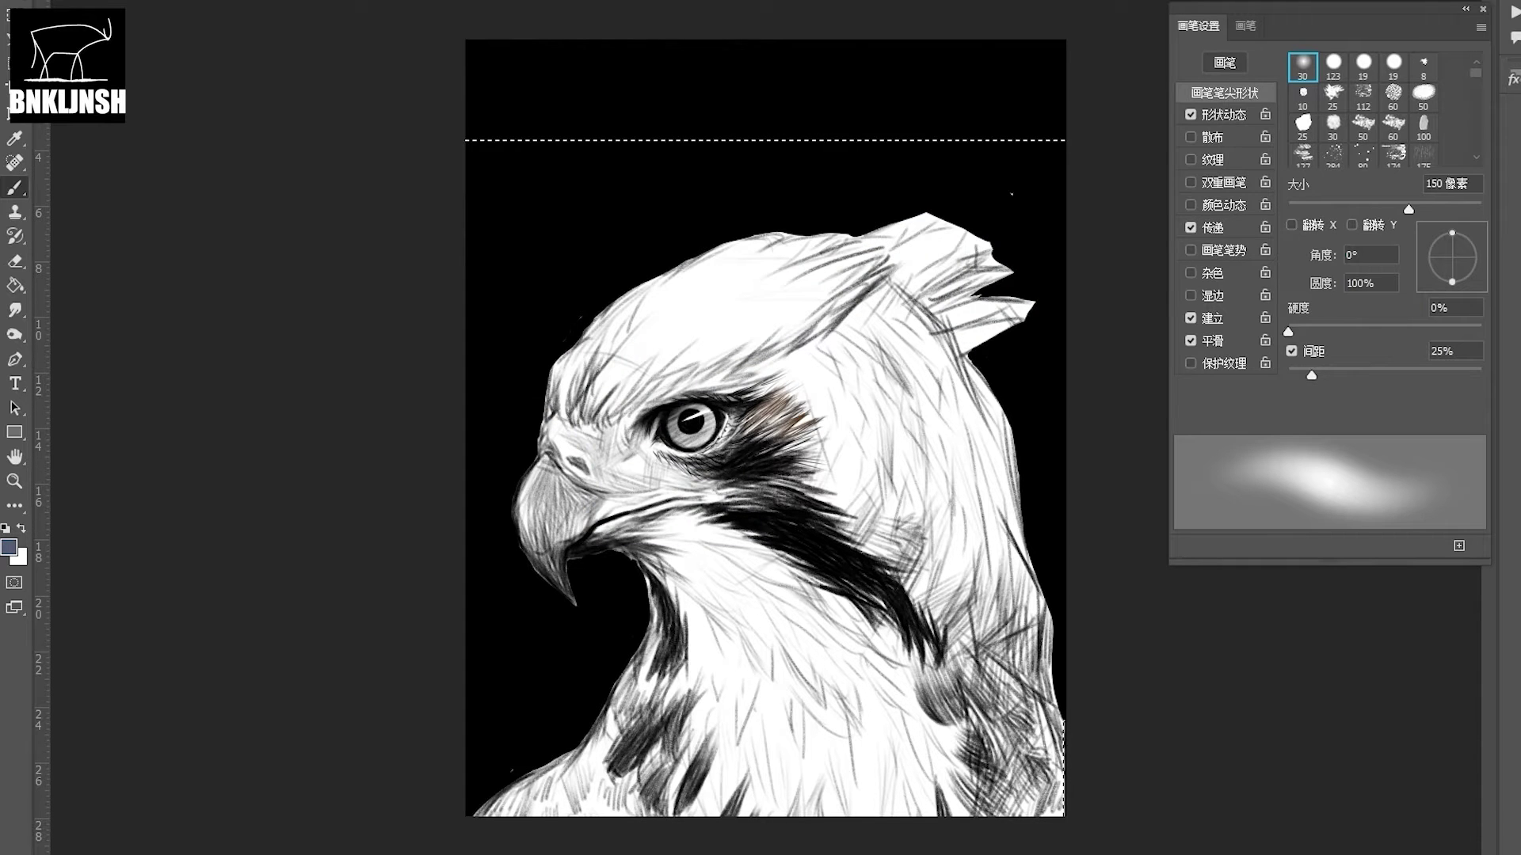
left_click(14, 35)
key("ctrl+z")
key("ctrl+minus")
key("ctrl+z")
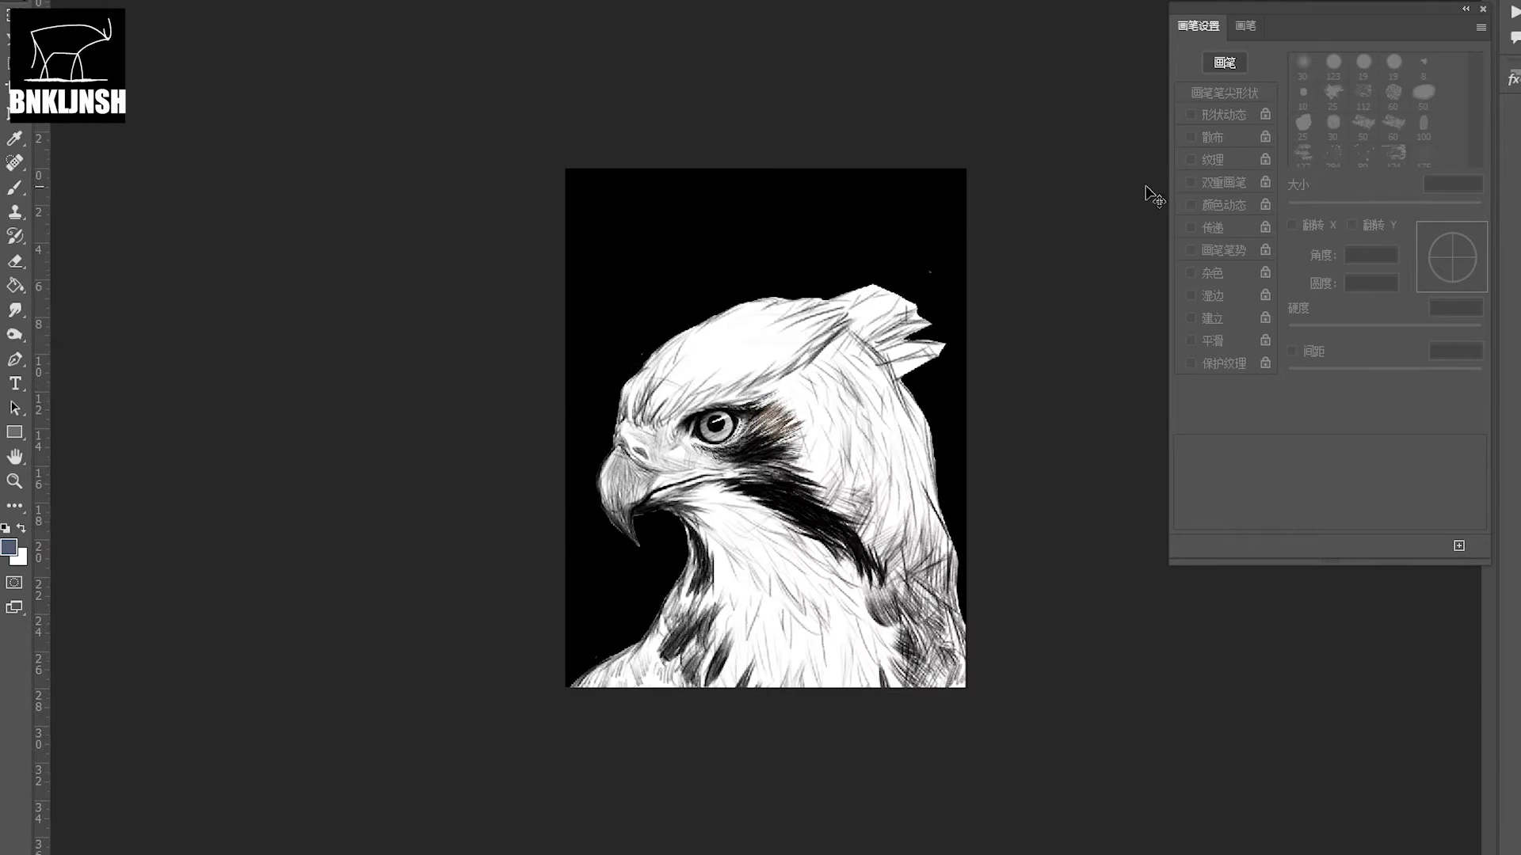
key("ctrl+z")
key("ctrl+plus")
key("ctrl+plus")
- Wash brown over the back of the head and neck with 700 and 300 px soft brushes
key("b")
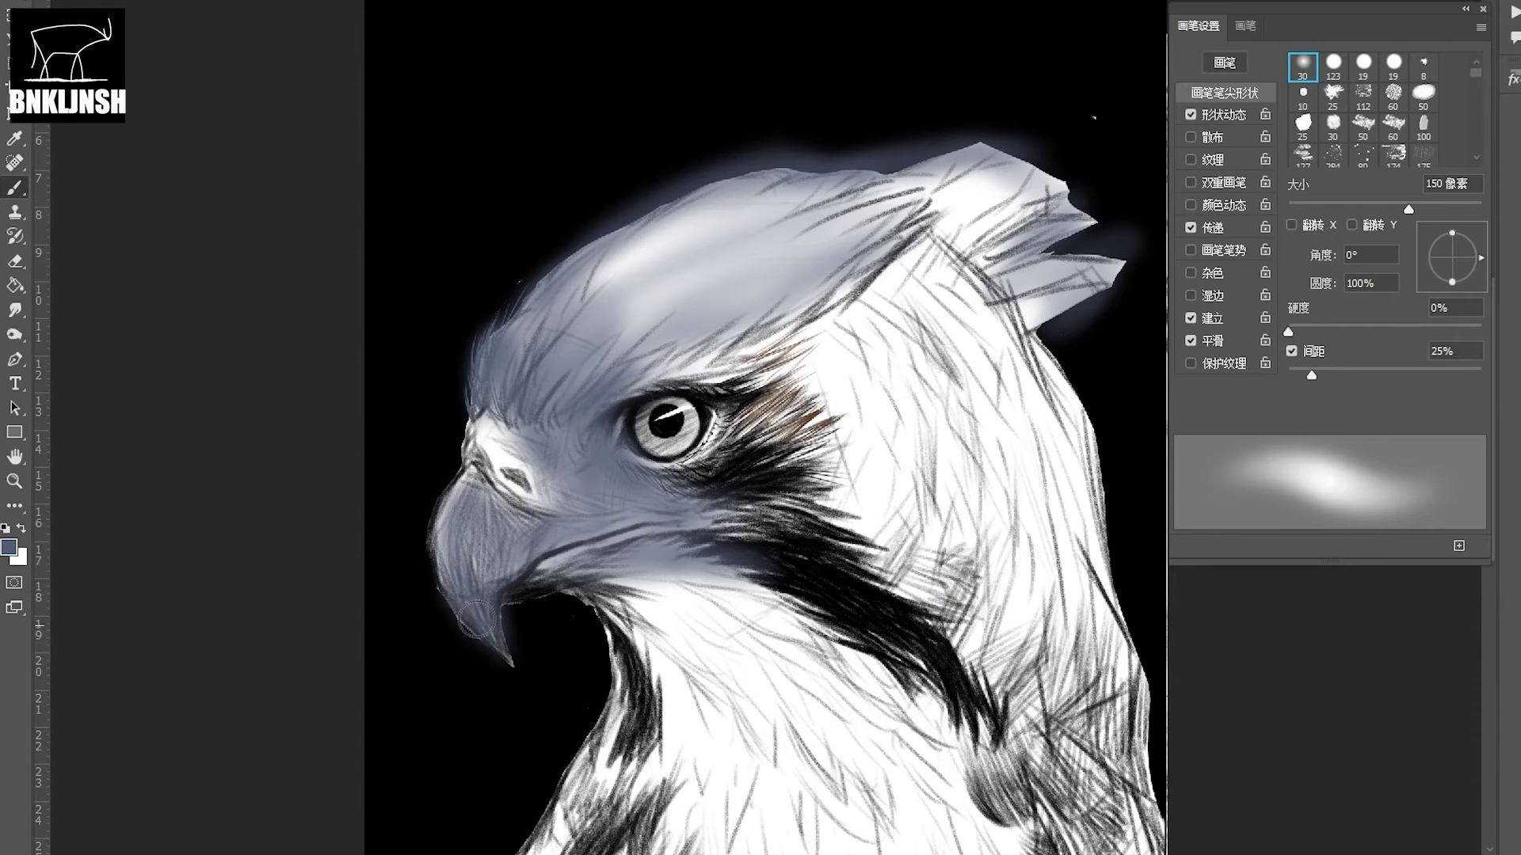
left_click_drag(841, 346, 951, 444)
left_click_drag(910, 277, 1030, 634)
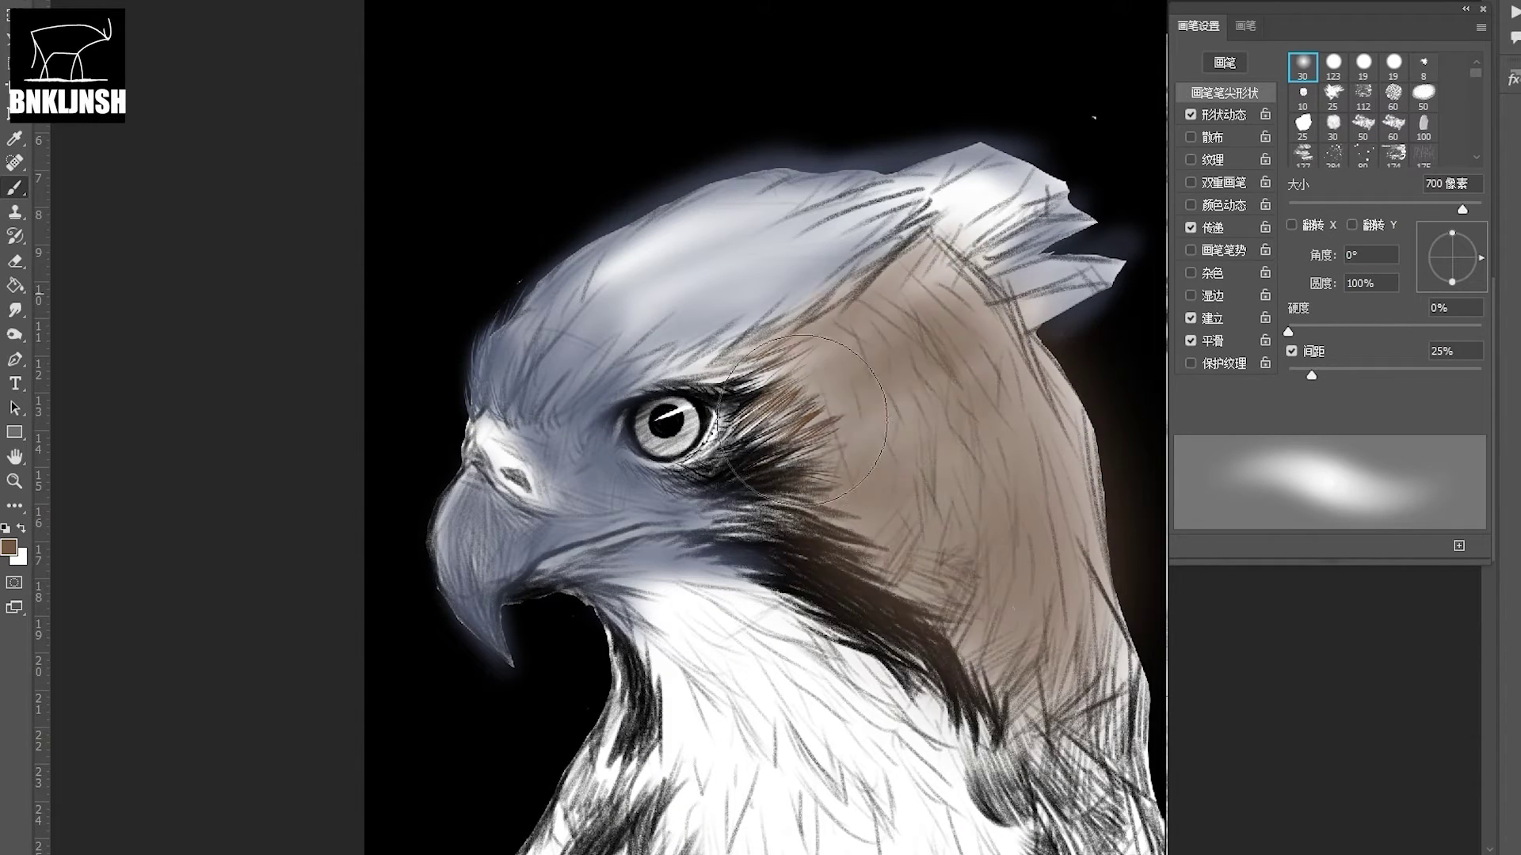
key("ctrl+minus")
left_click_drag(944, 584, 900, 400)
left_click(1394, 149)
left_click_drag(713, 531, 610, 689)
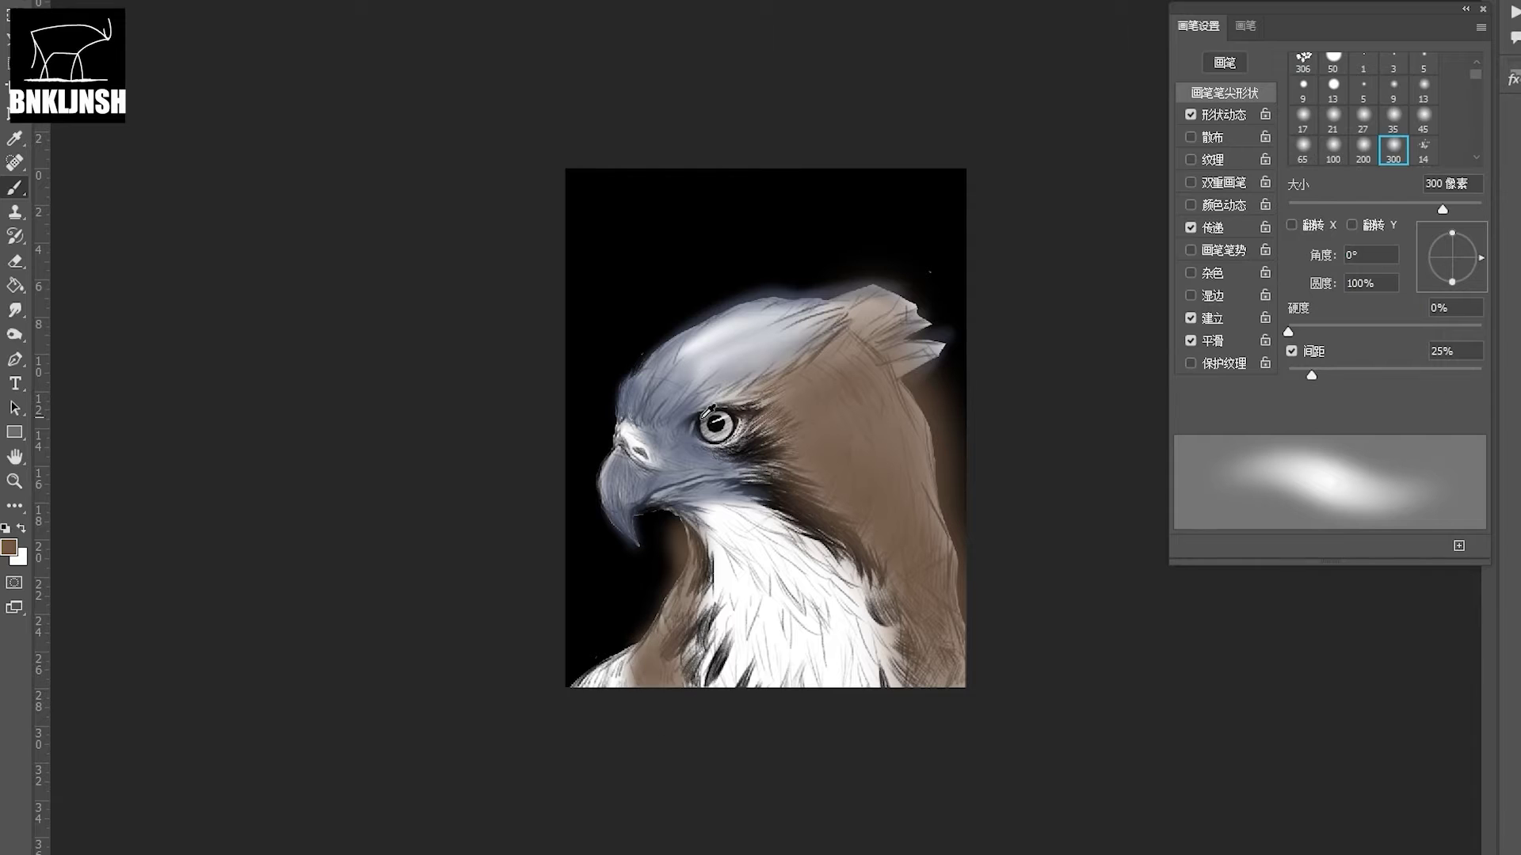
- Add blue-grey over the head top, yellow on the cere, and brighten the chest feathers
left_click_drag(625, 633, 578, 697)
left_click(713, 341, "alt")
left_click_drag(911, 317, 697, 380)
left_click_drag(618, 431, 645, 458)
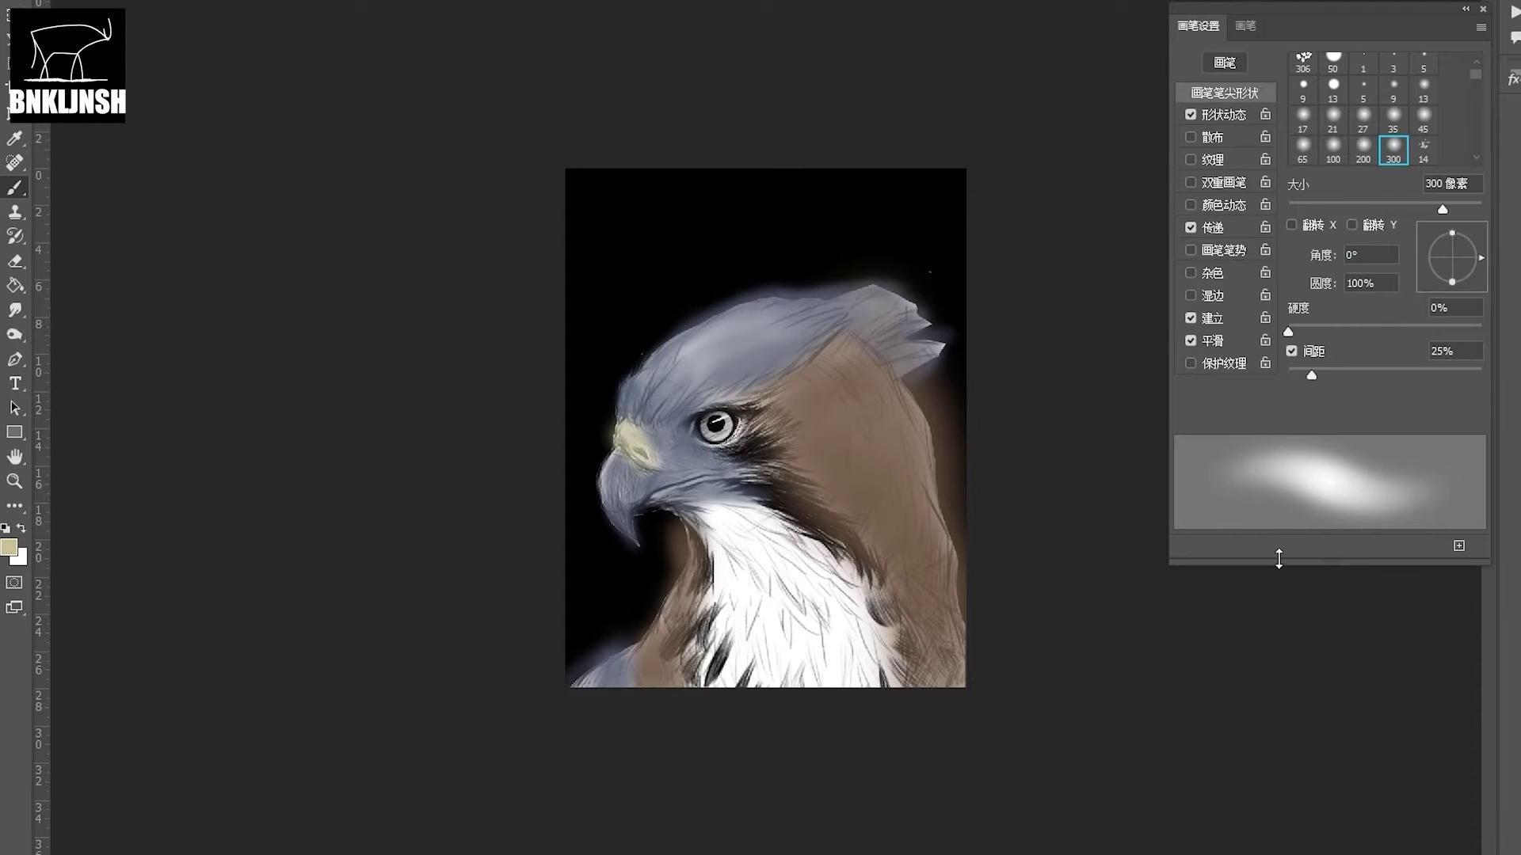
left_click(769, 514, "alt")
left_click_drag(768, 515, 839, 646)
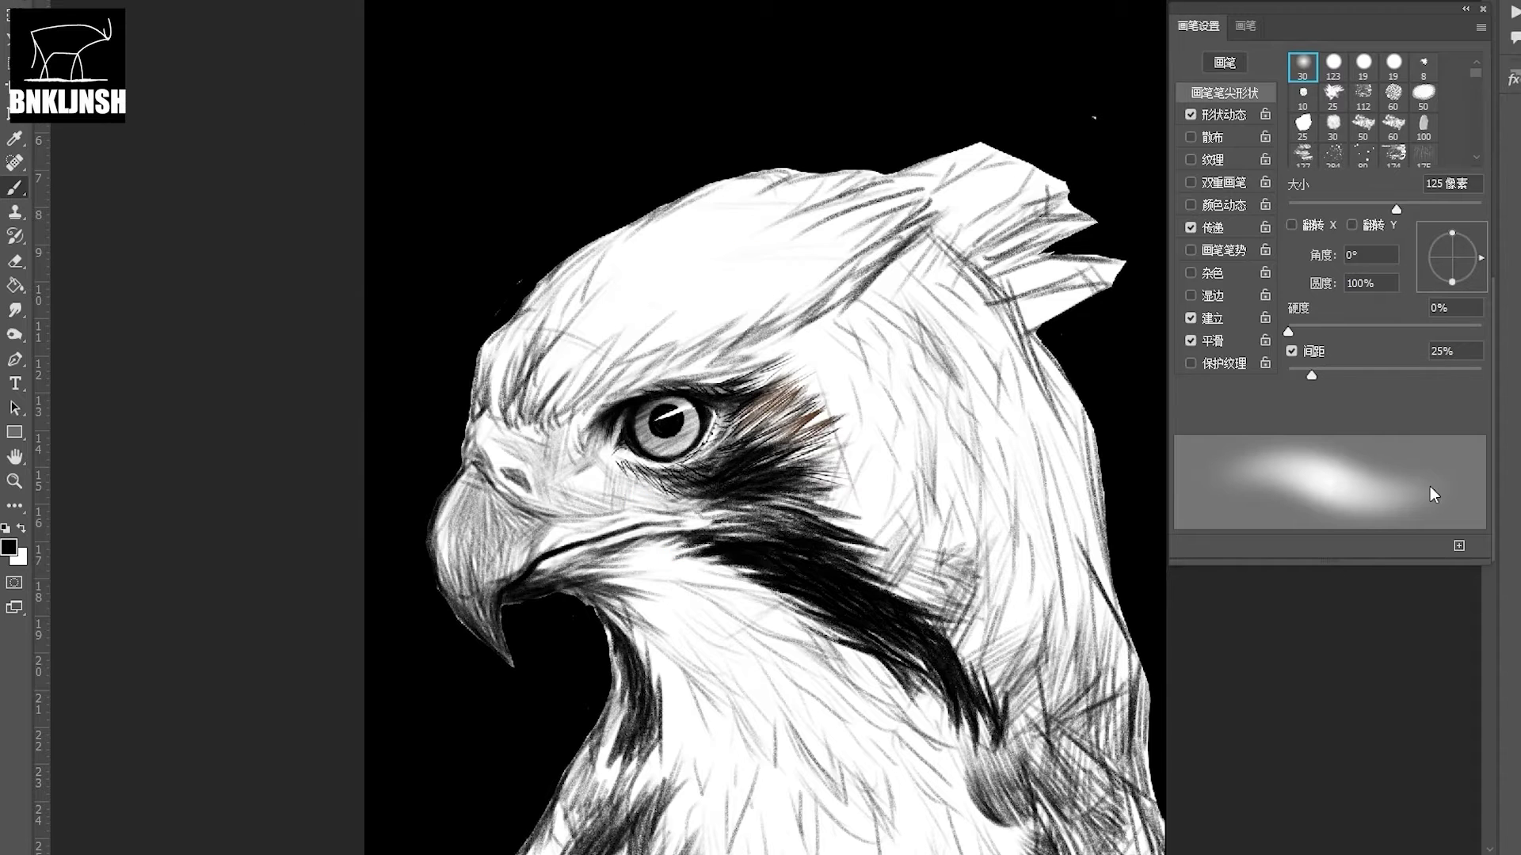
- Hatch brown strokes above and behind the eye with the 9 px round brush
key("comma")
left_click(757, 430, "alt")
left_click_drag(818, 407, 765, 434)
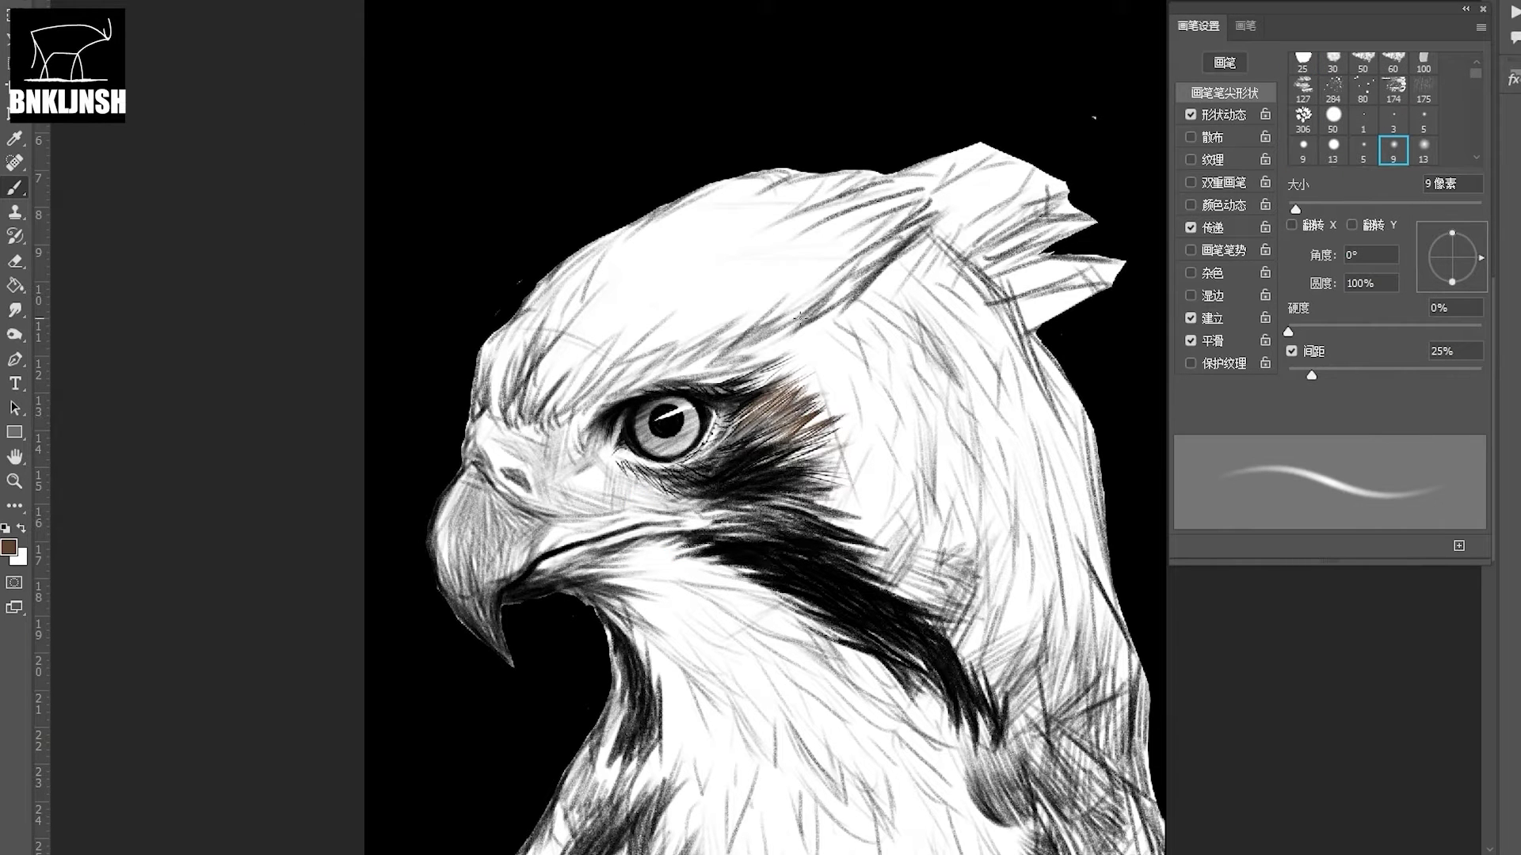
mouse_move(831, 326)
left_mouse_down()
mouse_move(736, 390)
mouse_move(788, 388)
mouse_move(767, 396)
left_mouse_up()
left_click_drag(831, 356, 785, 376)
- Darken the brow and upper eyelid with black hatching strokes
left_click(641, 395, "alt")
mouse_move(780, 309)
left_mouse_down()
mouse_move(634, 366)
mouse_move(661, 373)
mouse_move(606, 400)
left_mouse_up()
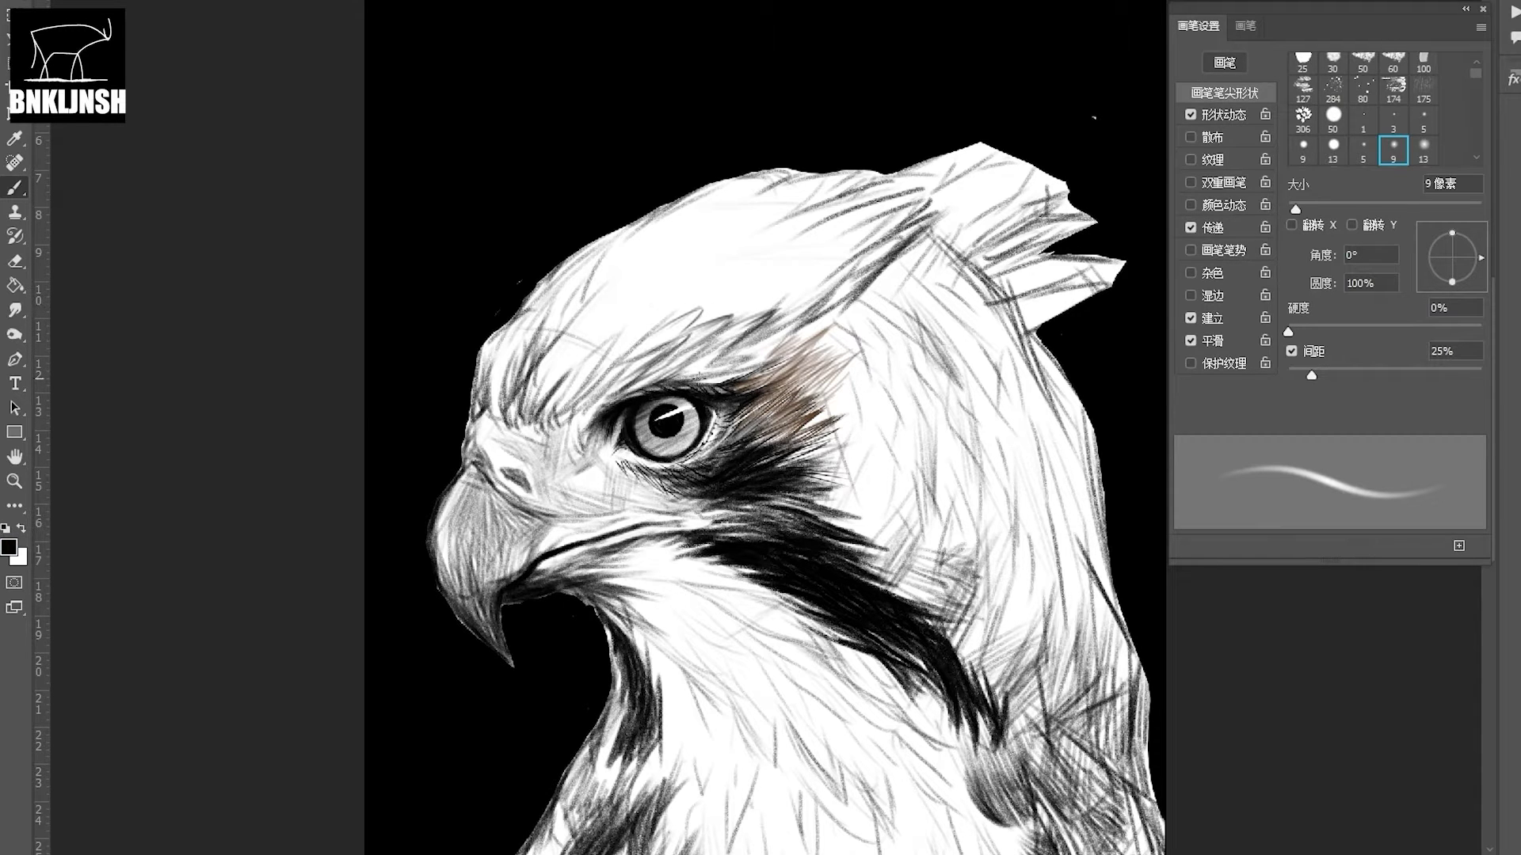
left_click_drag(761, 353, 577, 400)
left_click_drag(666, 337, 574, 408)
left_click_drag(693, 308, 602, 376)
left_click_drag(701, 273, 606, 357)
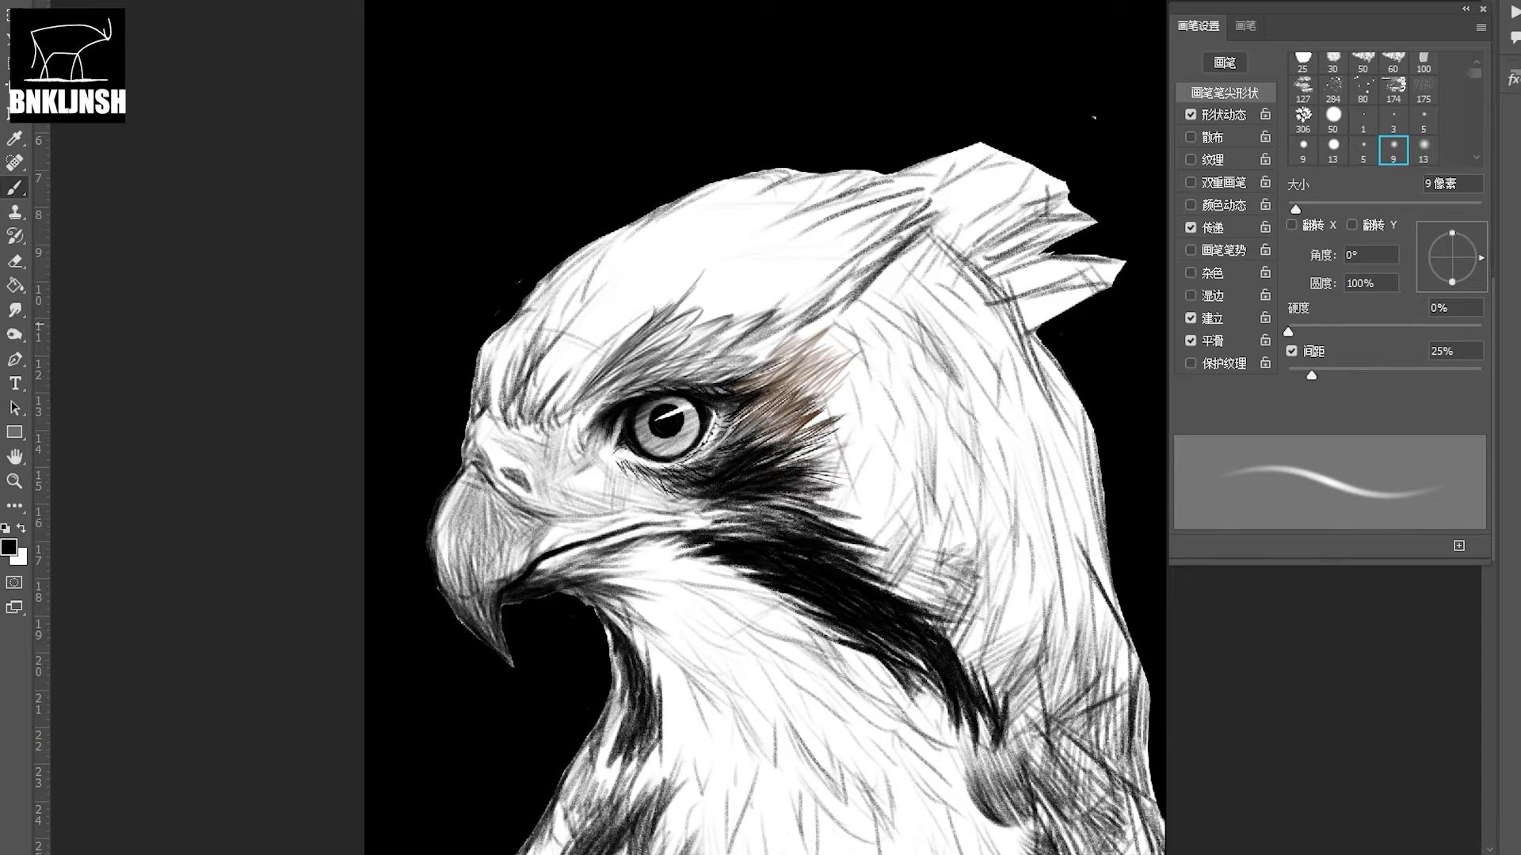
left_click_drag(781, 249, 547, 419)
- Save the drawing as the PSD 'fengm', then add feather strokes at the brow's left edge
key("ctrl+shift+s")
type("Bingm")
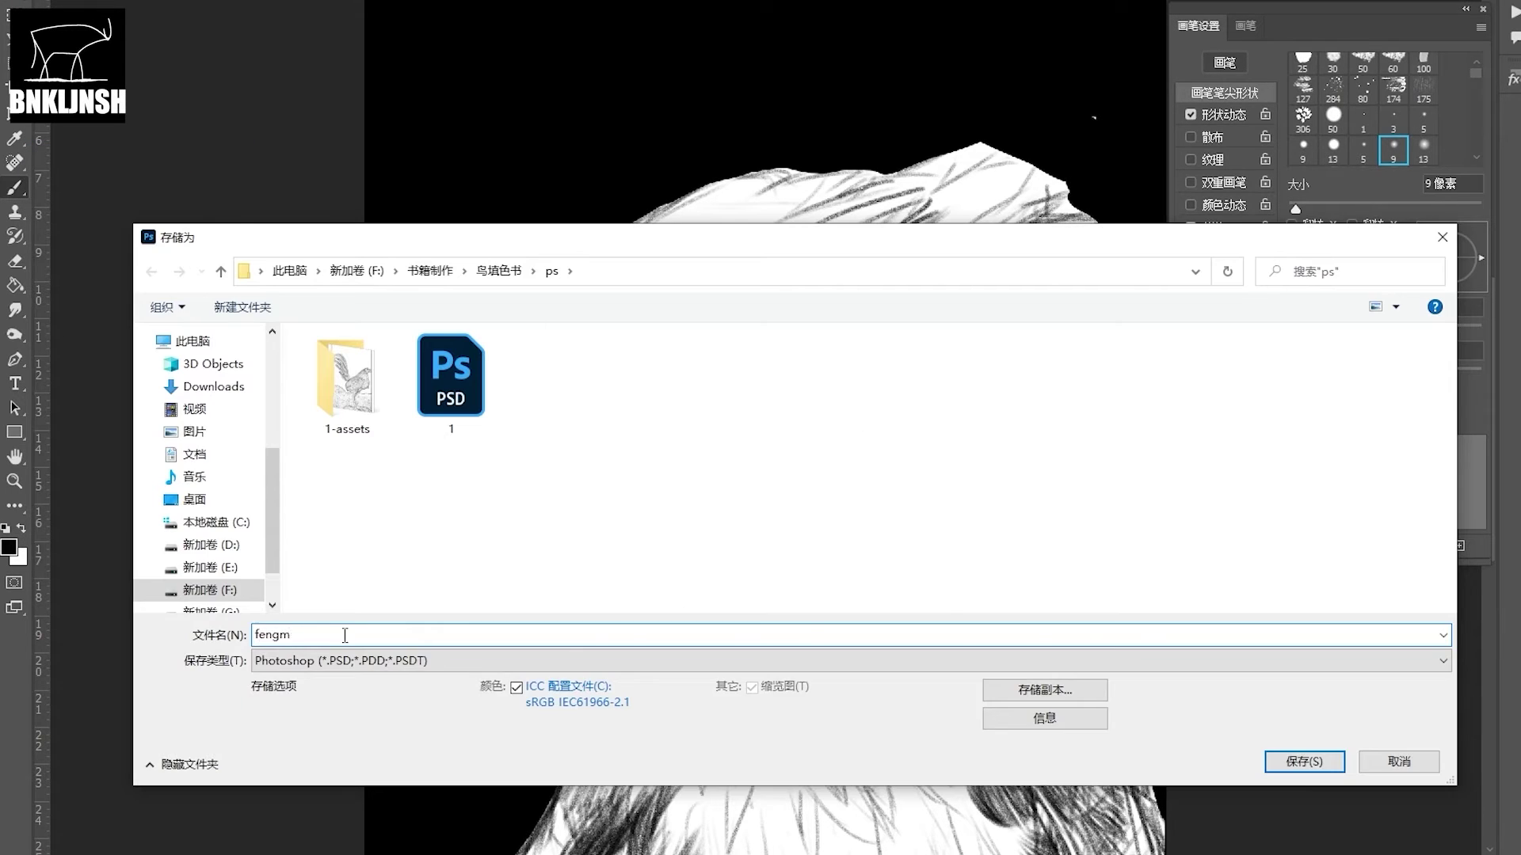
key("Return")
left_click_drag(494, 342, 483, 387)
left_click_drag(482, 359, 471, 406)
- Paint white strokes along the brow's left edge, the head's top contour and brow edge
key("x")
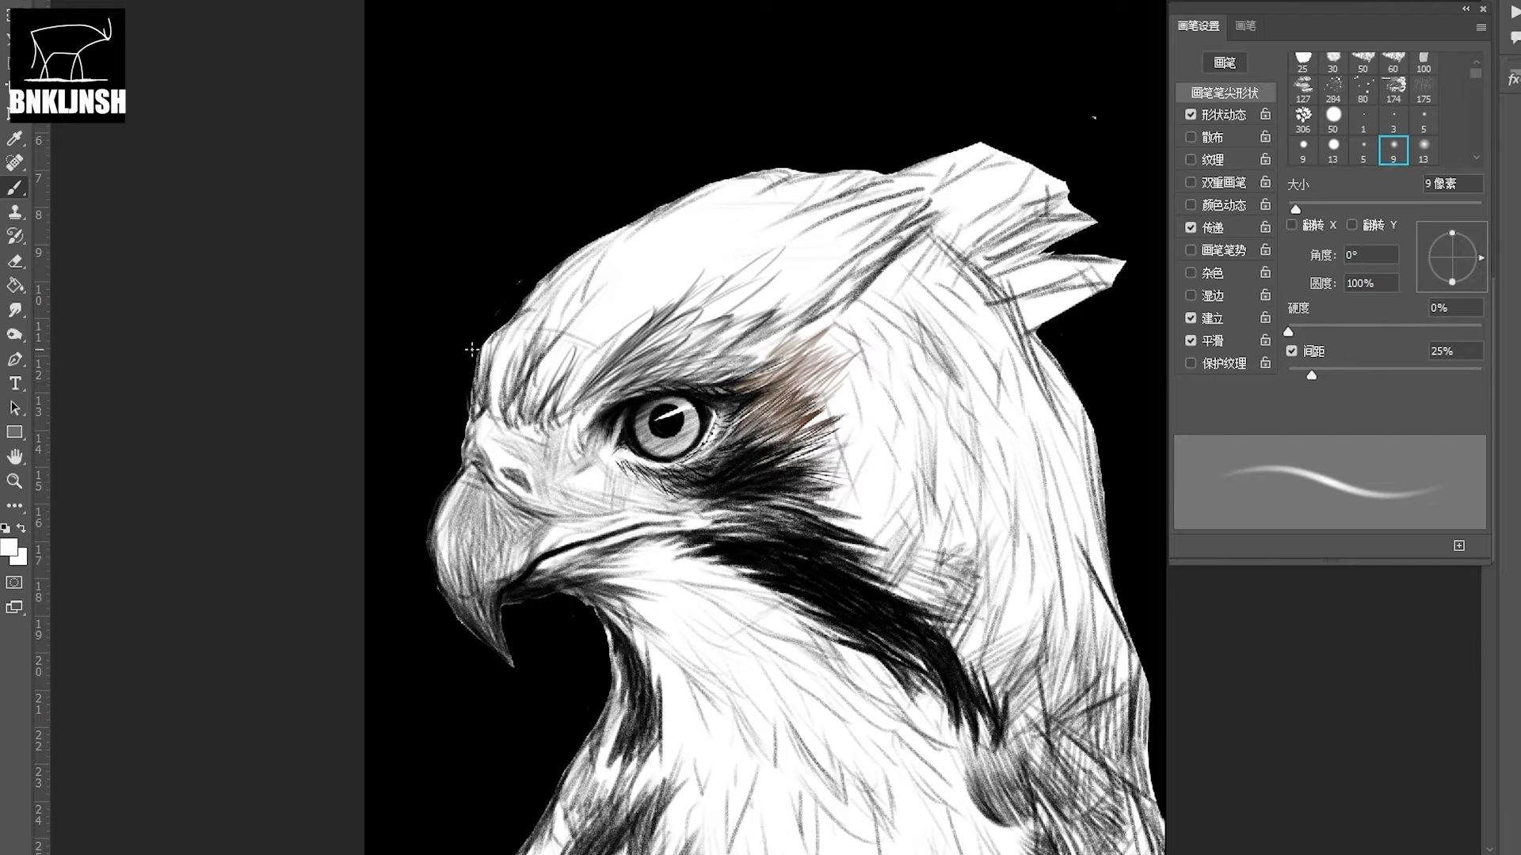
left_click_drag(485, 338, 465, 411)
left_click_drag(511, 306, 466, 414)
left_click_drag(535, 306, 496, 336)
left_click_drag(587, 240, 517, 320)
left_click_drag(687, 194, 574, 262)
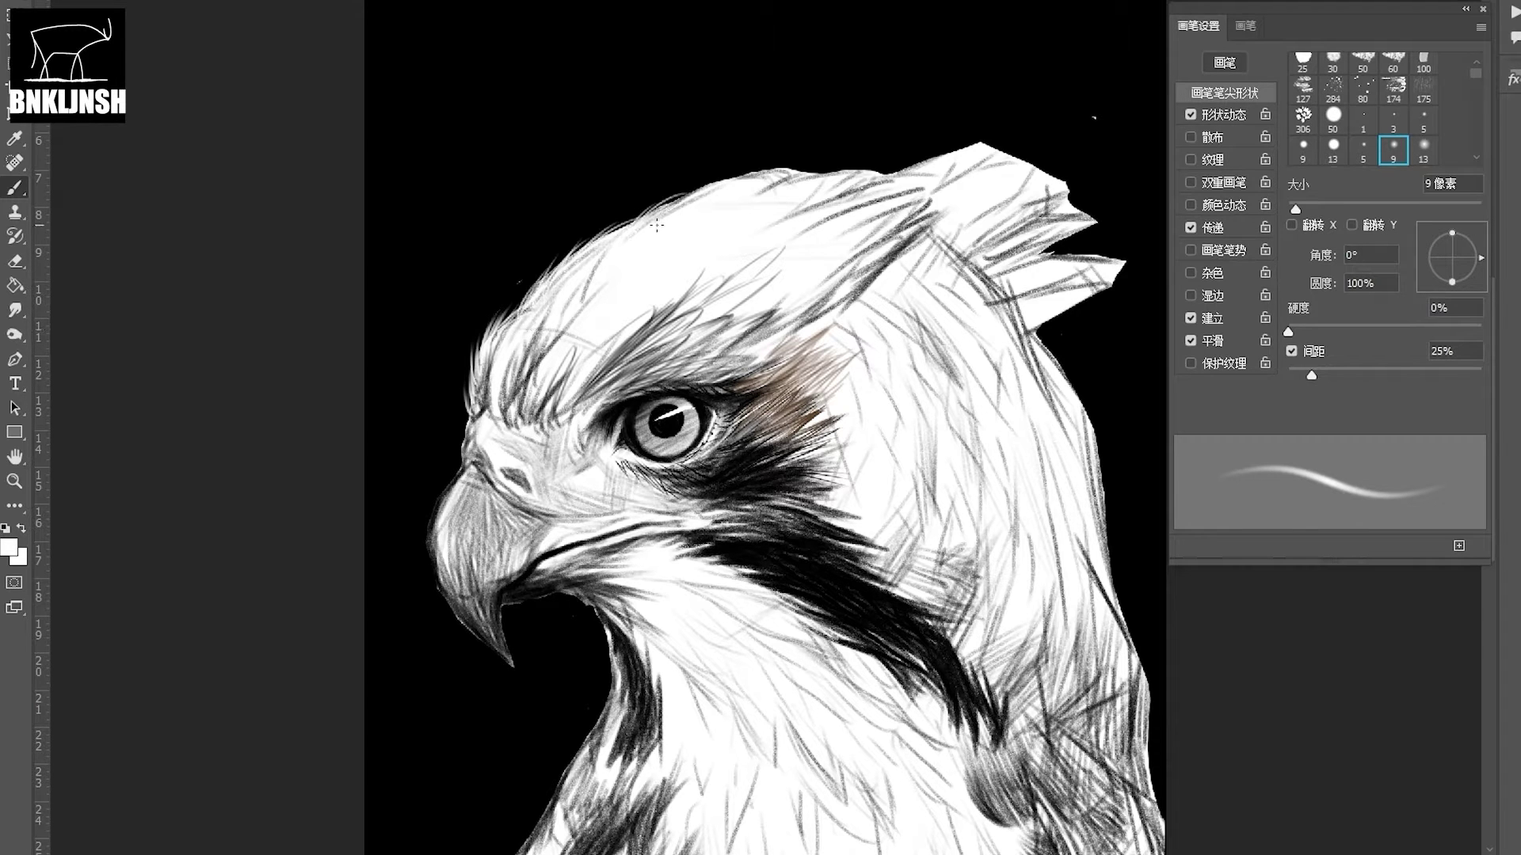
left_click_drag(726, 178, 655, 219)
- Add dark feather strokes along the brow edge and across the forehead and brow
key("x")
mouse_move(502, 336)
left_mouse_down()
mouse_move(480, 386)
mouse_move(490, 432)
mouse_move(500, 398)
left_mouse_up()
left_click_drag(550, 302, 515, 366)
left_click_drag(578, 281, 529, 365)
left_click_drag(559, 342, 519, 409)
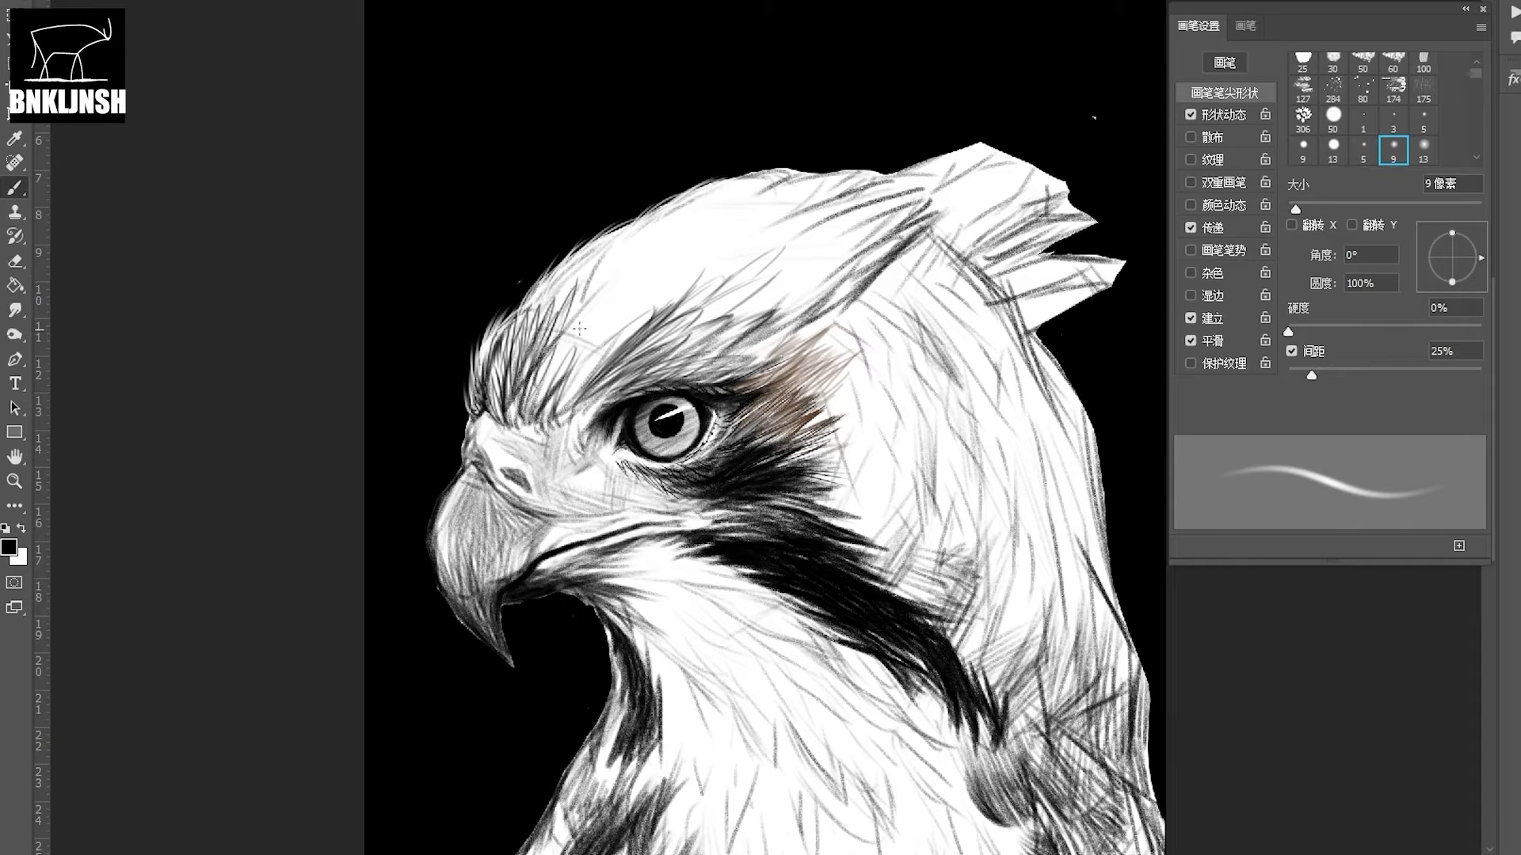
left_click_drag(586, 313, 541, 395)
left_click_drag(607, 349, 545, 419)
left_click_drag(638, 315, 581, 390)
mouse_move(694, 275)
left_mouse_down()
mouse_move(579, 395)
mouse_move(577, 365)
left_mouse_up()
- Add feather strokes on the forehead and near the beak base
left_click_drag(618, 296, 564, 357)
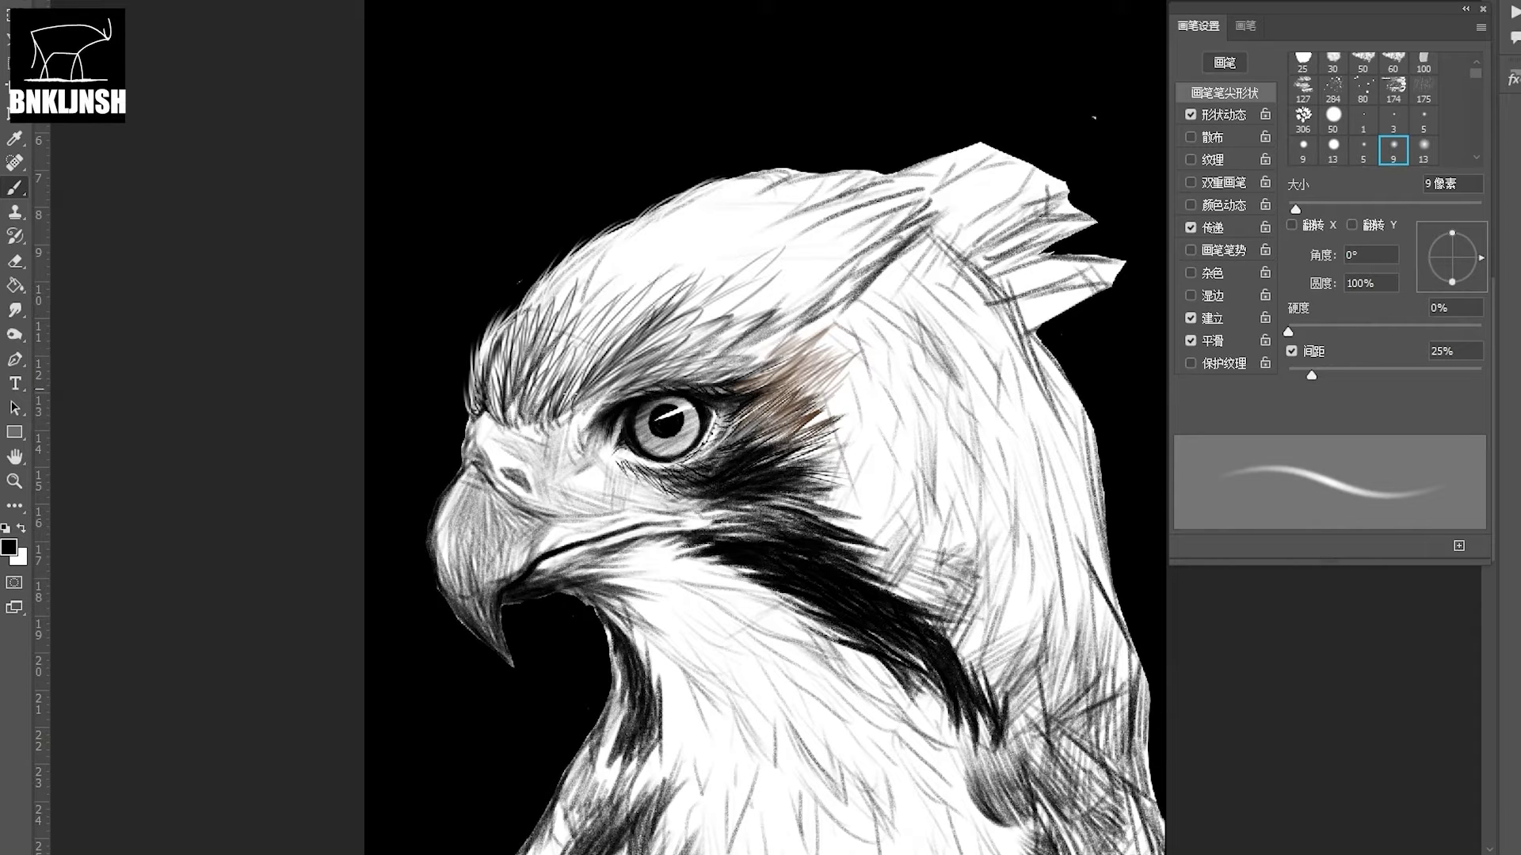
left_click_drag(561, 411, 505, 440)
left_click_drag(522, 386, 498, 429)
left_click_drag(509, 377, 488, 420)
mouse_move(611, 234)
left_mouse_down()
mouse_move(550, 313)
mouse_move(569, 334)
left_mouse_up()
mouse_move(542, 426)
left_mouse_down()
mouse_move(511, 461)
mouse_move(489, 456)
mouse_move(541, 457)
left_mouse_up()
- Add fine feathers around the eye's front corner and outline the beak's upper edge
mouse_move(586, 401)
left_mouse_down()
mouse_move(572, 428)
mouse_move(586, 412)
left_mouse_up()
left_click_drag(598, 415, 571, 433)
left_click_drag(596, 408, 558, 460)
left_click_drag(572, 450, 554, 468)
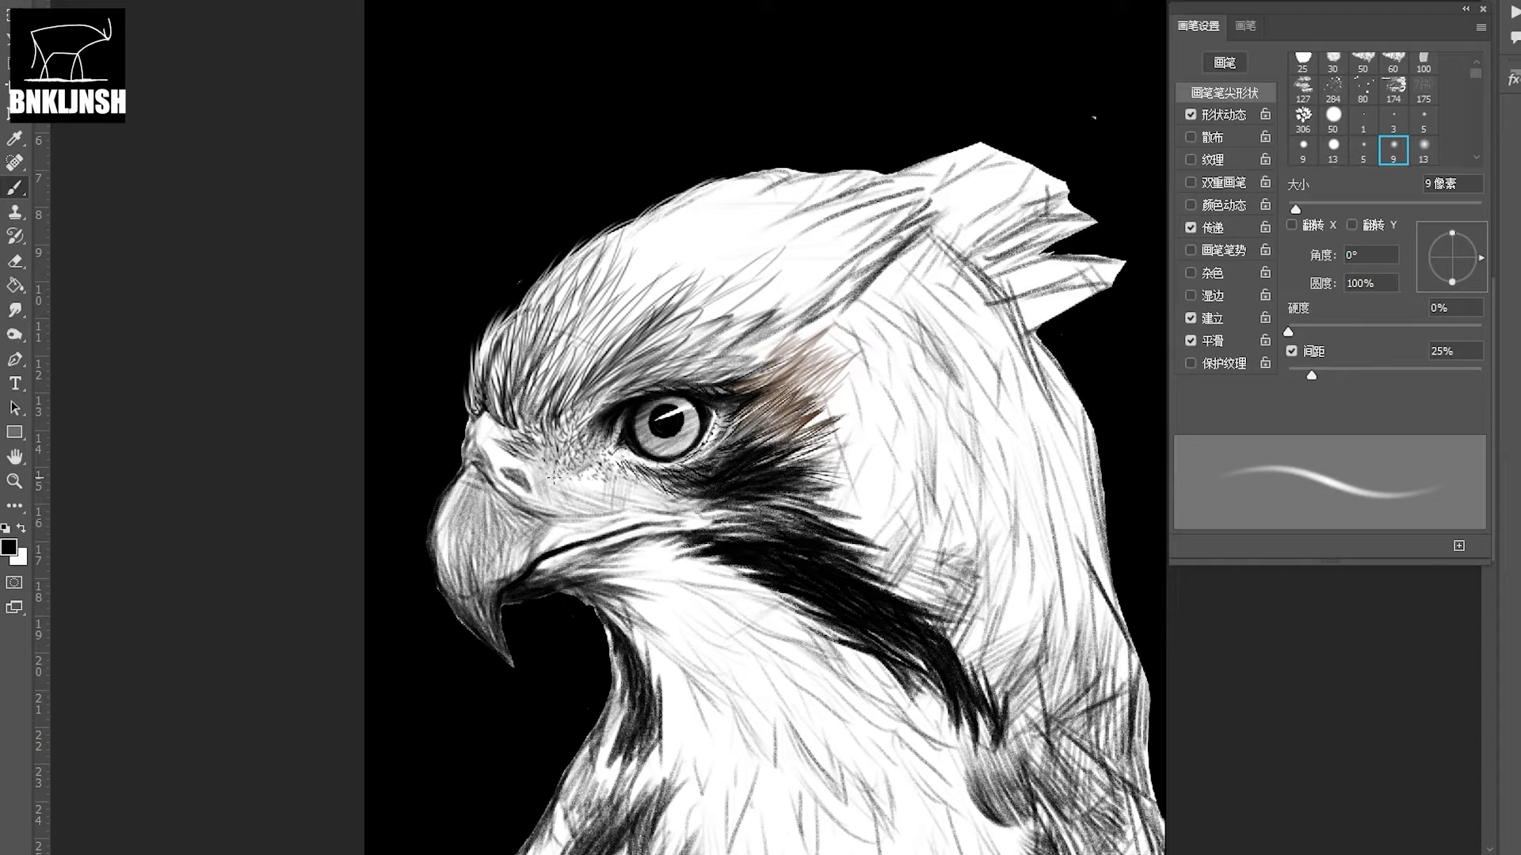
left_click_drag(477, 467, 548, 522)
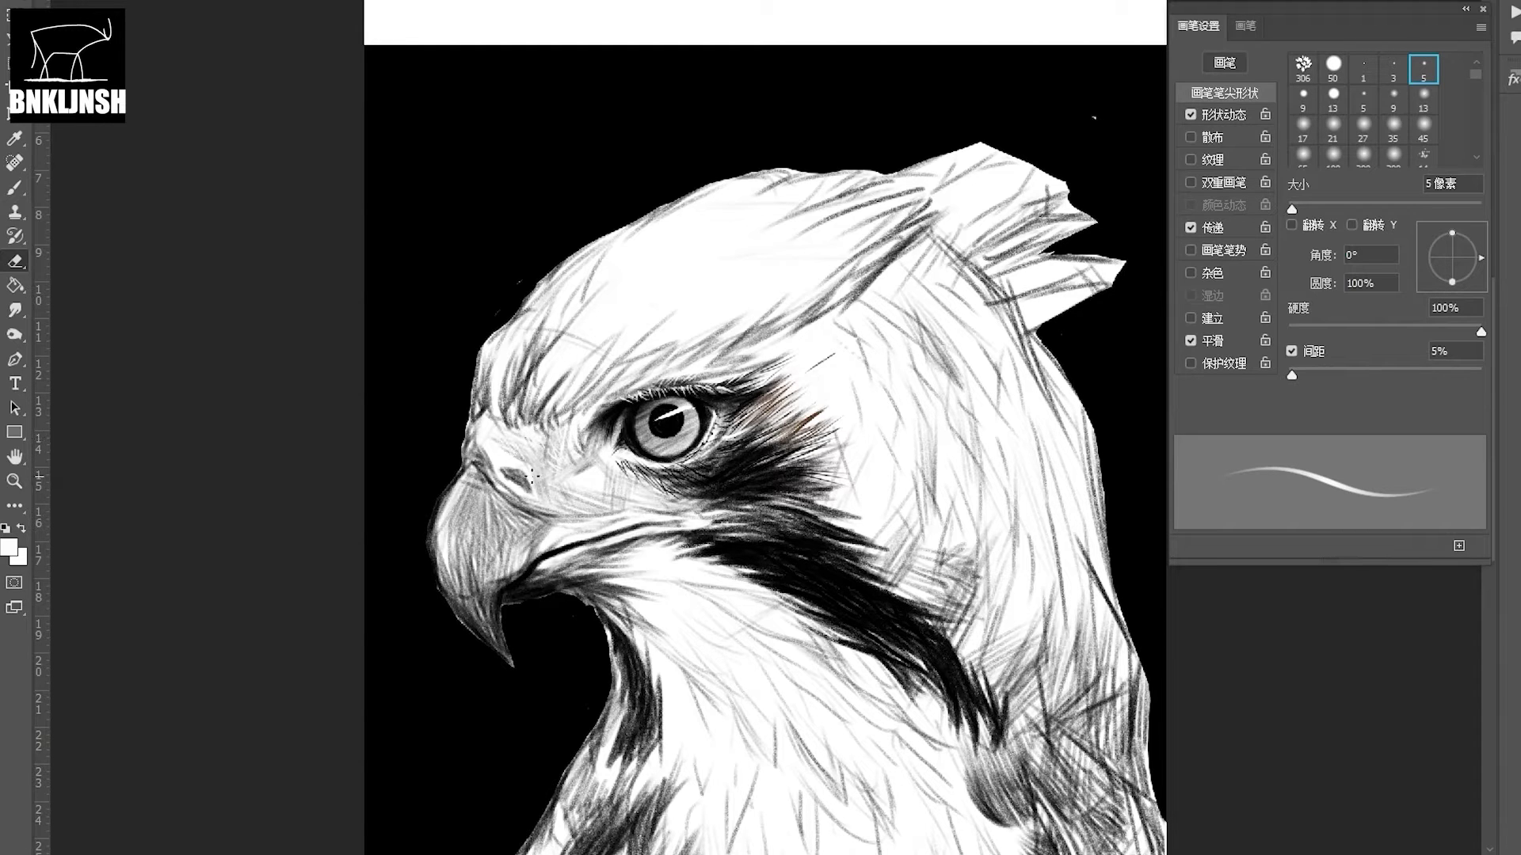
- Paint fine black feathers above, around and below the eye and above the beak
key("b")
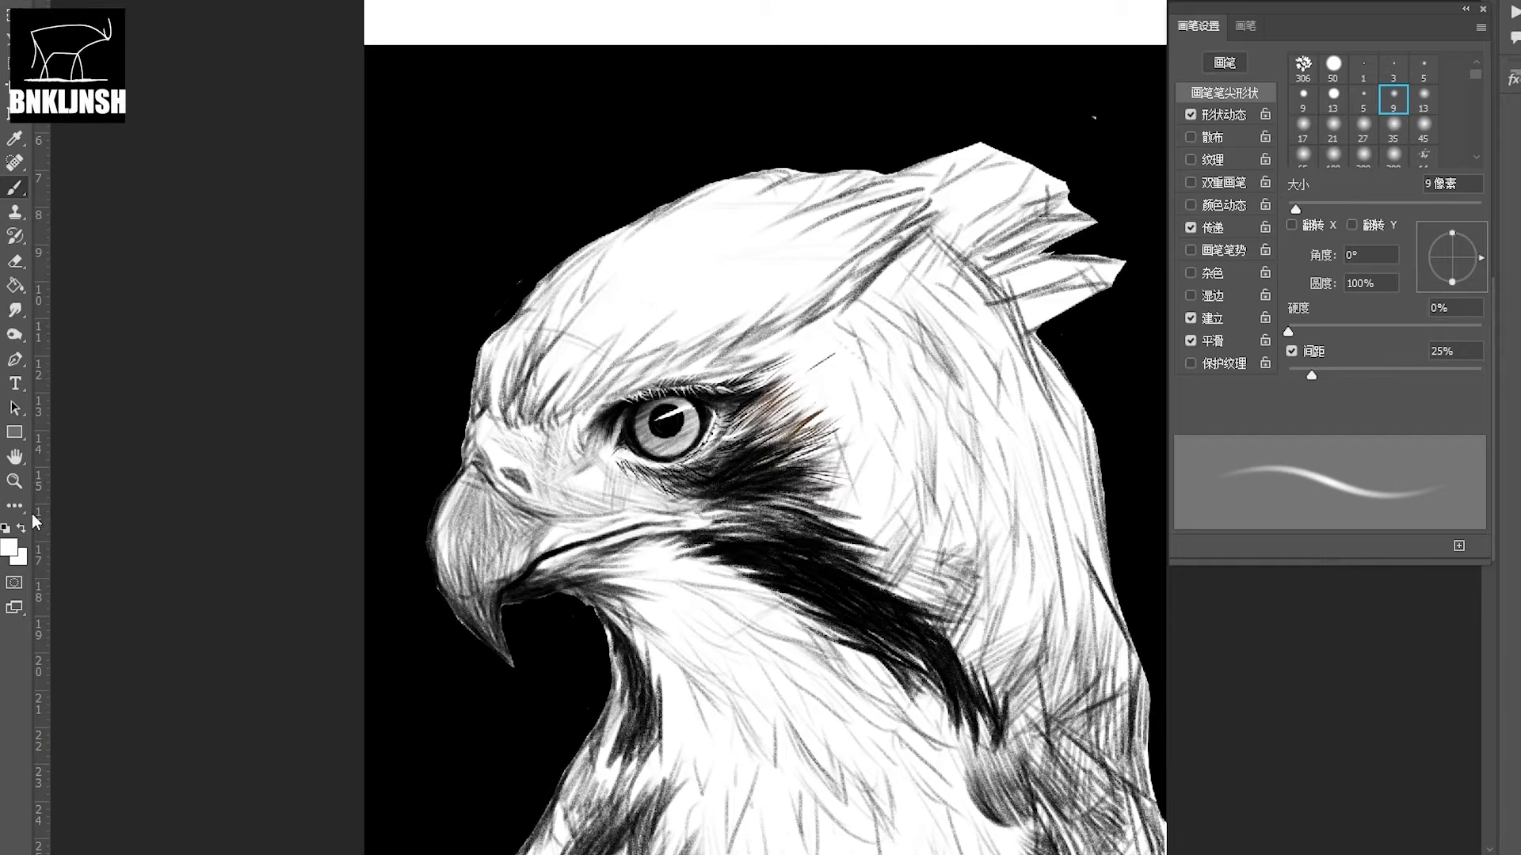
key("d")
mouse_move(622, 344)
left_mouse_down()
mouse_move(578, 396)
mouse_move(586, 412)
mouse_move(670, 317)
mouse_move(646, 376)
mouse_move(610, 397)
left_mouse_up()
mouse_move(681, 357)
left_mouse_down()
mouse_move(596, 416)
mouse_move(531, 436)
mouse_move(566, 423)
mouse_move(564, 442)
left_mouse_up()
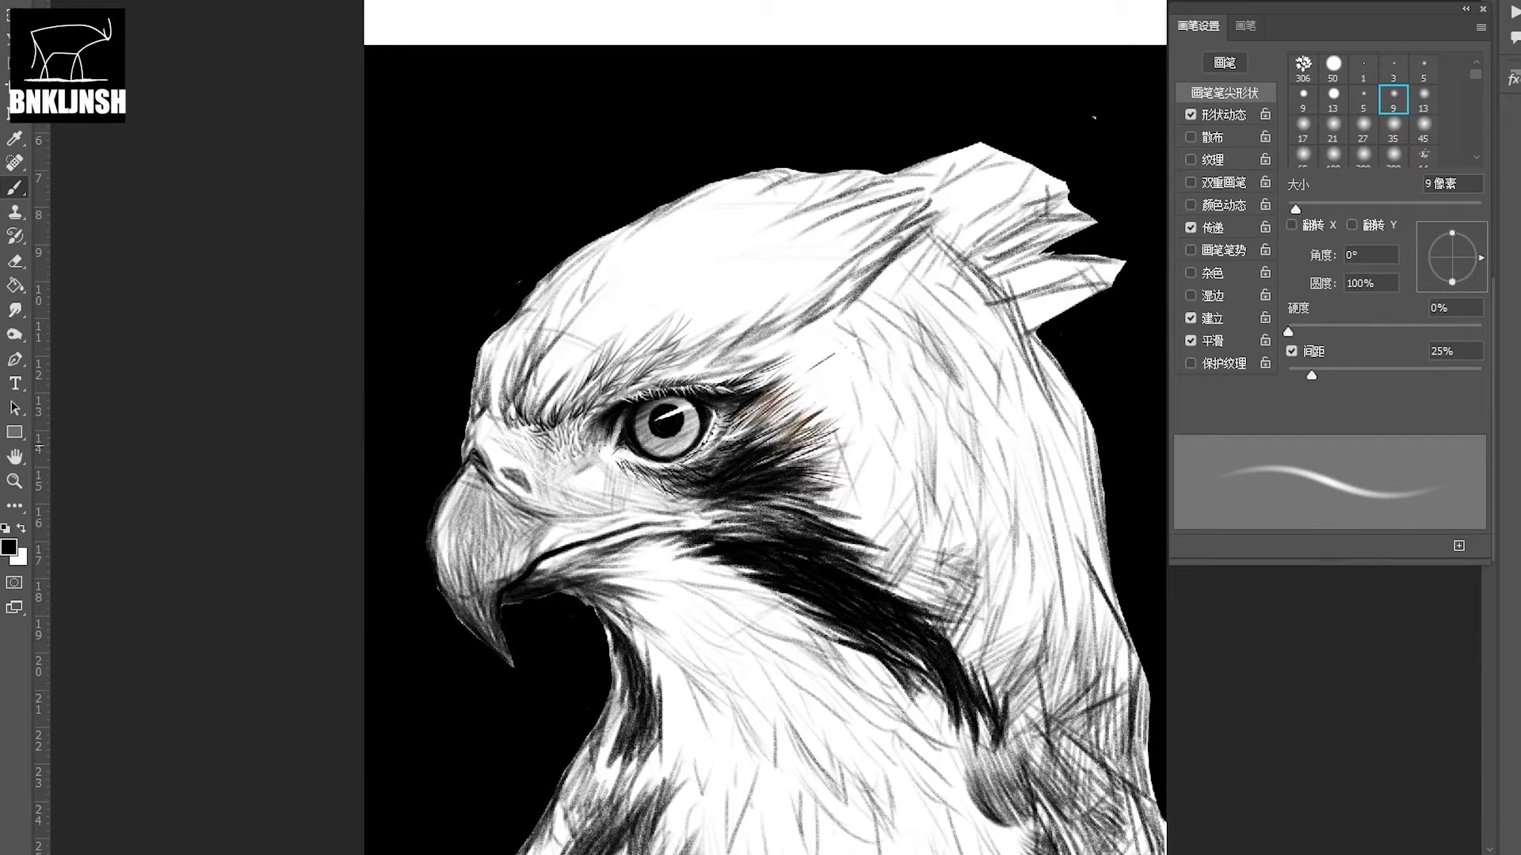
mouse_move(653, 500)
left_mouse_down()
mouse_move(606, 468)
mouse_move(602, 483)
mouse_move(542, 483)
left_mouse_up()
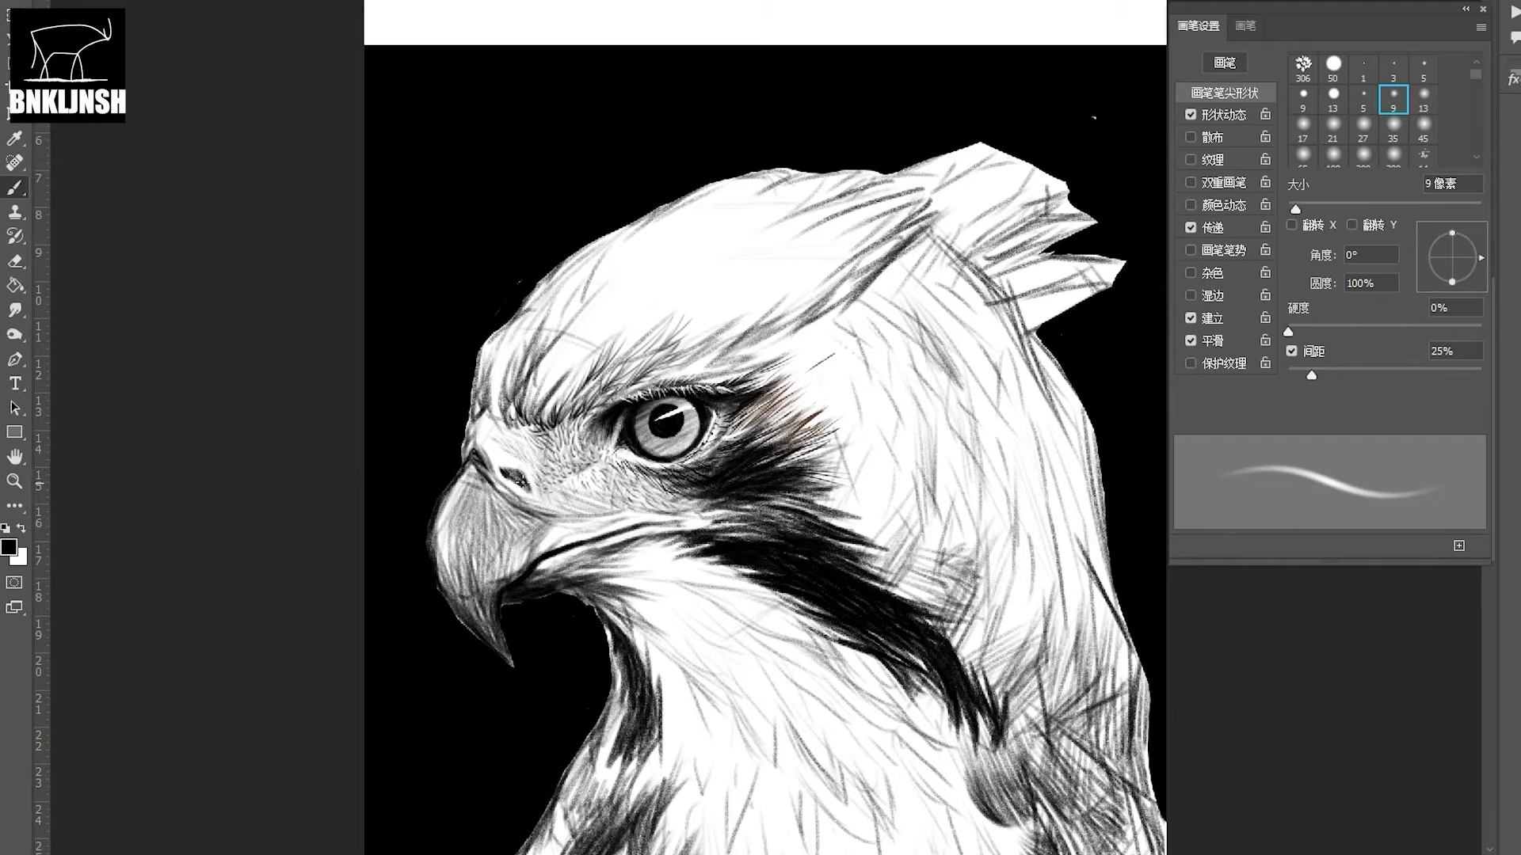
left_click_drag(537, 410, 507, 440)
left_click_drag(554, 355, 531, 412)
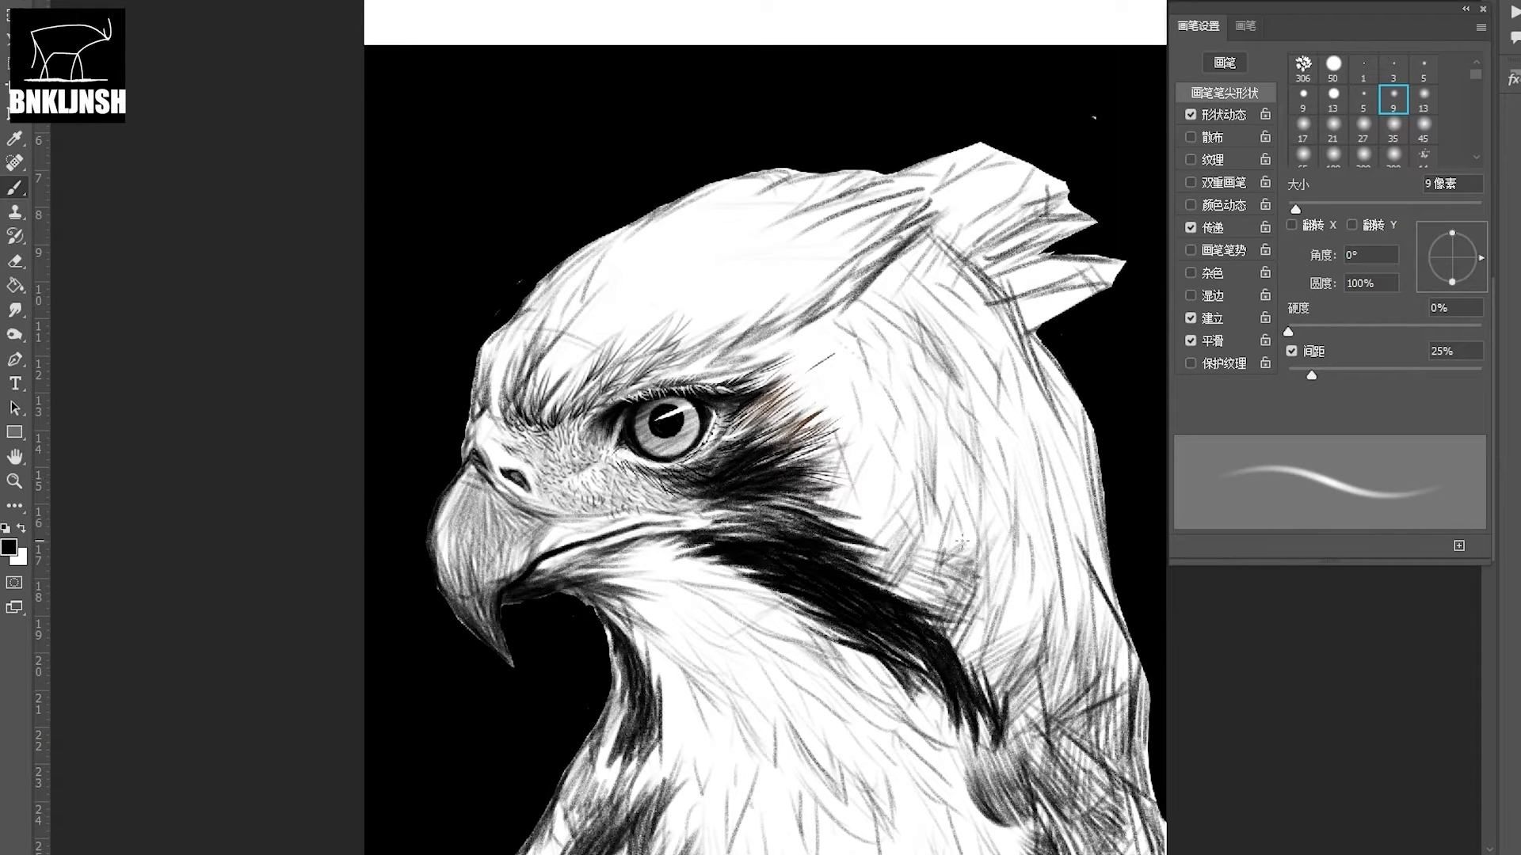
- Erase to lighten the dark shading right and below-right of the eye
key("e")
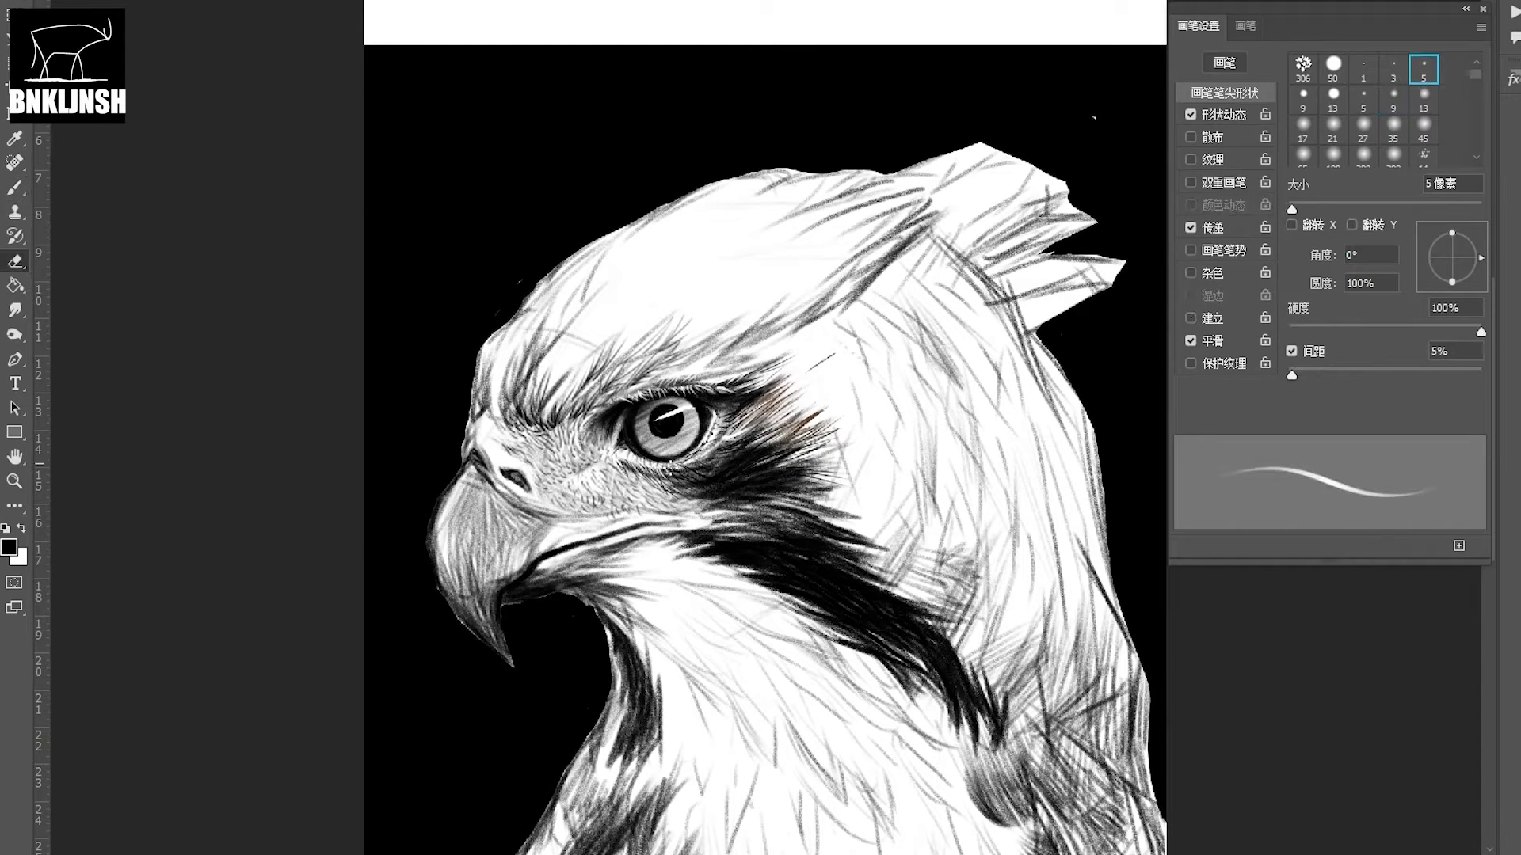
mouse_move(689, 468)
left_mouse_down()
mouse_move(780, 432)
mouse_move(804, 444)
left_mouse_up()
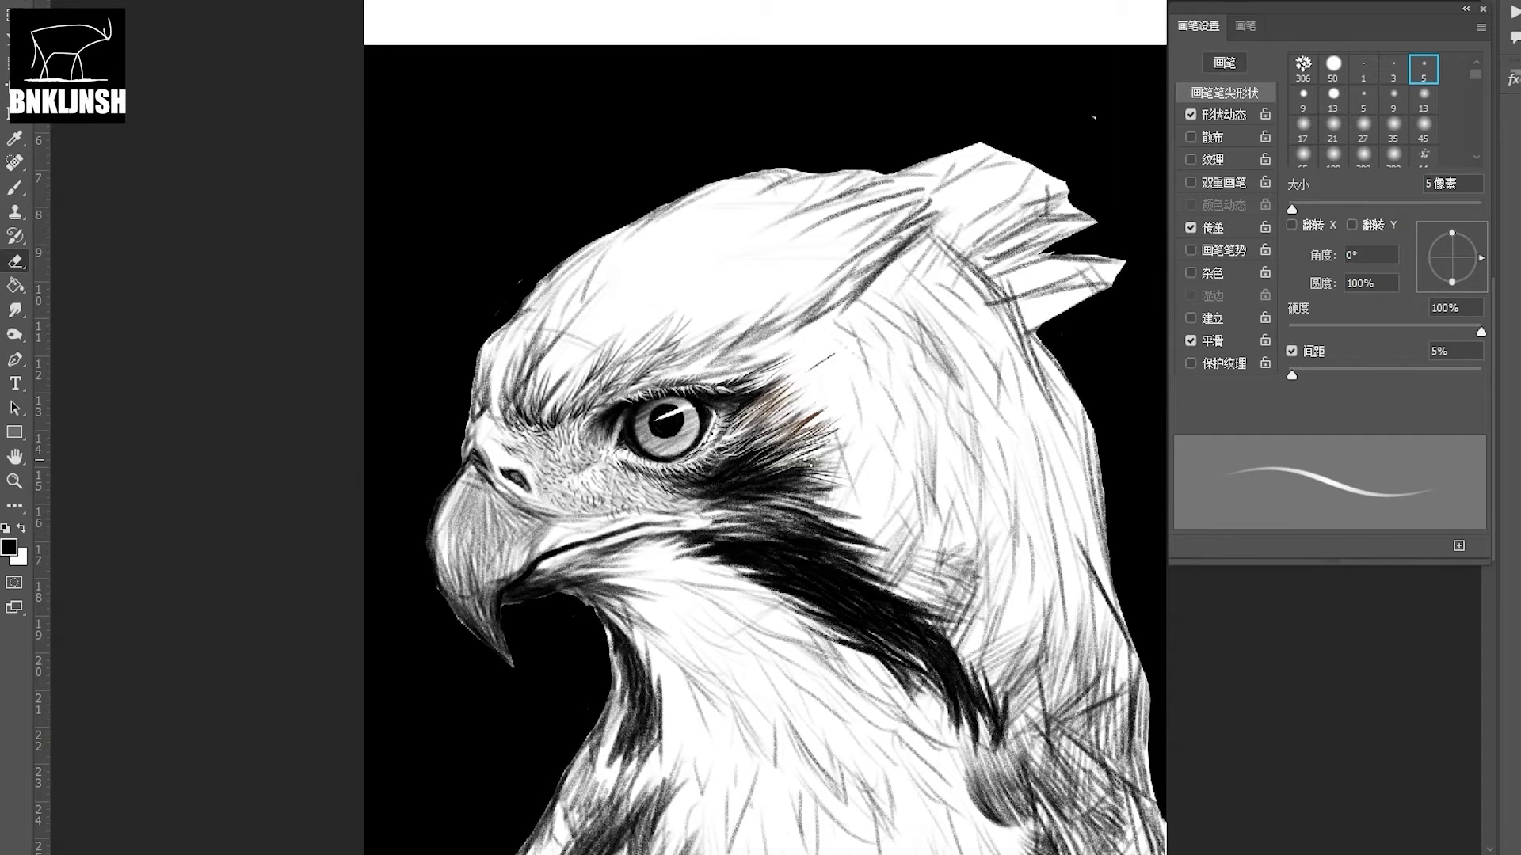
left_click_drag(673, 499, 729, 503)
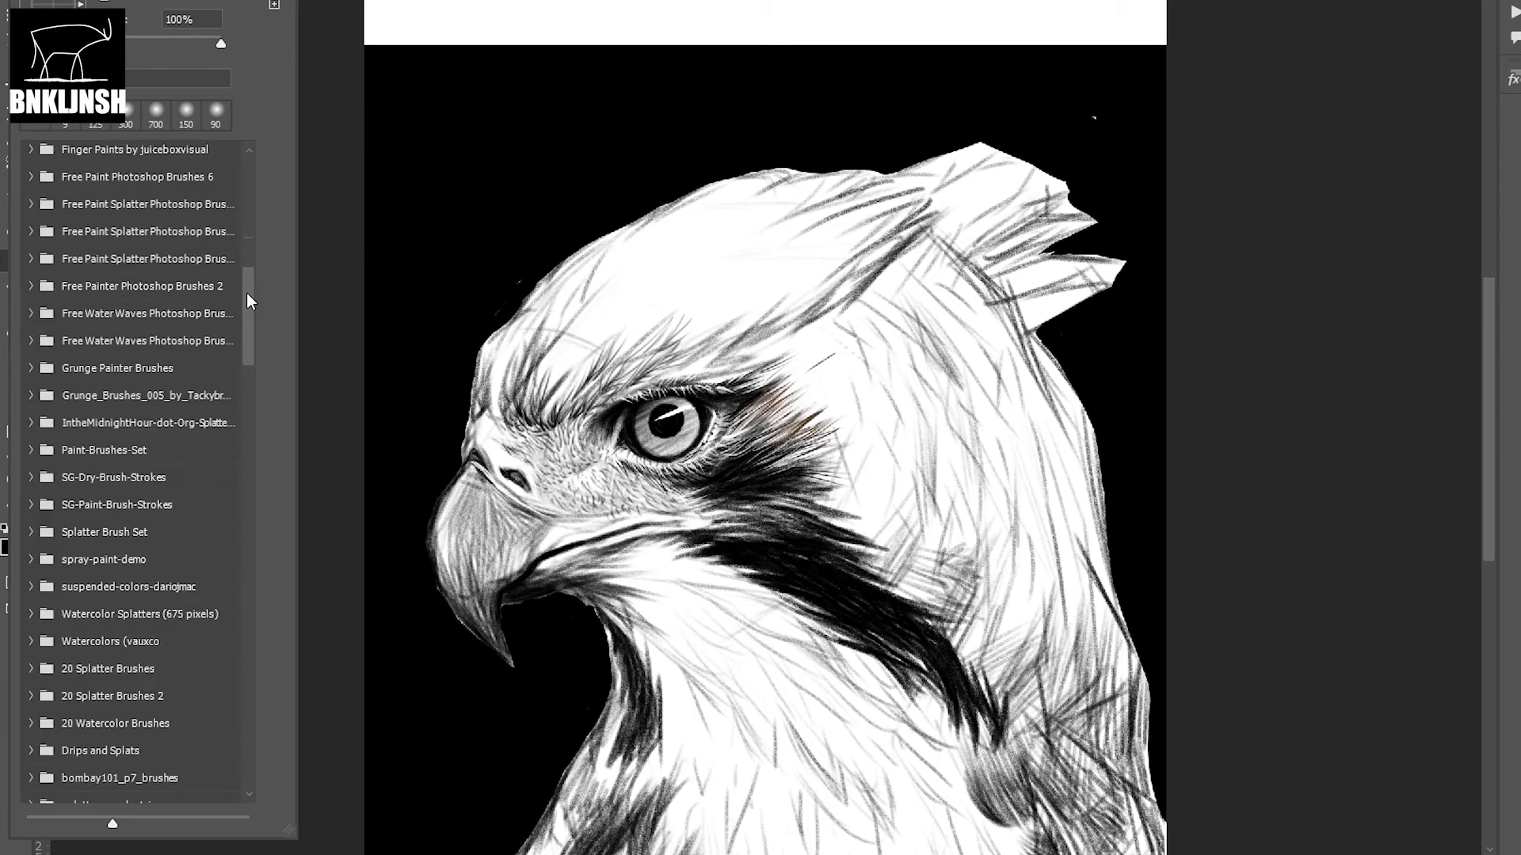
- Soften the hatching on the beak with the Blur tool
left_click_drag(246, 293, 244, 581)
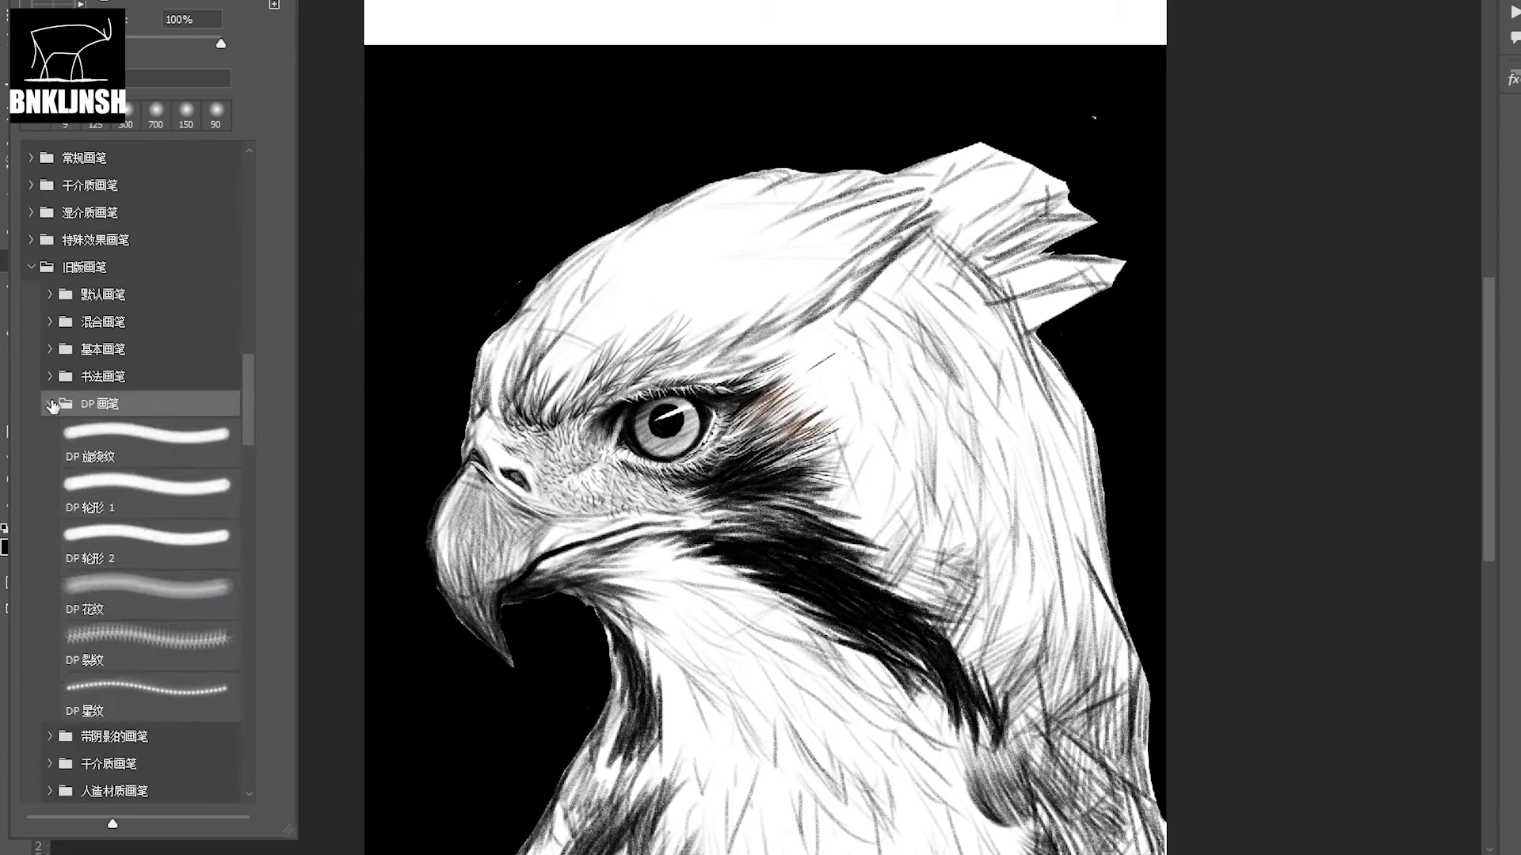
right_click(15, 310)
left_click(76, 310)
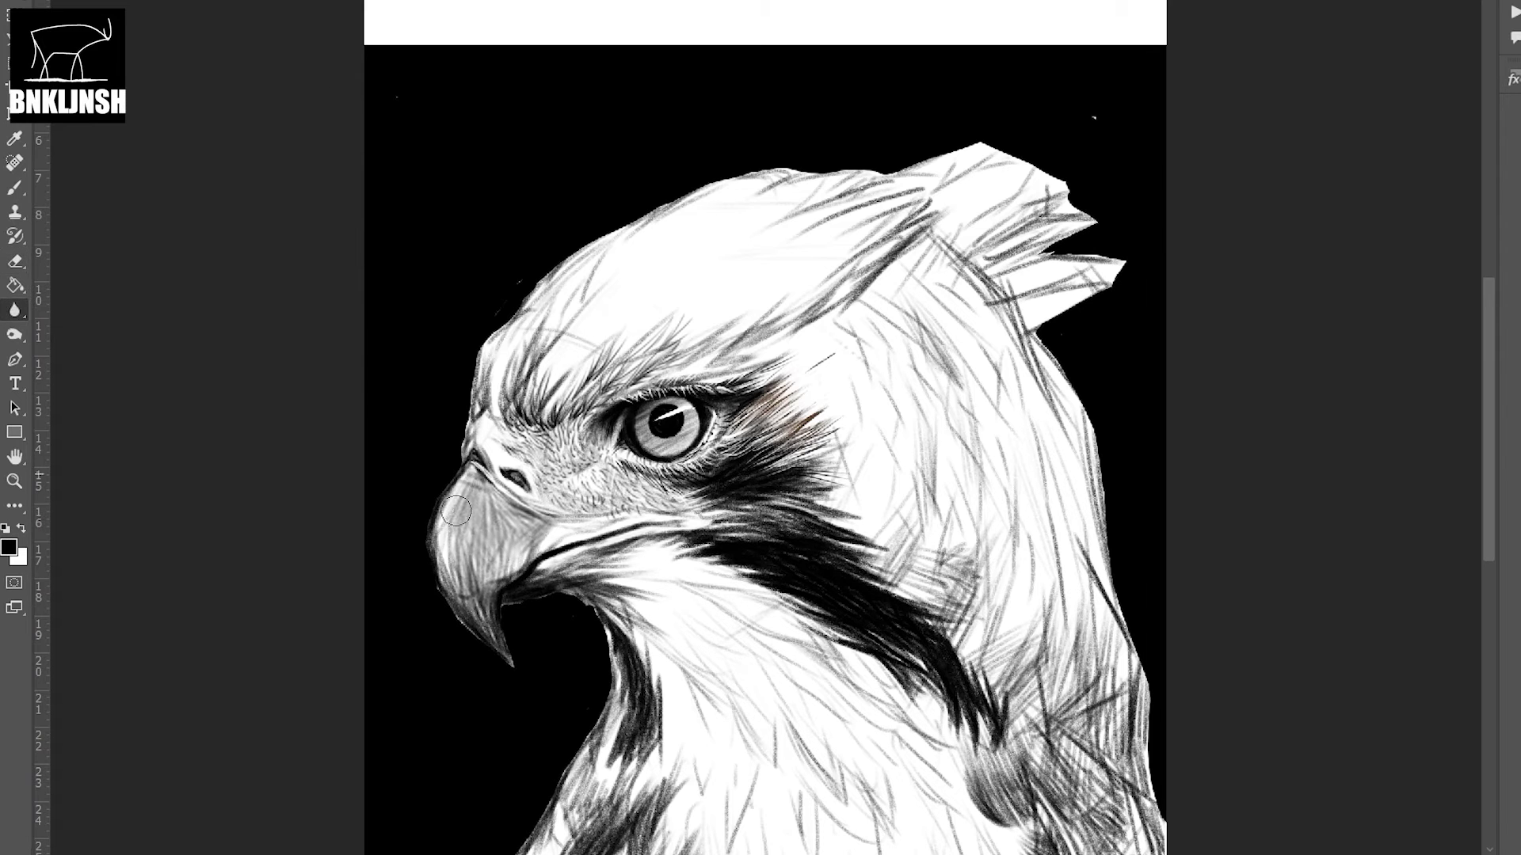
left_click_drag(492, 526, 492, 595)
left_click_drag(437, 498, 501, 554)
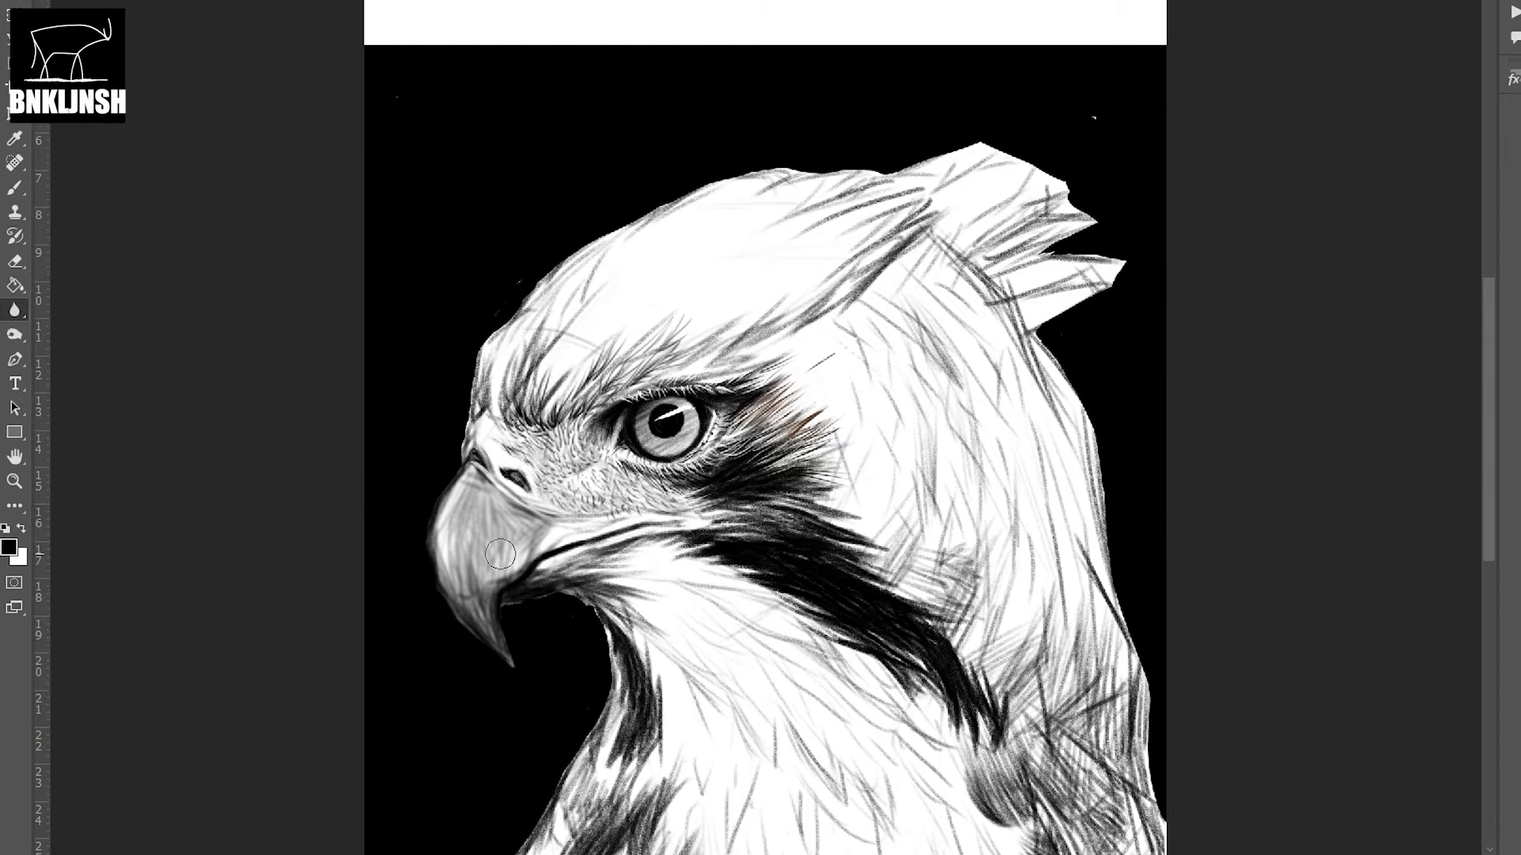
- Hatch dark strokes across the upper beak and its left edge, plus a mouth stroke
key("b")
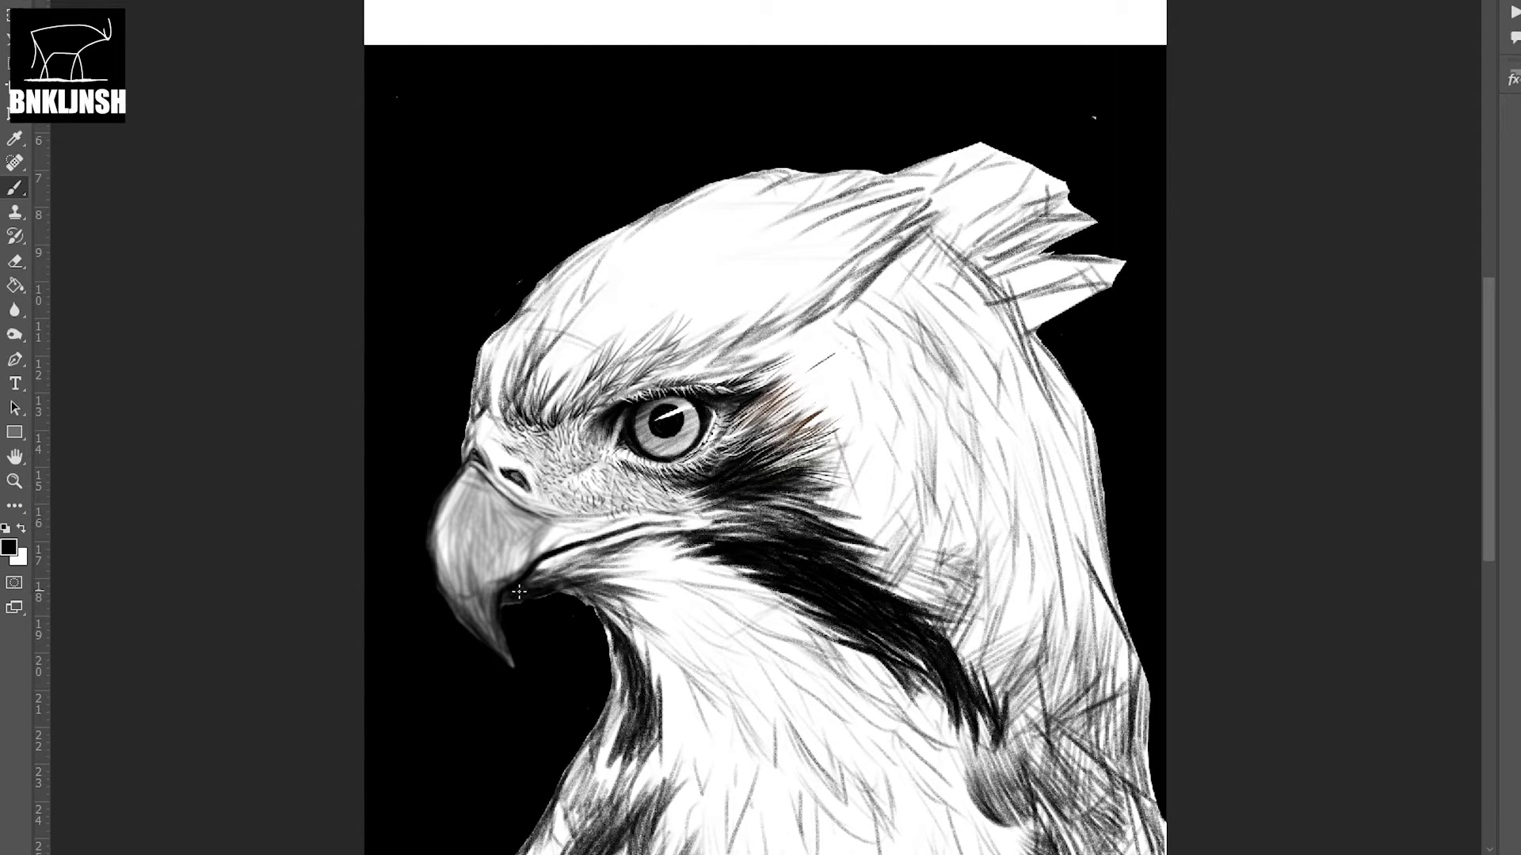
mouse_move(465, 480)
left_mouse_down()
mouse_move(532, 547)
mouse_move(474, 518)
mouse_move(523, 538)
mouse_move(456, 562)
mouse_move(467, 588)
left_mouse_up()
left_click_drag(446, 529, 494, 638)
left_click_drag(442, 536, 453, 568)
left_click_drag(457, 571, 470, 614)
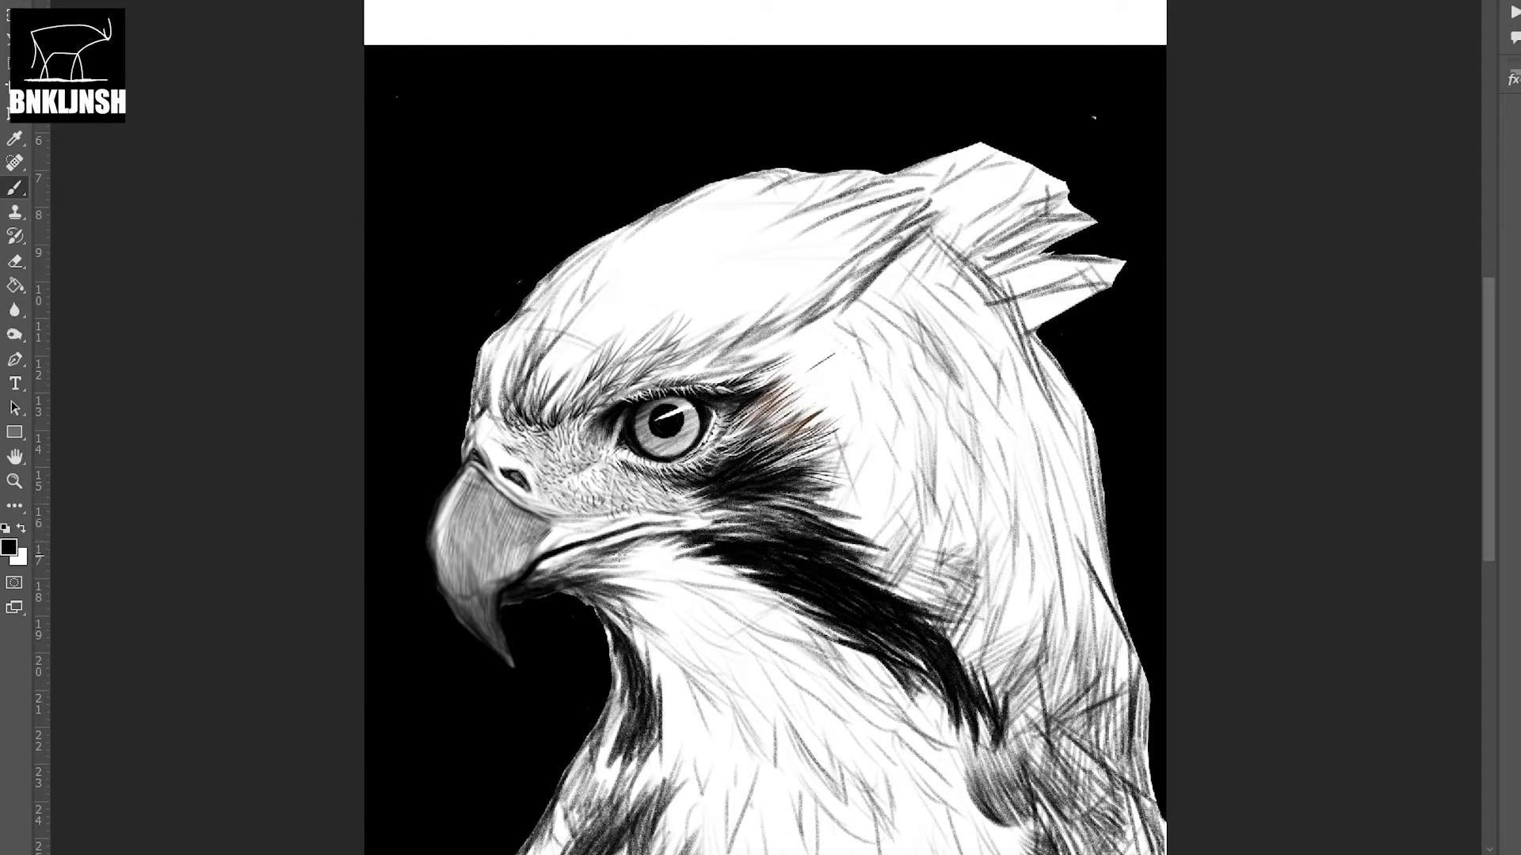
left_click_drag(579, 552, 553, 539)
- Darken the beak's mouth line and erase to lighten the cheek stripe's upper edge
key("e")
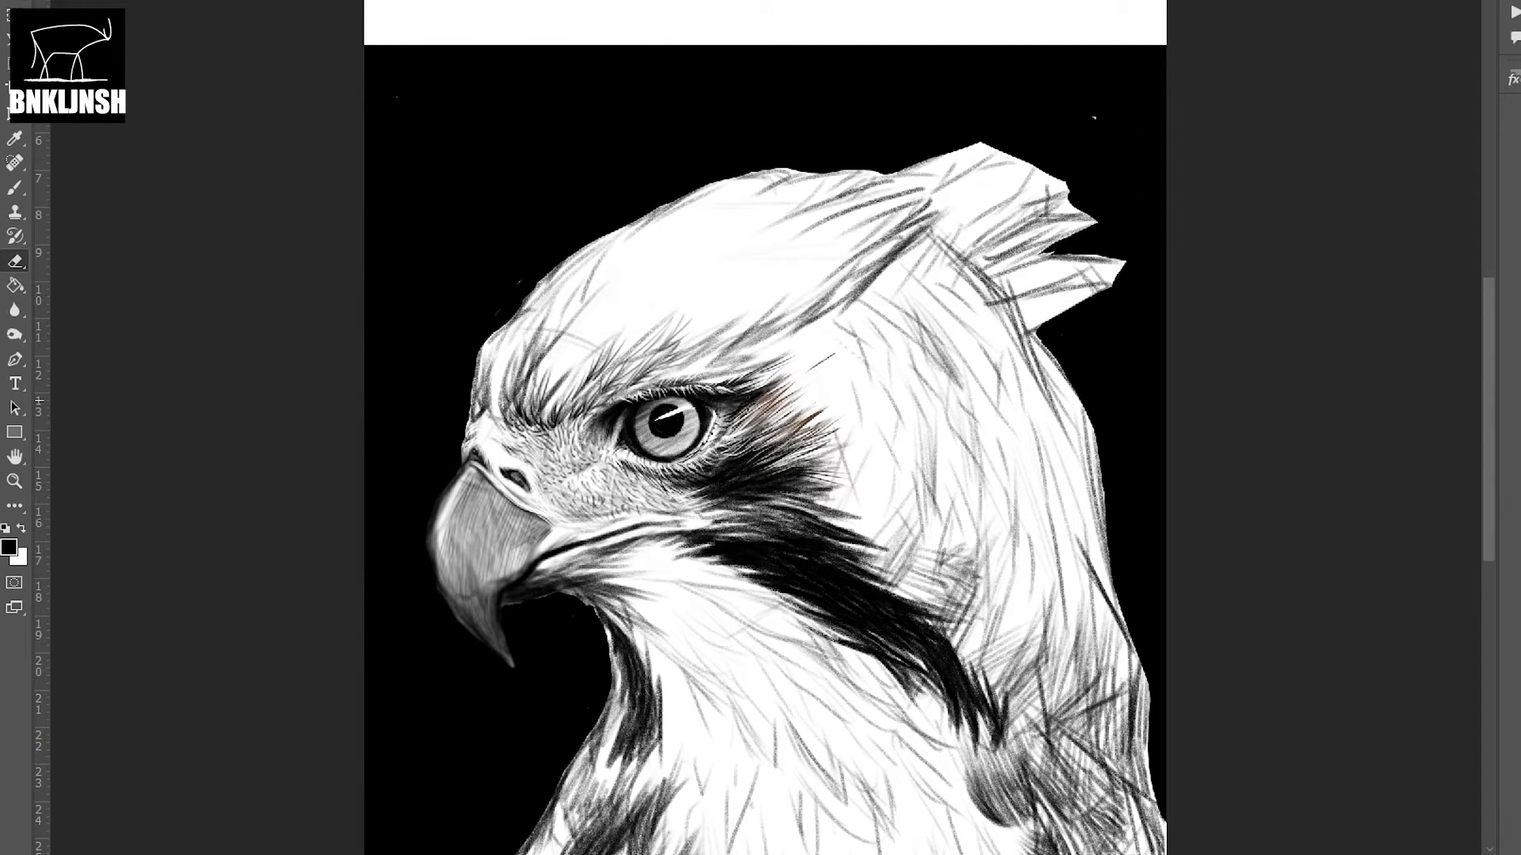
key("b")
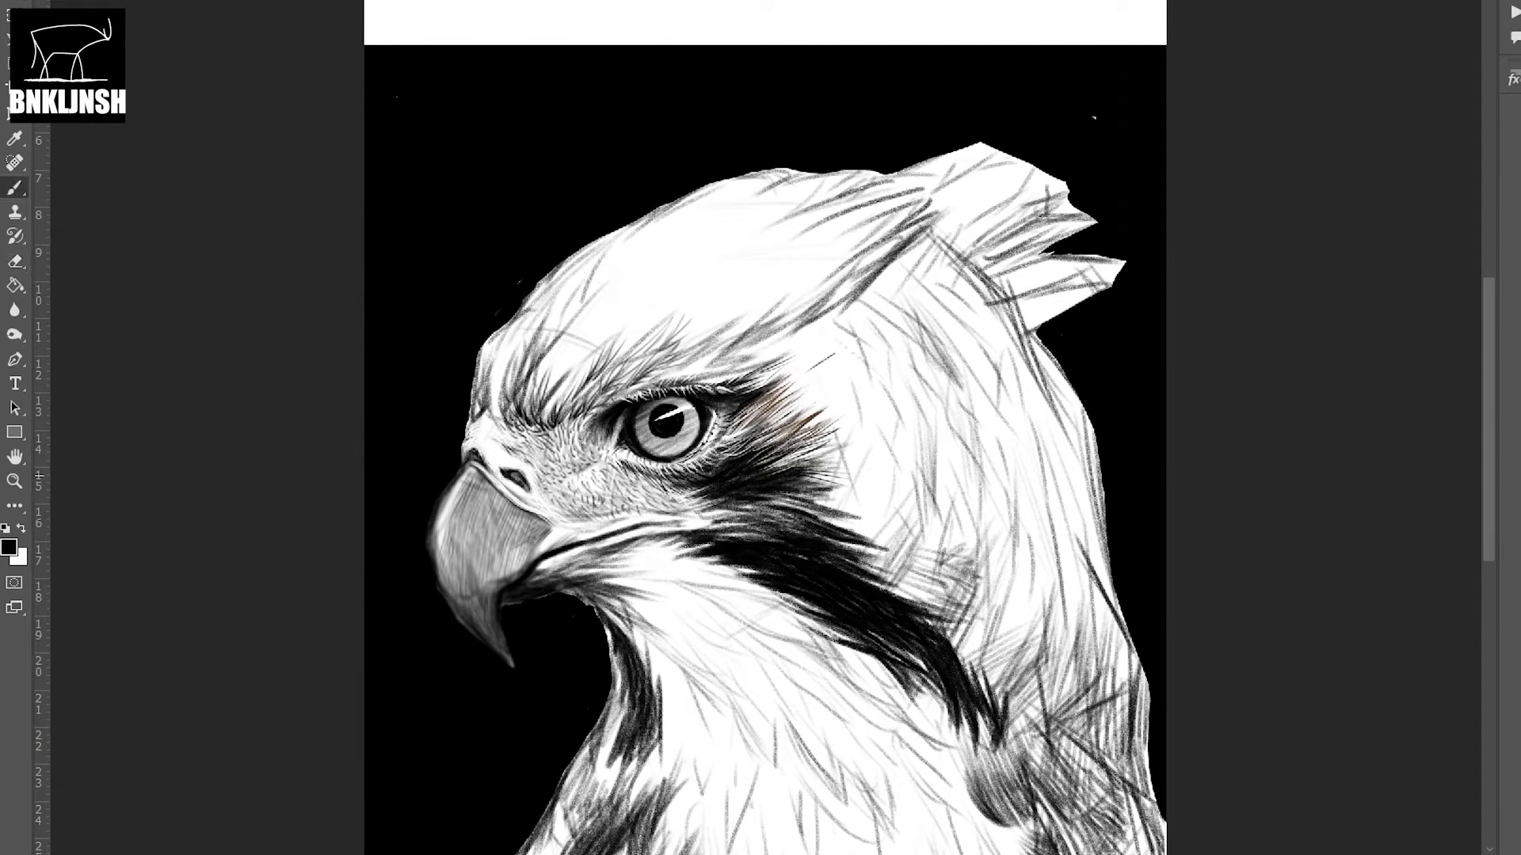
mouse_move(675, 522)
left_mouse_down()
mouse_move(604, 539)
mouse_move(715, 508)
left_mouse_up()
key("e")
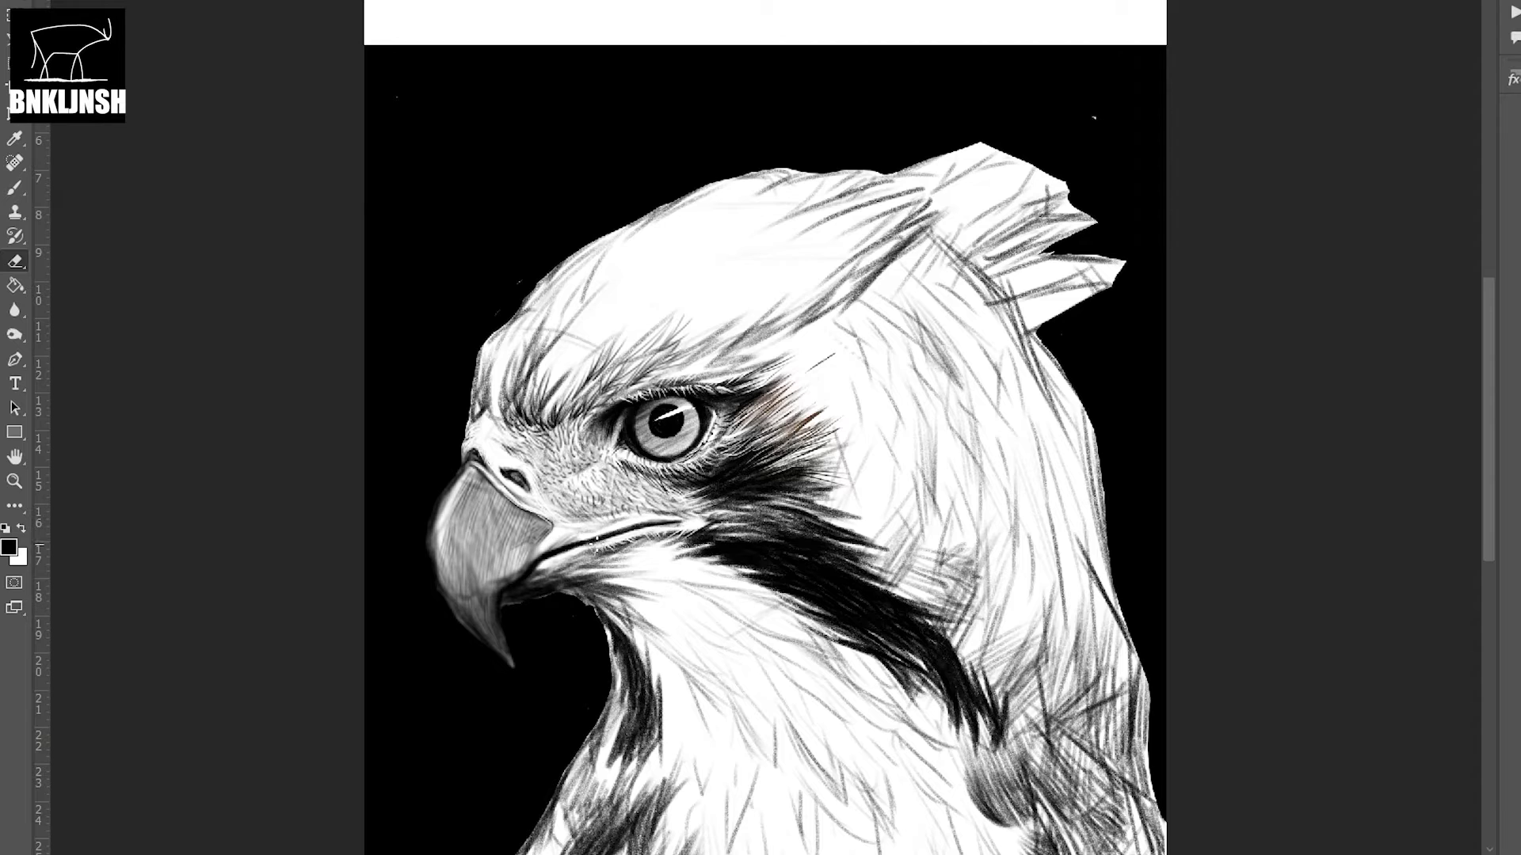
mouse_move(674, 548)
left_mouse_down()
mouse_move(719, 571)
mouse_move(733, 517)
left_mouse_up()
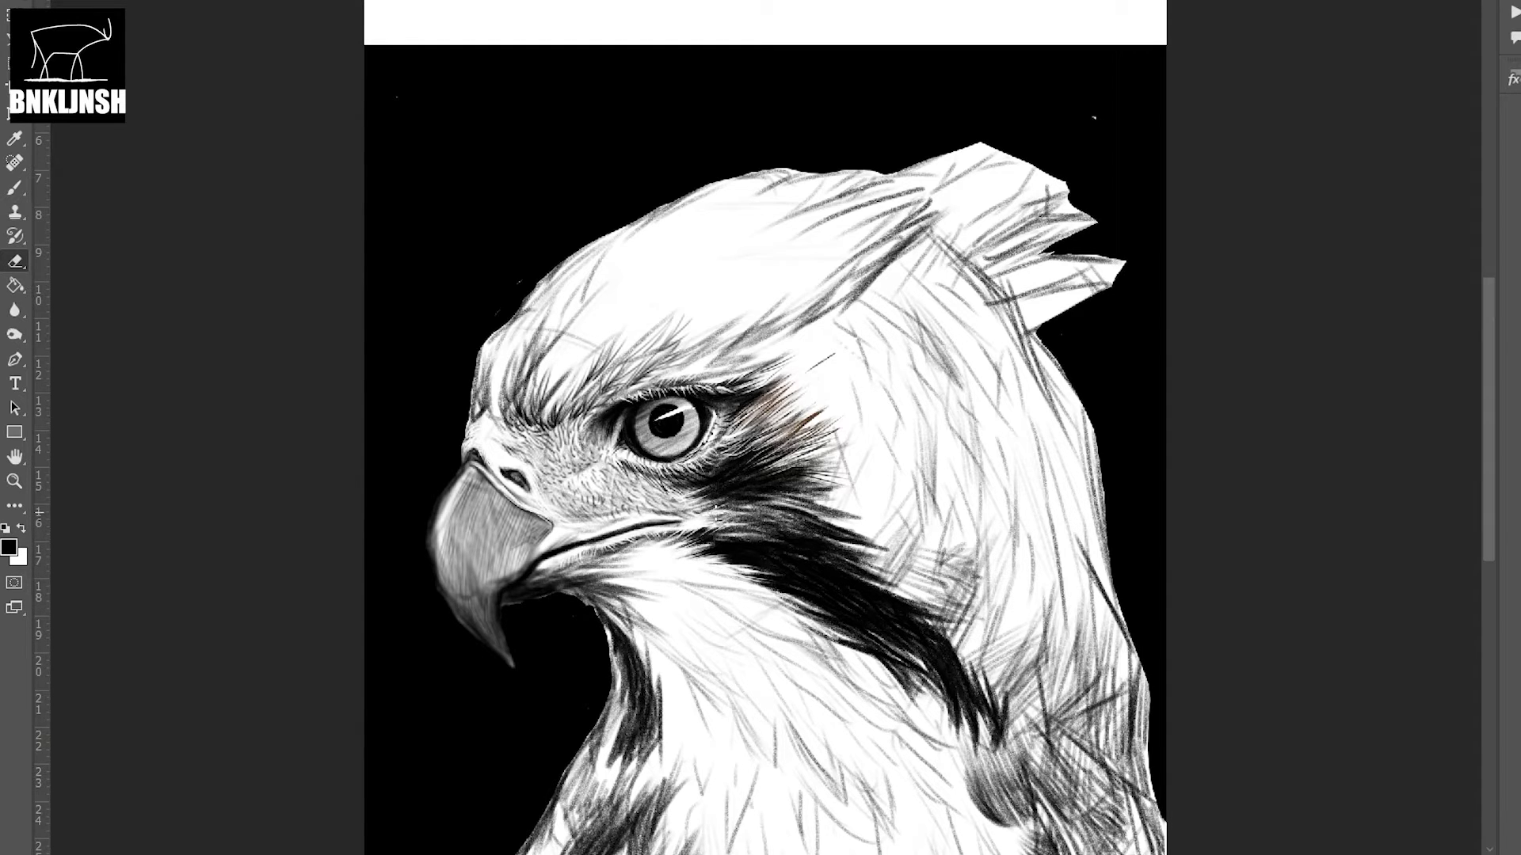
- Paint dark feather strokes across the forehead, then undo them as too dark
key("b")
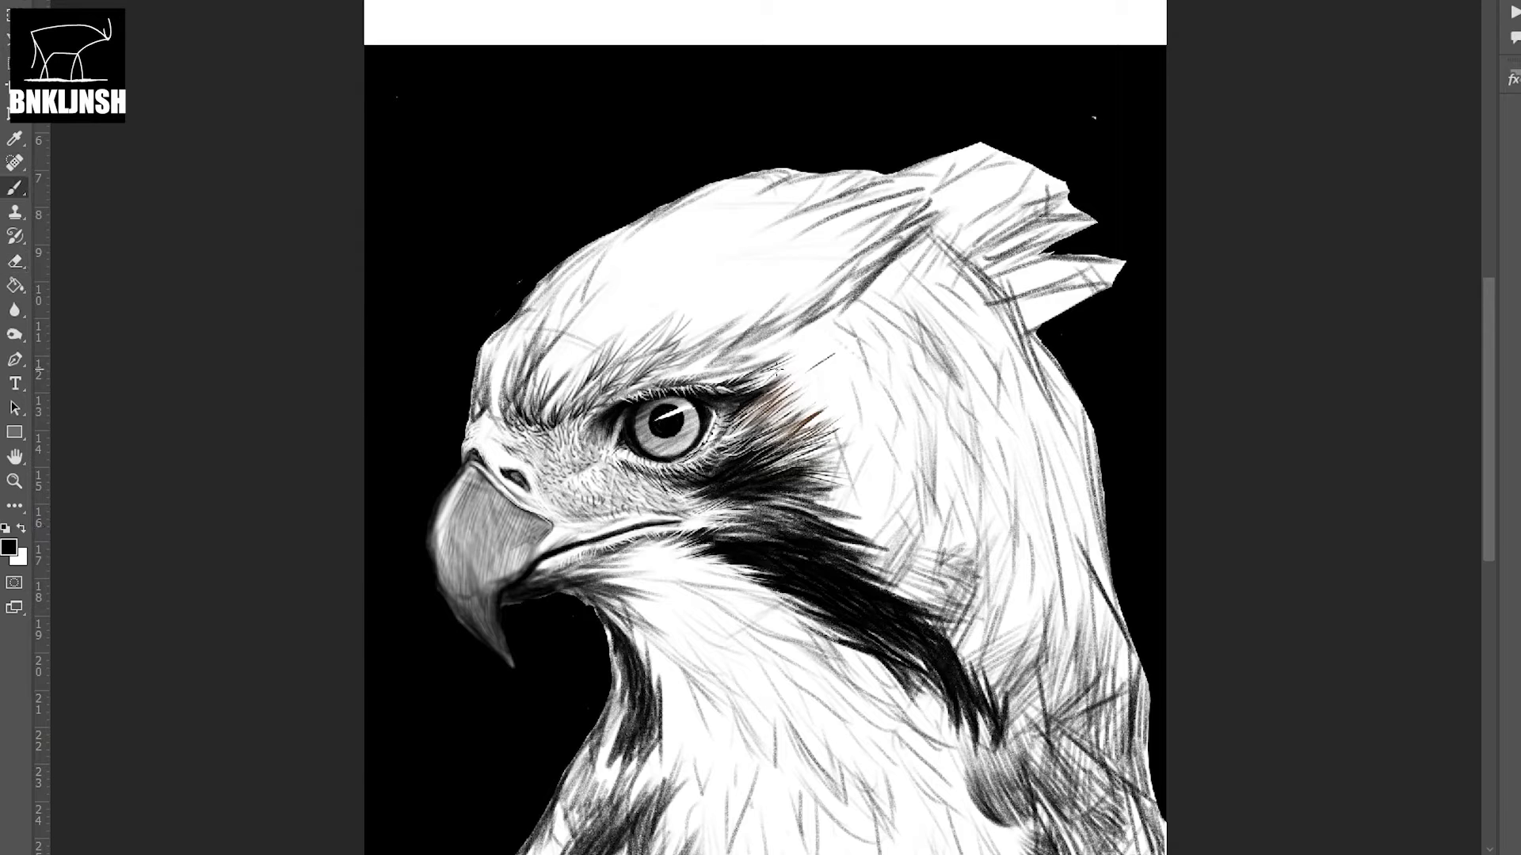
left_click_drag(723, 309, 657, 349)
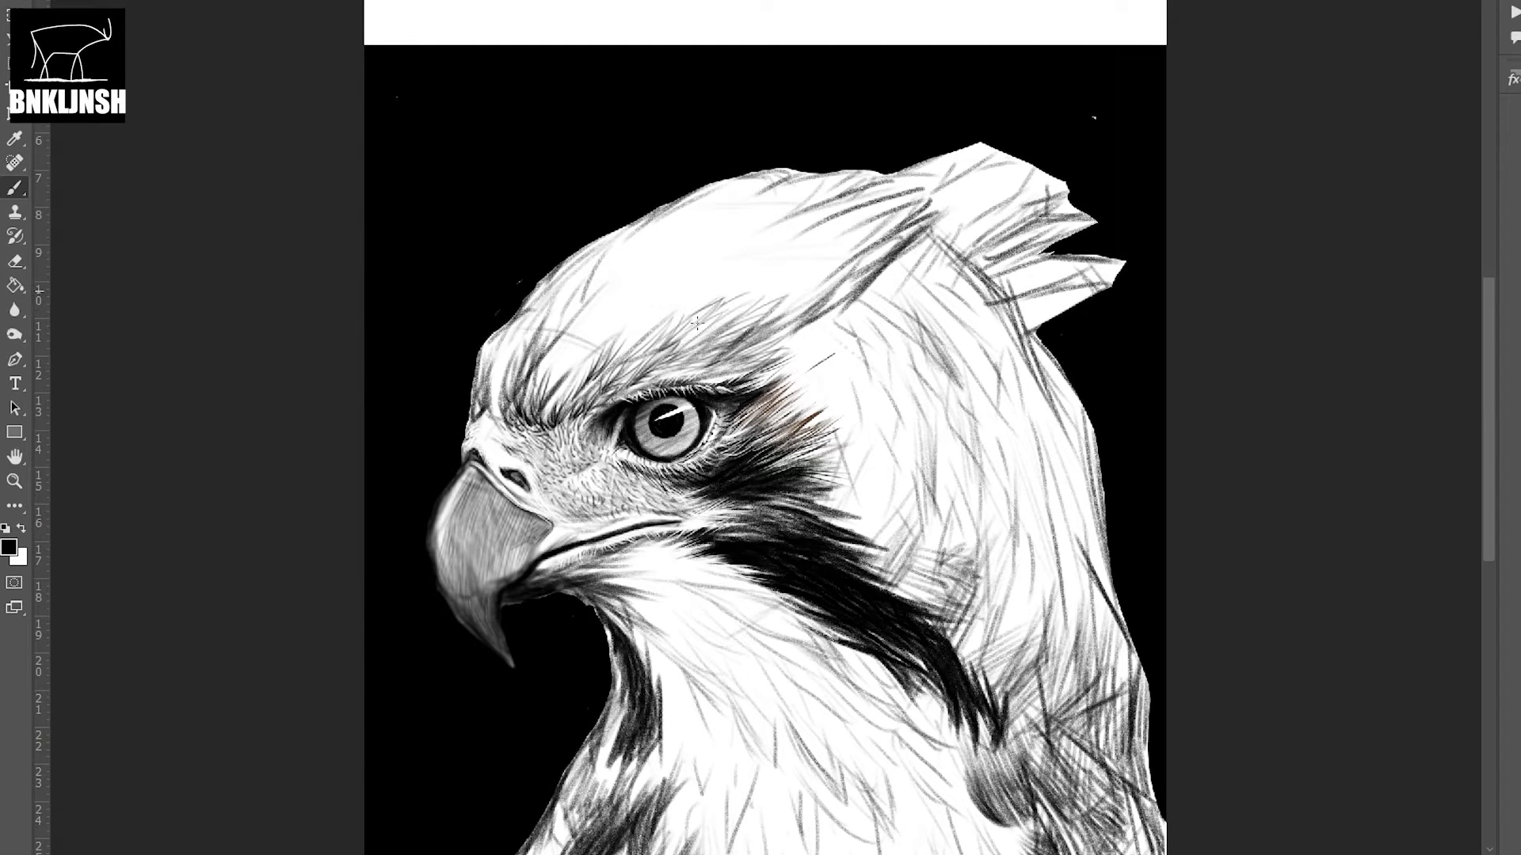
left_click_drag(642, 286, 539, 396)
left_click_drag(587, 303, 495, 412)
key("e")
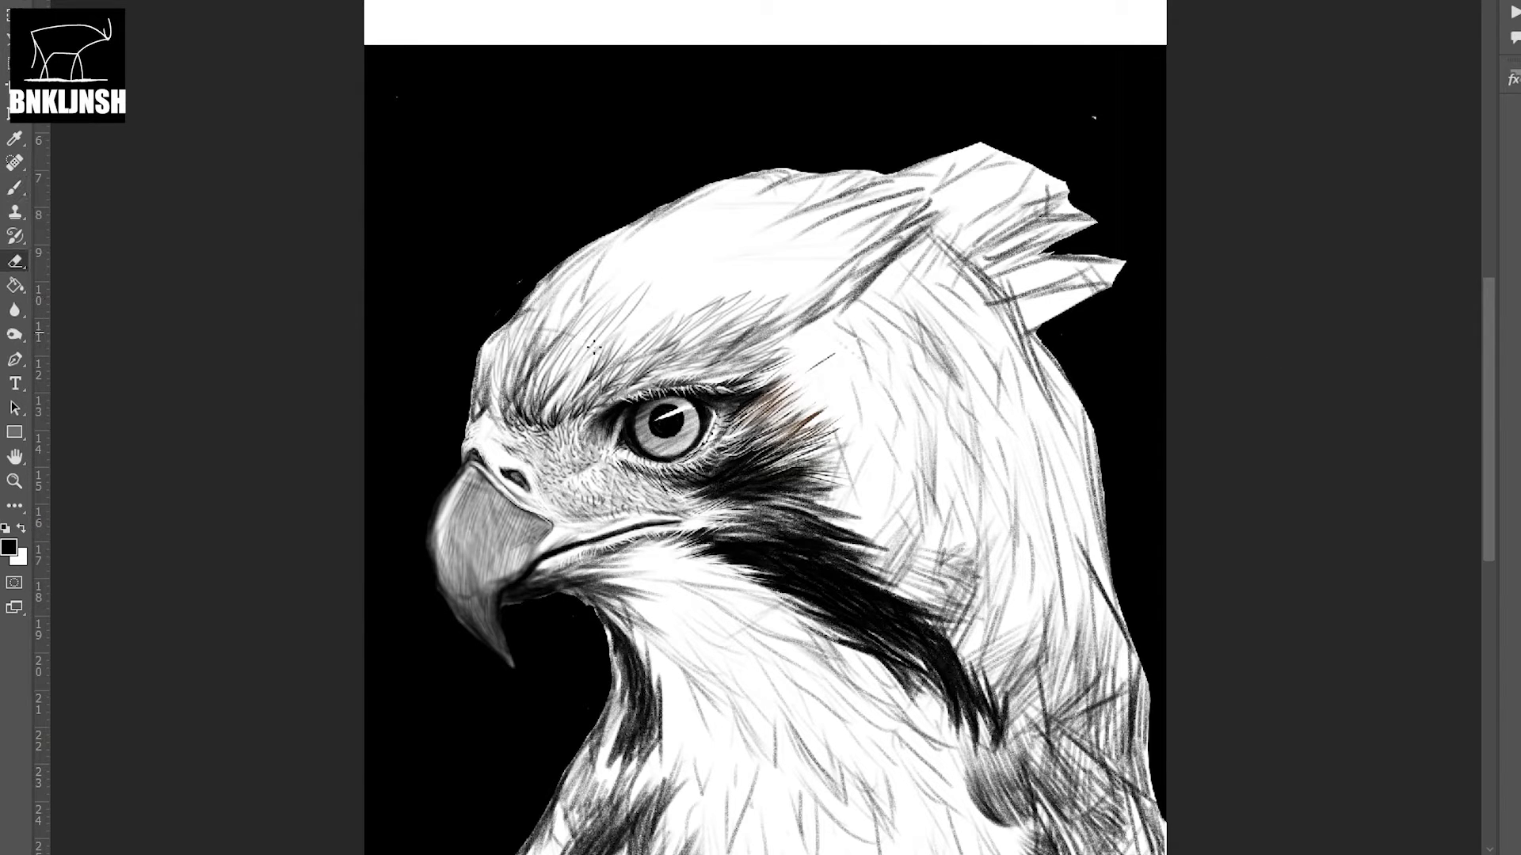
key("ctrl+z")
key("b")
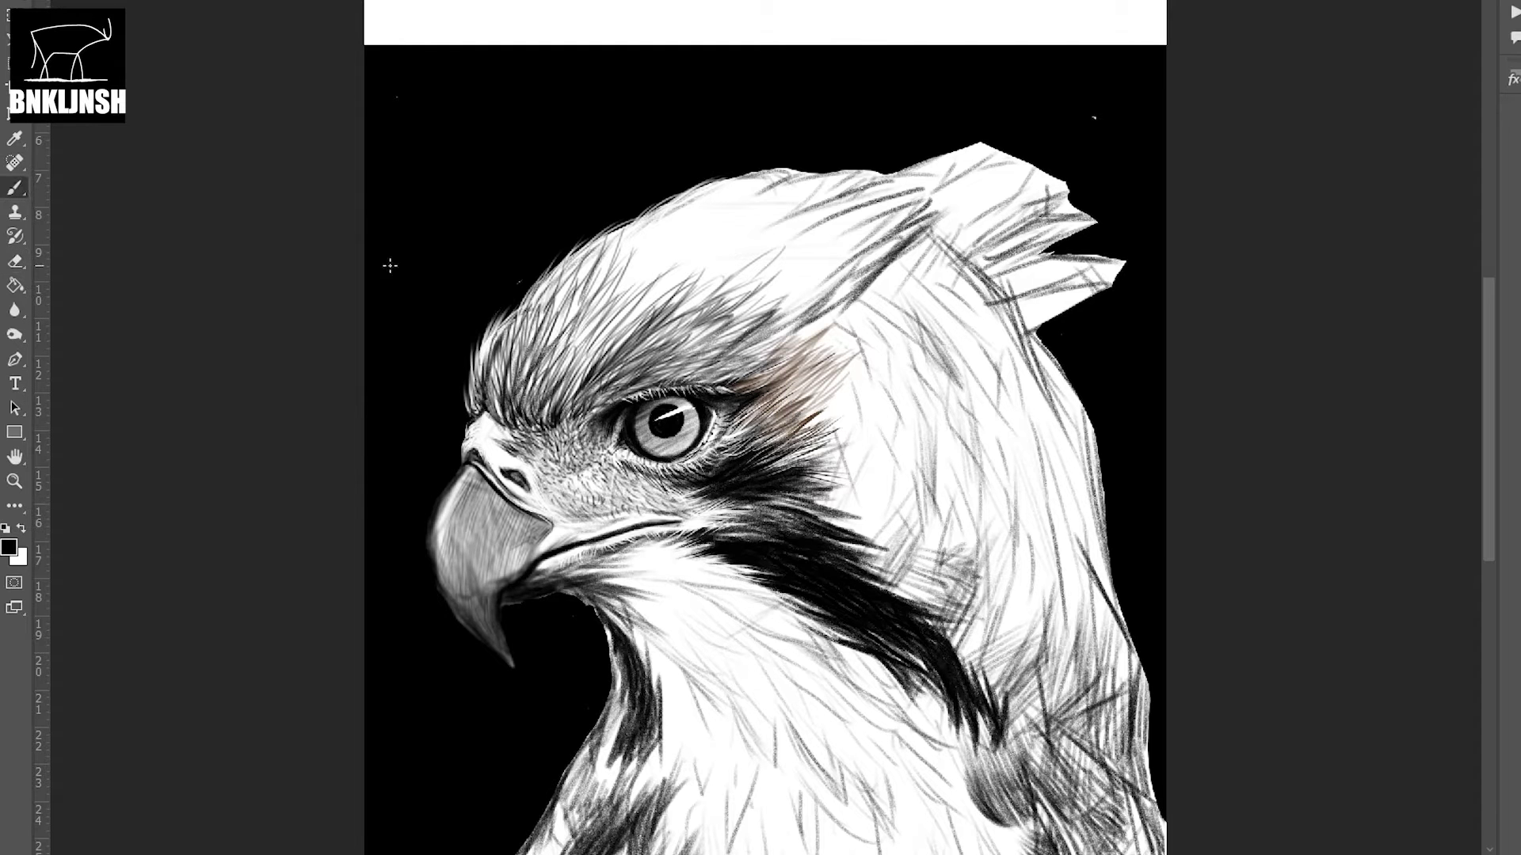
key("e")
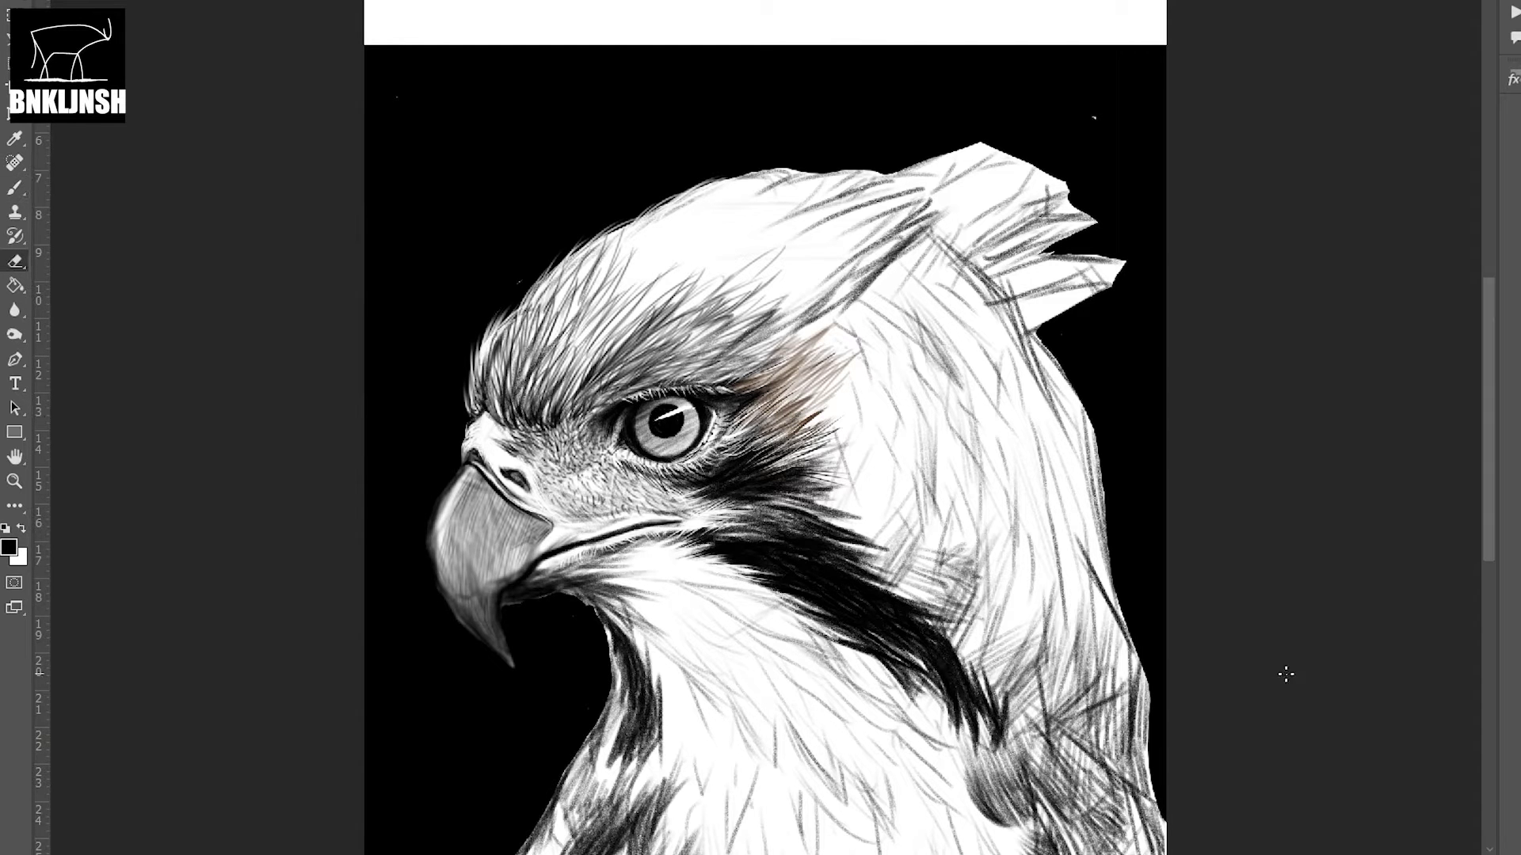
key("ctrl+z")
key("b")
key("e")
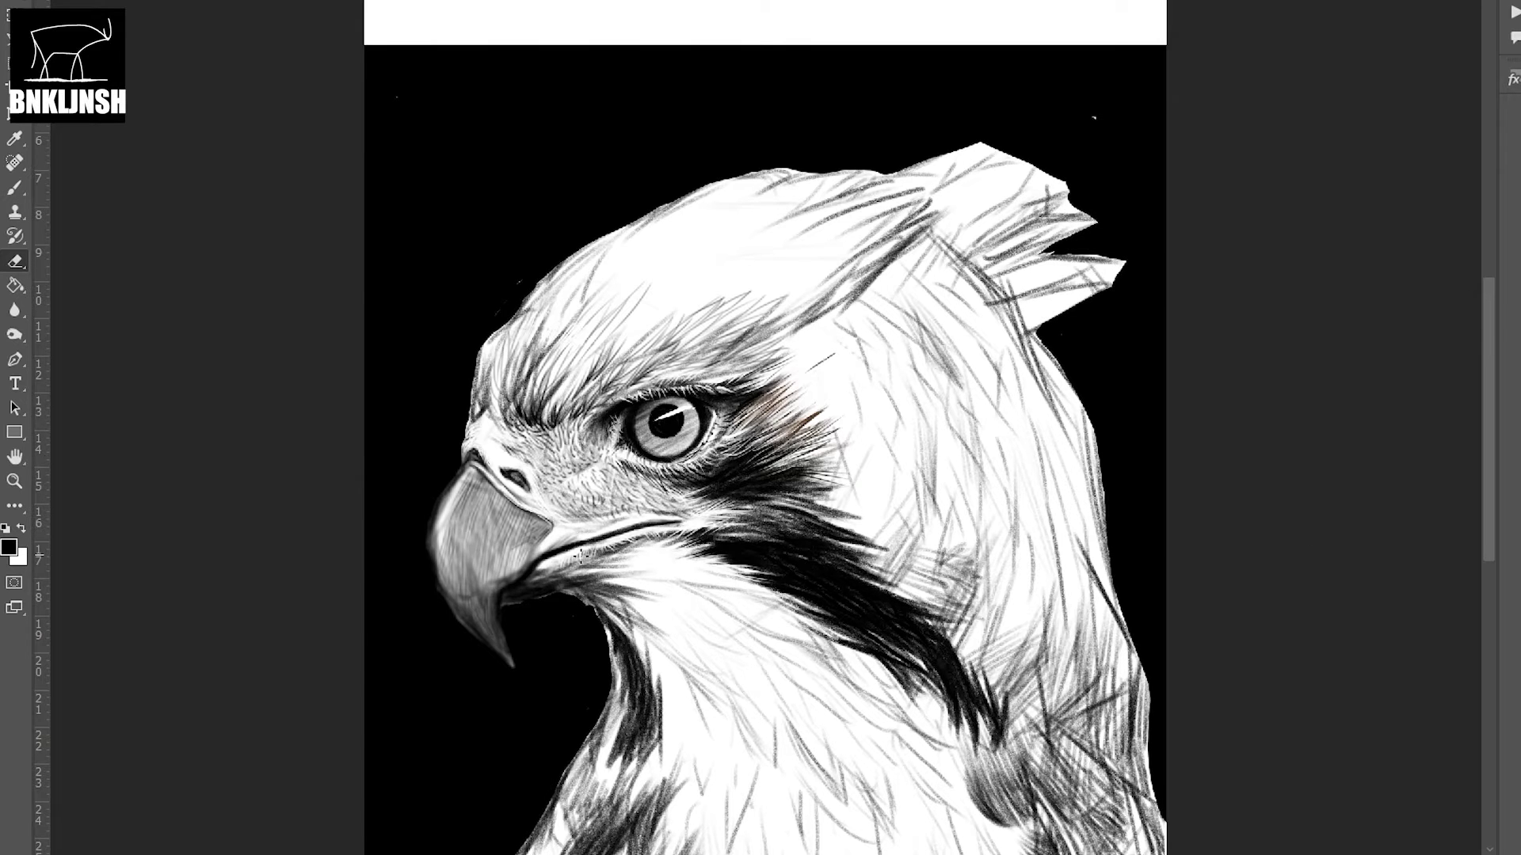
key("b")
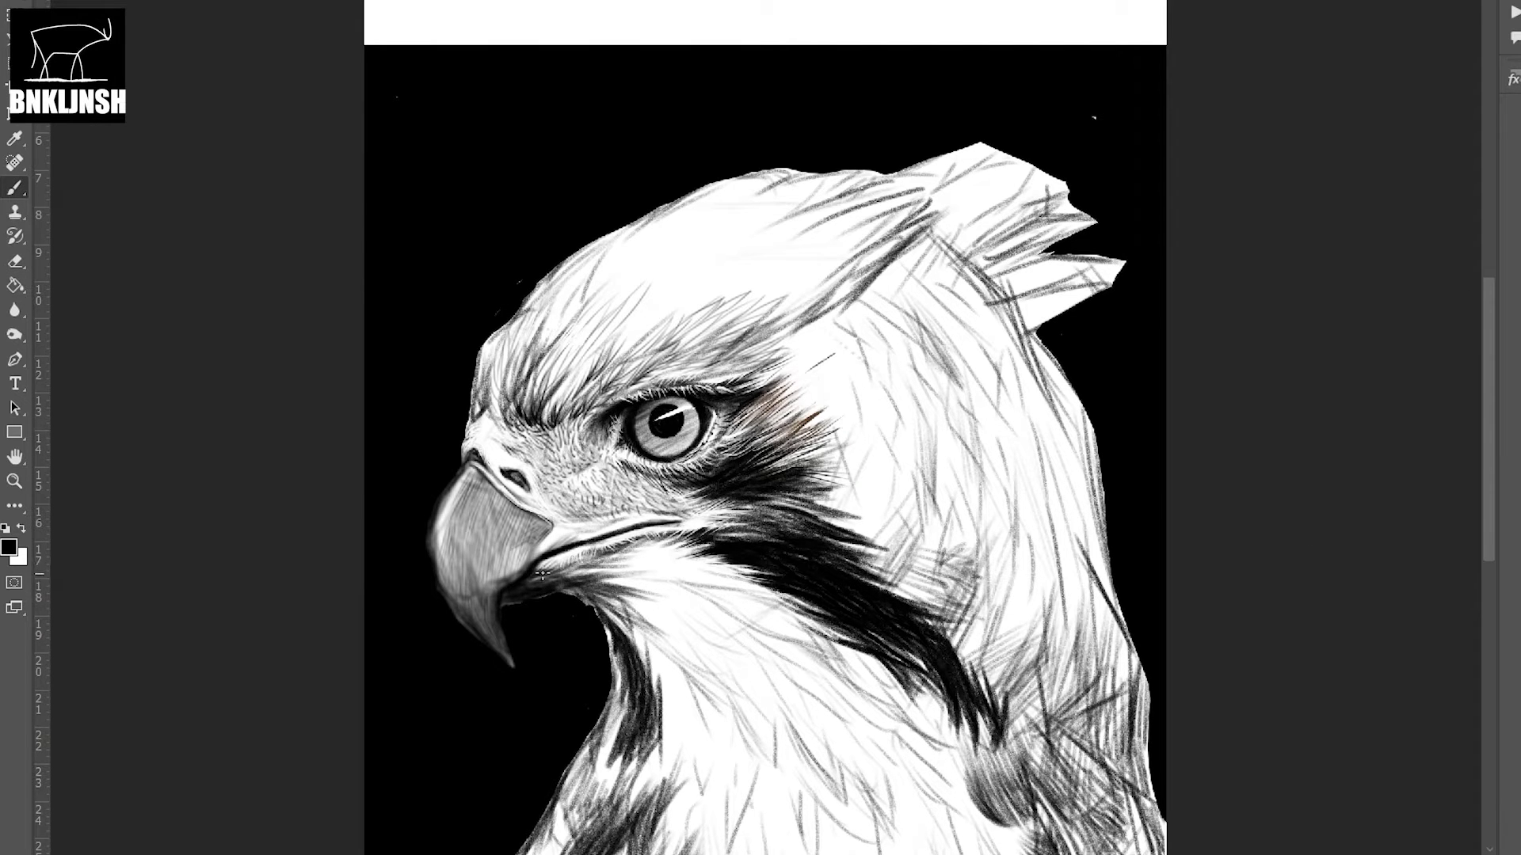
key("e")
- Lighten the feathers below the beak, repaint dark strokes there, and lighten the dark neck patch
mouse_move(543, 596)
left_mouse_down()
mouse_move(588, 604)
mouse_move(642, 666)
mouse_move(660, 737)
left_mouse_up()
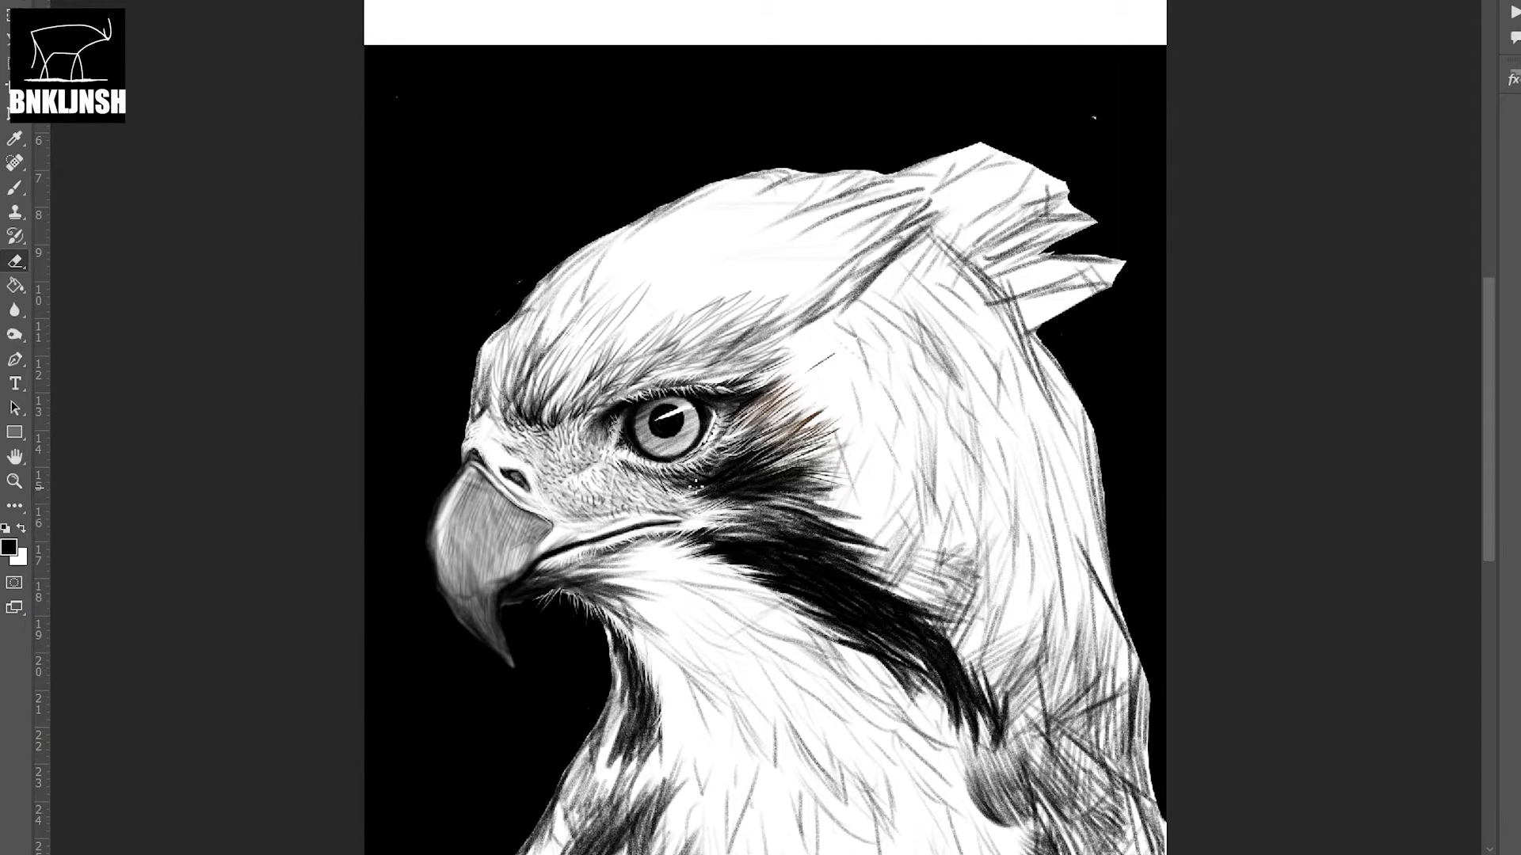
key("b")
mouse_move(558, 575)
left_mouse_down()
mouse_move(610, 574)
mouse_move(658, 600)
mouse_move(614, 630)
mouse_move(602, 598)
mouse_move(631, 623)
mouse_move(606, 633)
mouse_move(586, 590)
mouse_move(633, 596)
left_mouse_up()
key("e")
mouse_move(644, 717)
left_mouse_down()
mouse_move(647, 756)
mouse_move(622, 717)
left_mouse_up()
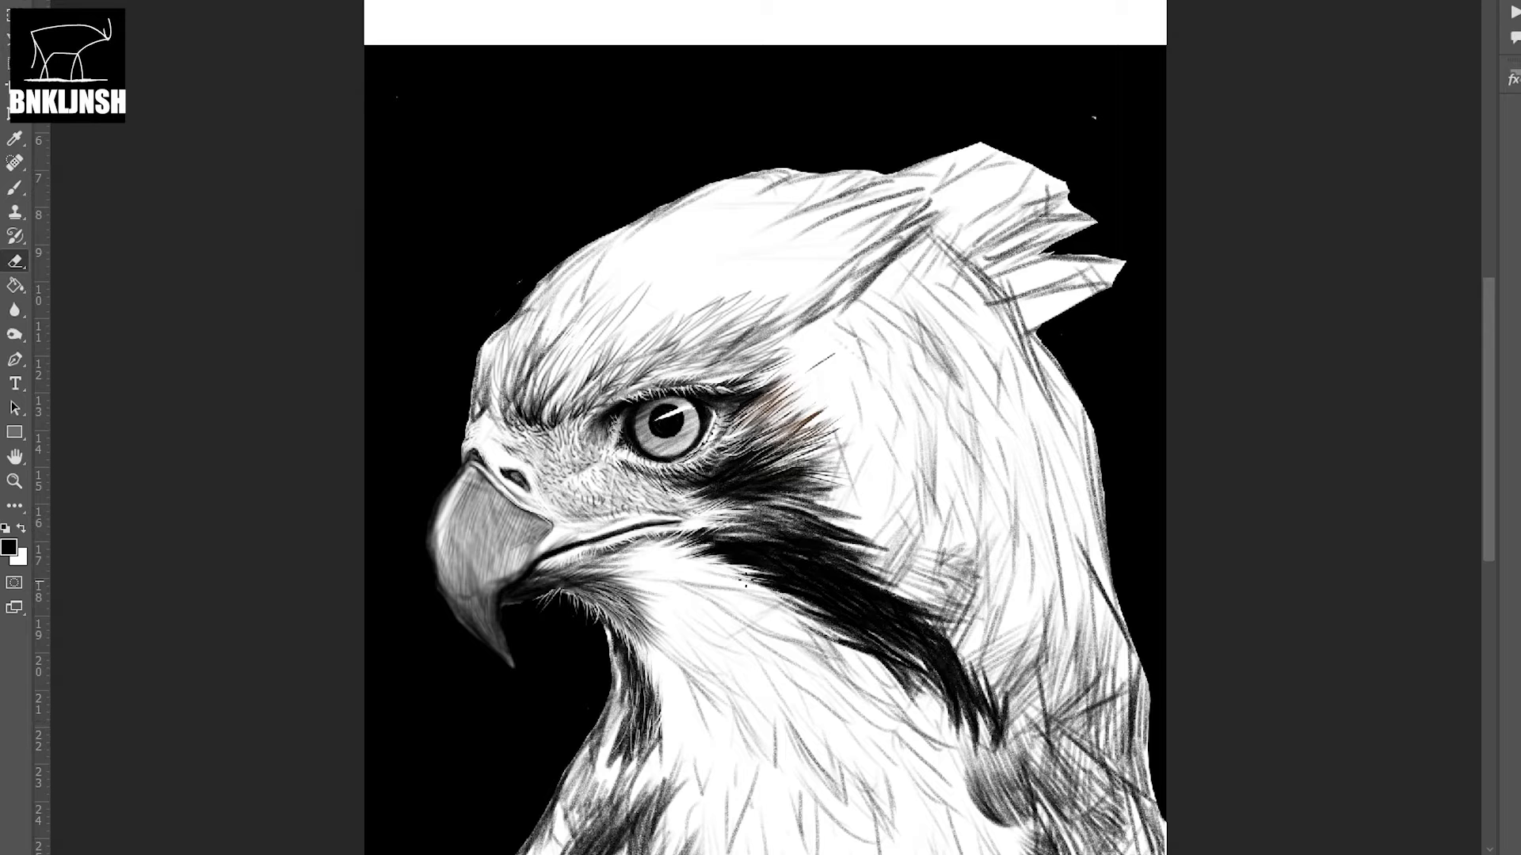
- Lighten the eye stripe's lower edge and the dark shading behind the eye
mouse_move(729, 566)
left_mouse_down()
mouse_move(792, 590)
mouse_move(918, 691)
left_mouse_up()
mouse_move(760, 385)
left_mouse_down()
mouse_move(836, 442)
mouse_move(812, 405)
mouse_move(804, 432)
left_mouse_up()
mouse_move(812, 501)
left_mouse_down()
mouse_move(859, 517)
mouse_move(851, 485)
mouse_move(780, 478)
mouse_move(895, 550)
left_mouse_up()
mouse_move(796, 538)
left_mouse_down()
mouse_move(962, 629)
mouse_move(986, 689)
left_mouse_up()
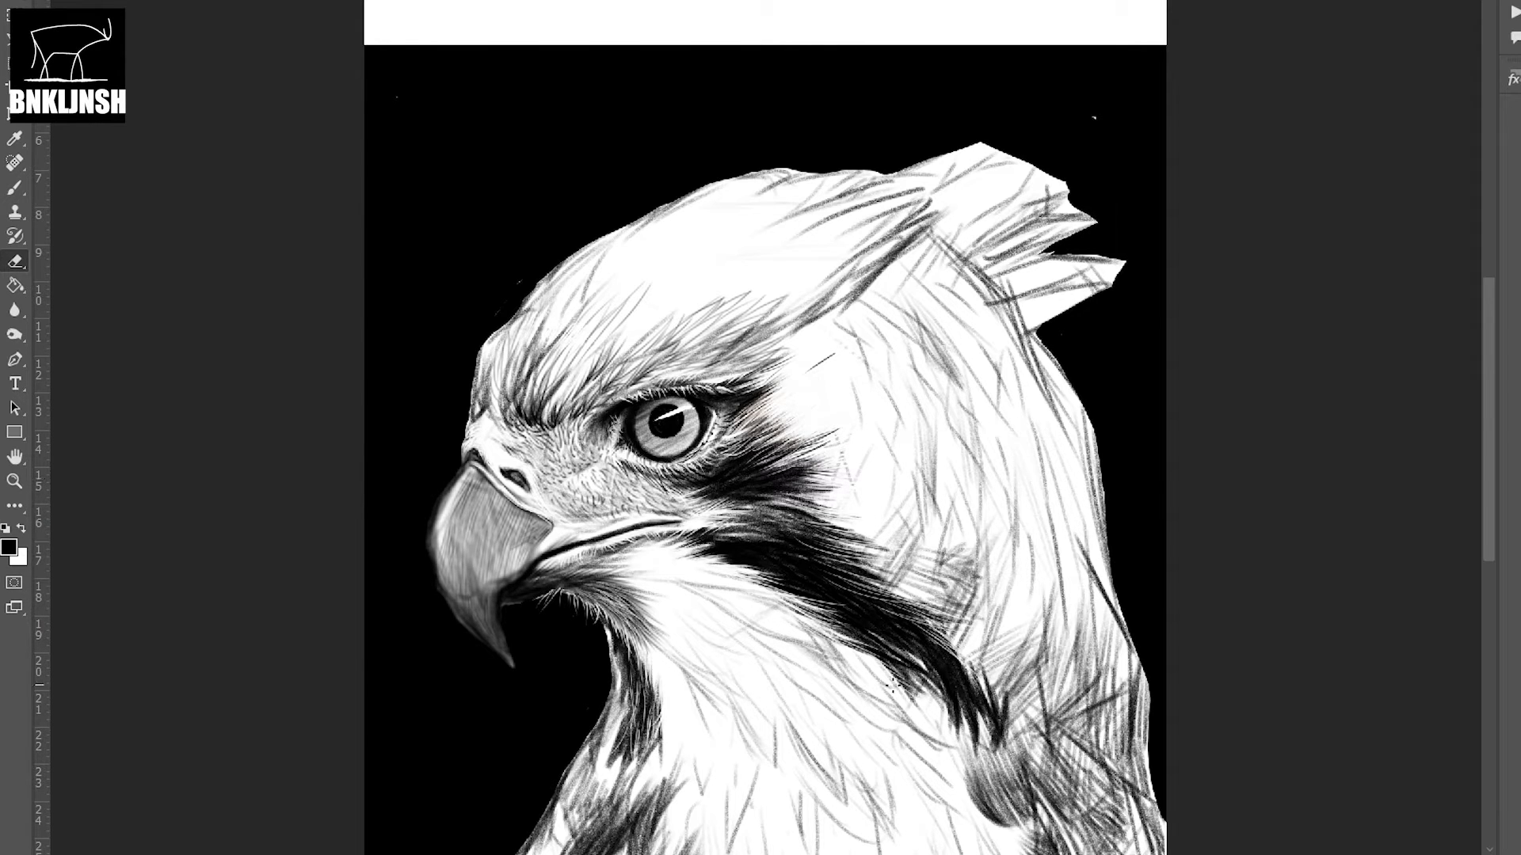
left_click_drag(892, 682, 907, 695)
- Brighten the neck's left edge and its dark feather edges with the eraser
mouse_move(614, 649)
left_mouse_down()
mouse_move(604, 628)
mouse_move(614, 677)
mouse_move(578, 756)
left_mouse_up()
mouse_move(594, 705)
left_mouse_down()
mouse_move(555, 840)
mouse_move(609, 701)
mouse_move(555, 760)
mouse_move(476, 808)
left_mouse_up()
left_click_drag(555, 745, 503, 816)
mouse_move(681, 673)
left_mouse_down()
mouse_move(622, 785)
mouse_move(677, 614)
left_mouse_up()
mouse_move(683, 554)
left_mouse_down()
mouse_move(682, 665)
mouse_move(717, 717)
left_mouse_up()
left_click_drag(740, 626, 709, 752)
mouse_move(717, 649)
left_mouse_down()
mouse_move(687, 612)
mouse_move(713, 559)
mouse_move(722, 625)
left_mouse_up()
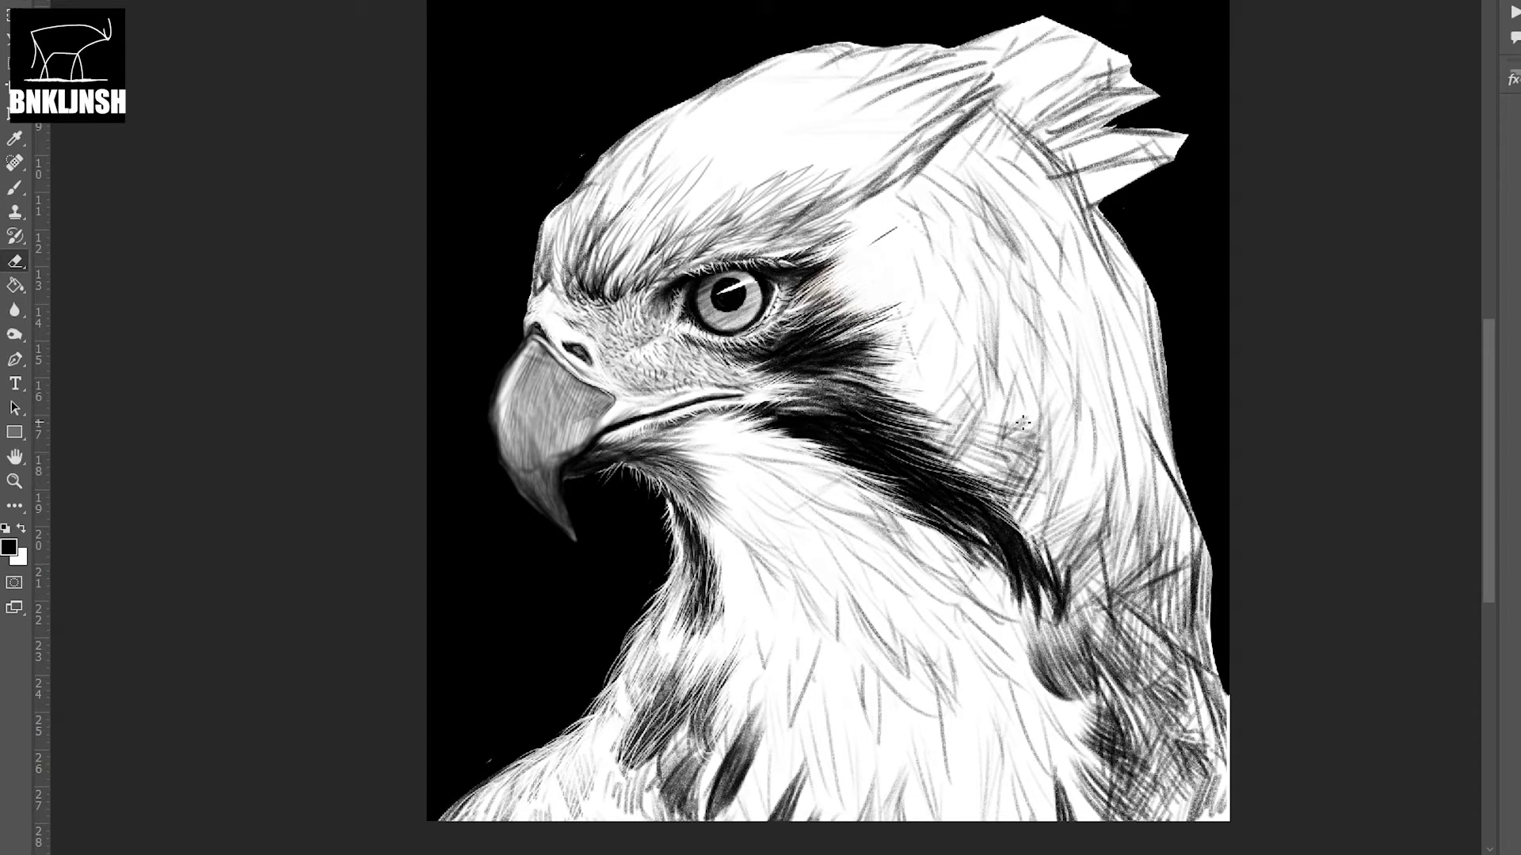
mouse_move(694, 519)
left_mouse_down()
mouse_move(638, 622)
mouse_move(673, 563)
left_mouse_up()
left_click_drag(664, 627, 665, 582)
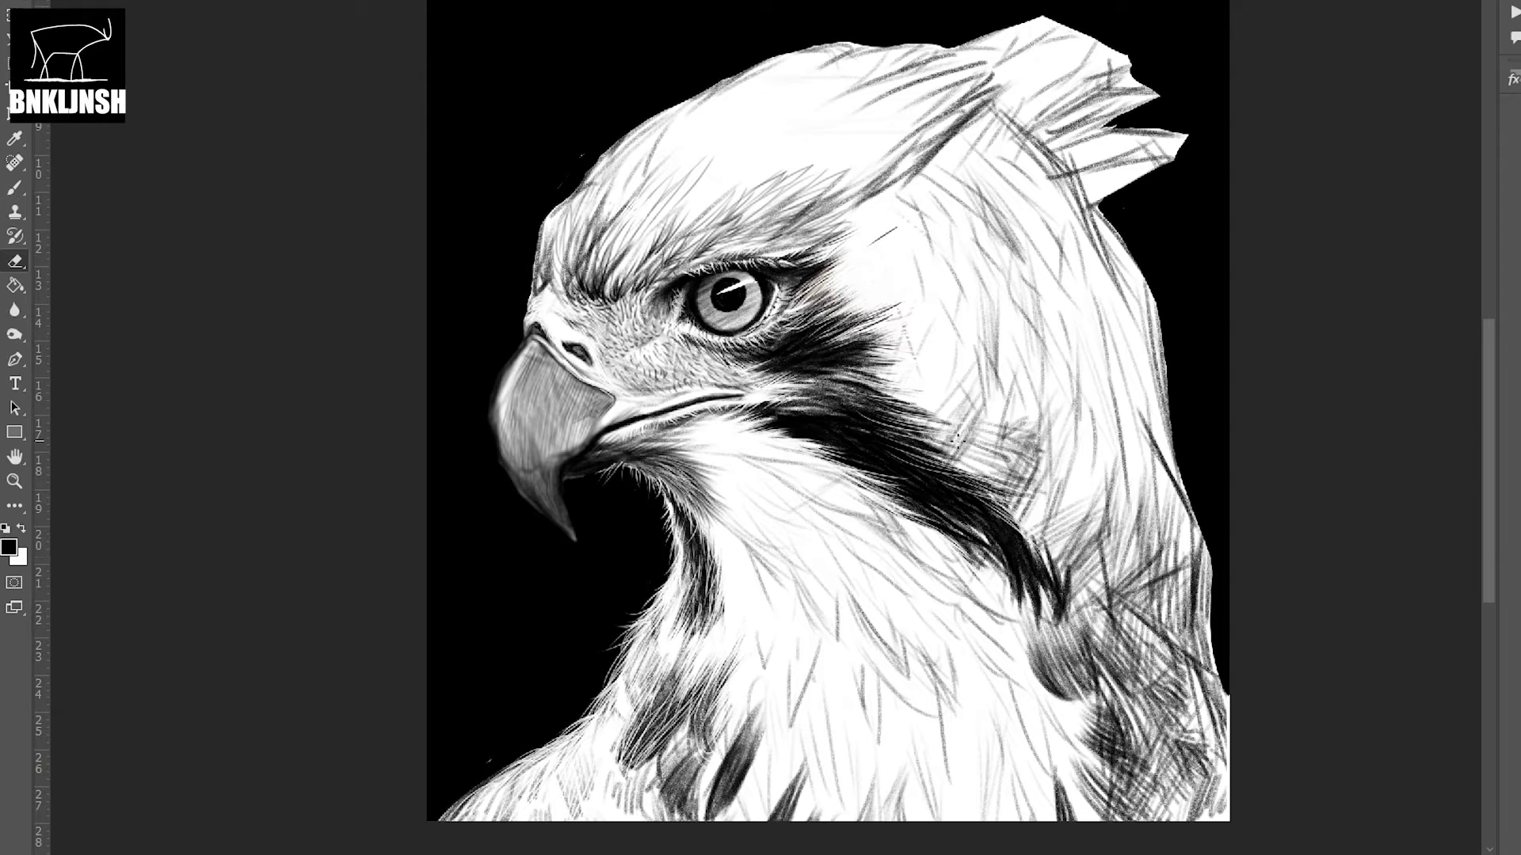
- Erase white fur strands along the head outline, brow and forehead
mouse_move(522, 321)
left_mouse_down()
mouse_move(531, 237)
mouse_move(594, 163)
left_mouse_up()
mouse_move(590, 300)
left_mouse_down()
mouse_move(571, 228)
mouse_move(539, 253)
mouse_move(628, 254)
mouse_move(658, 230)
mouse_move(784, 230)
left_mouse_up()
left_click_drag(756, 254, 859, 206)
left_click_drag(775, 236, 846, 192)
left_click_drag(772, 224, 852, 166)
- Paint dark fur below the mouth line and grey fur strokes across the white throat
key("b")
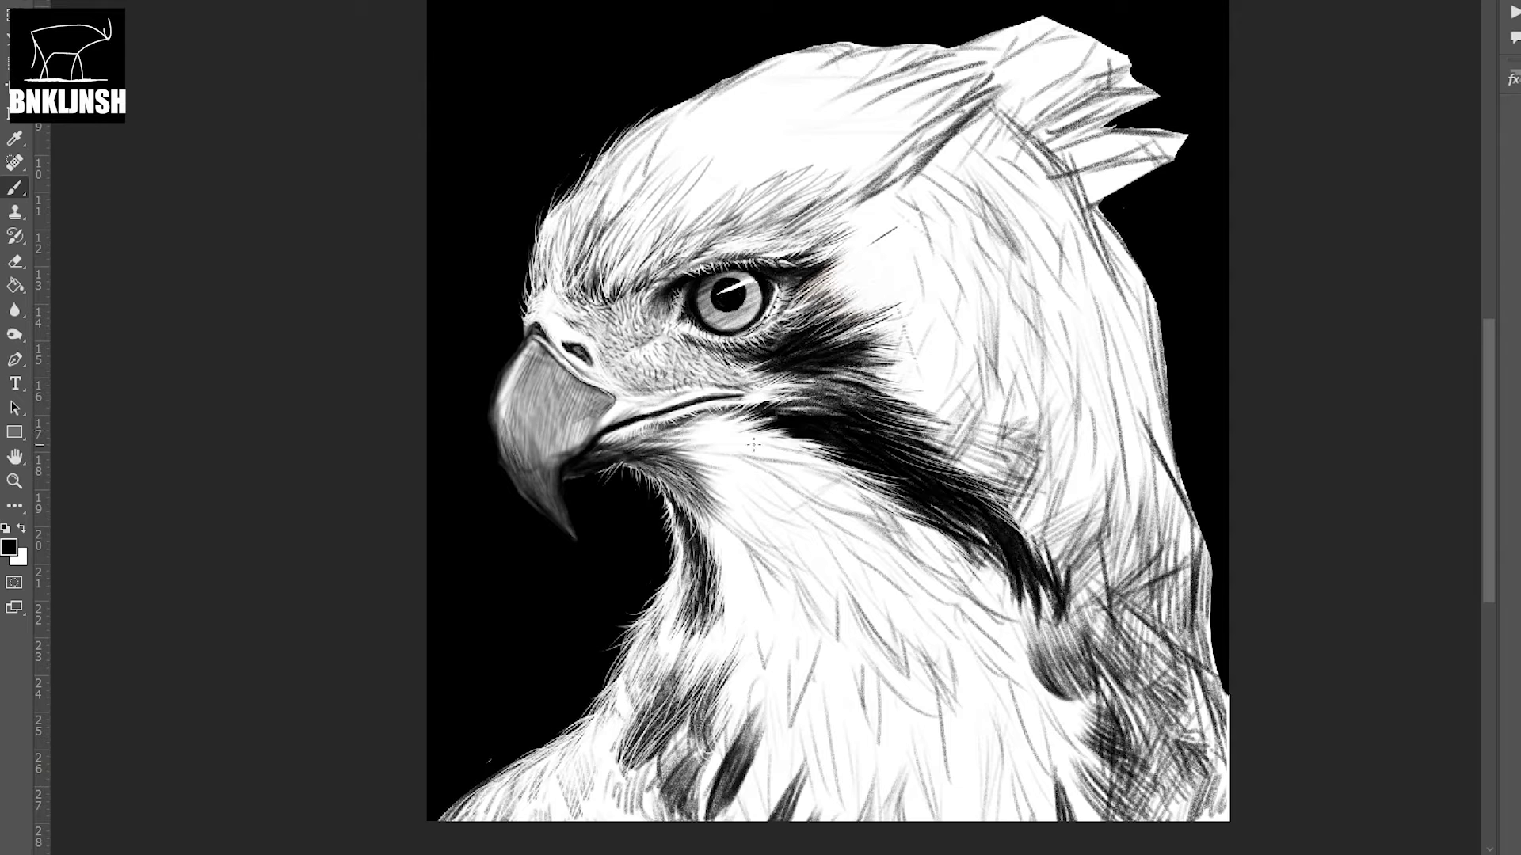
mouse_move(661, 434)
left_mouse_down()
mouse_move(733, 422)
mouse_move(859, 497)
left_mouse_up()
mouse_move(690, 461)
left_mouse_down()
mouse_move(760, 523)
mouse_move(741, 563)
mouse_move(804, 555)
mouse_move(887, 582)
left_mouse_up()
left_click_drag(796, 545, 919, 606)
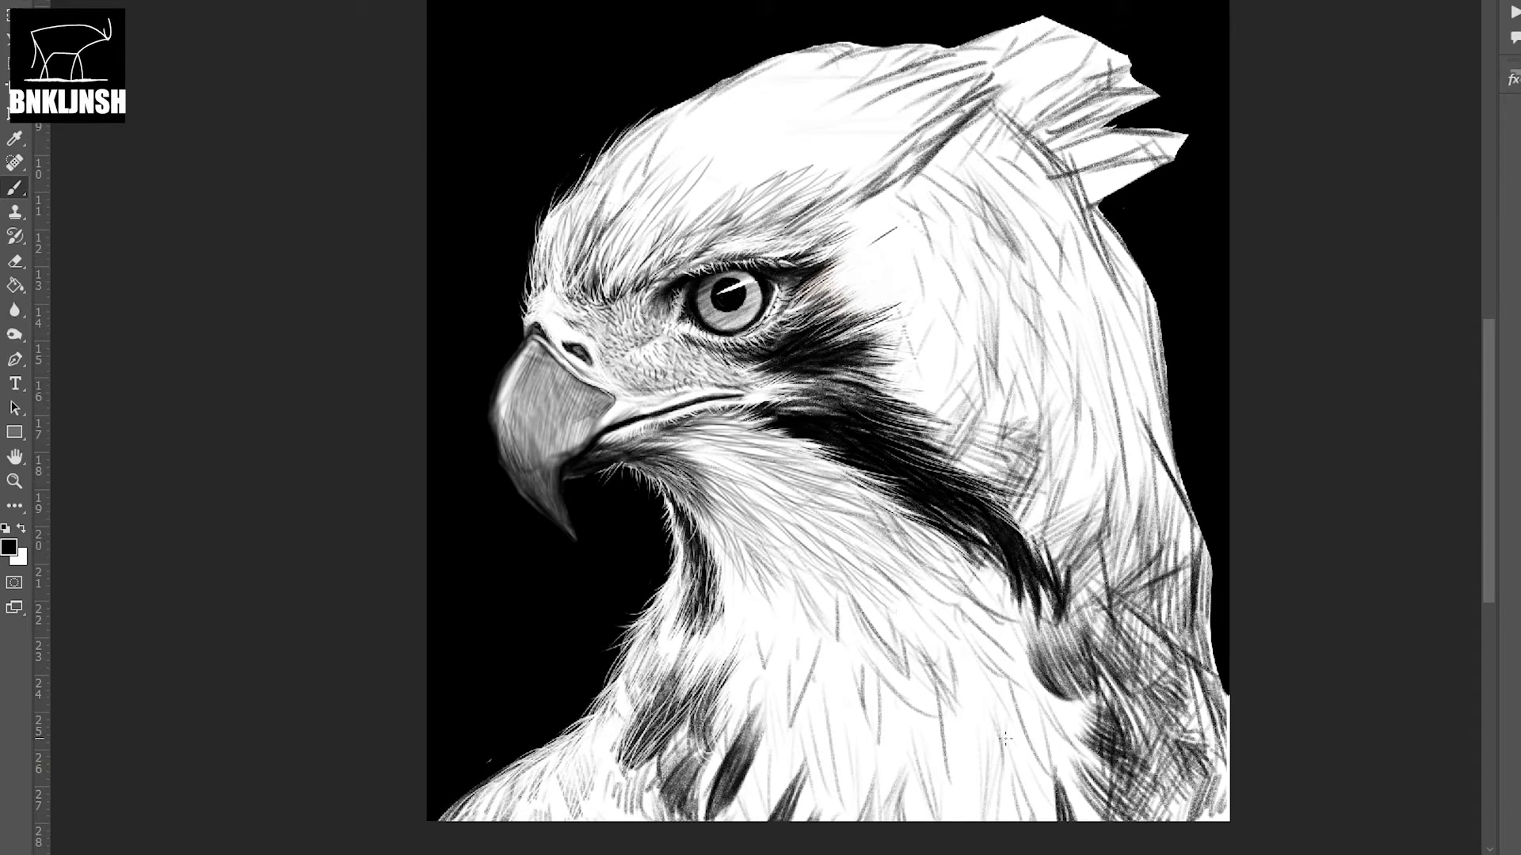
mouse_move(761, 483)
left_mouse_down()
mouse_move(871, 539)
mouse_move(979, 621)
left_mouse_up()
left_click_drag(962, 550, 1030, 650)
- Add more grey fur strokes over the lower throat and chest
left_click_drag(911, 578, 1006, 689)
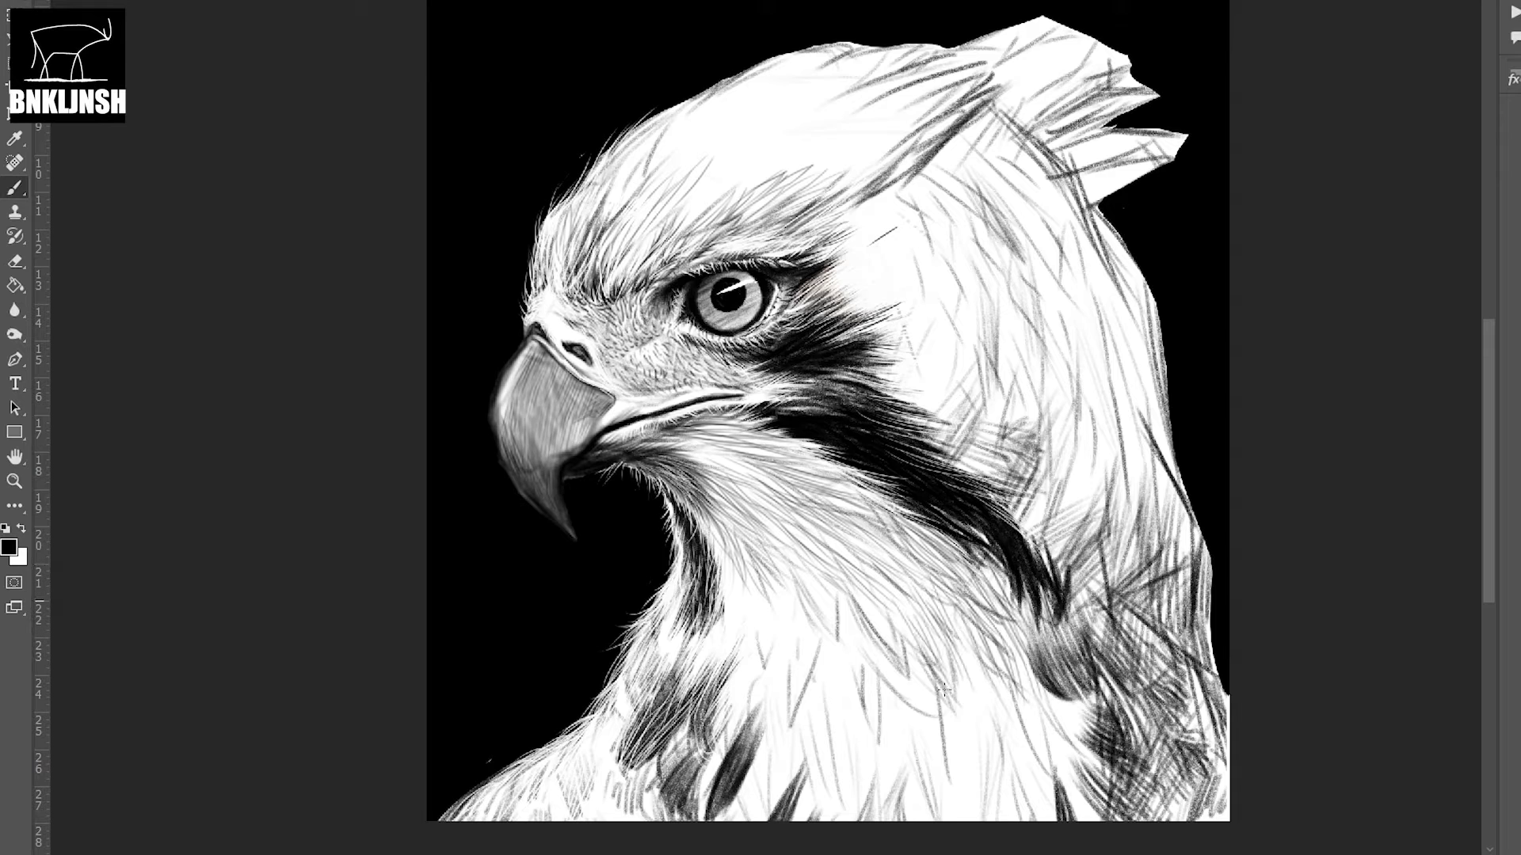
left_click_drag(863, 586, 954, 745)
left_click_drag(978, 648, 1041, 745)
left_click_drag(761, 577, 824, 685)
left_click_drag(745, 618, 832, 753)
left_click_drag(879, 681, 950, 768)
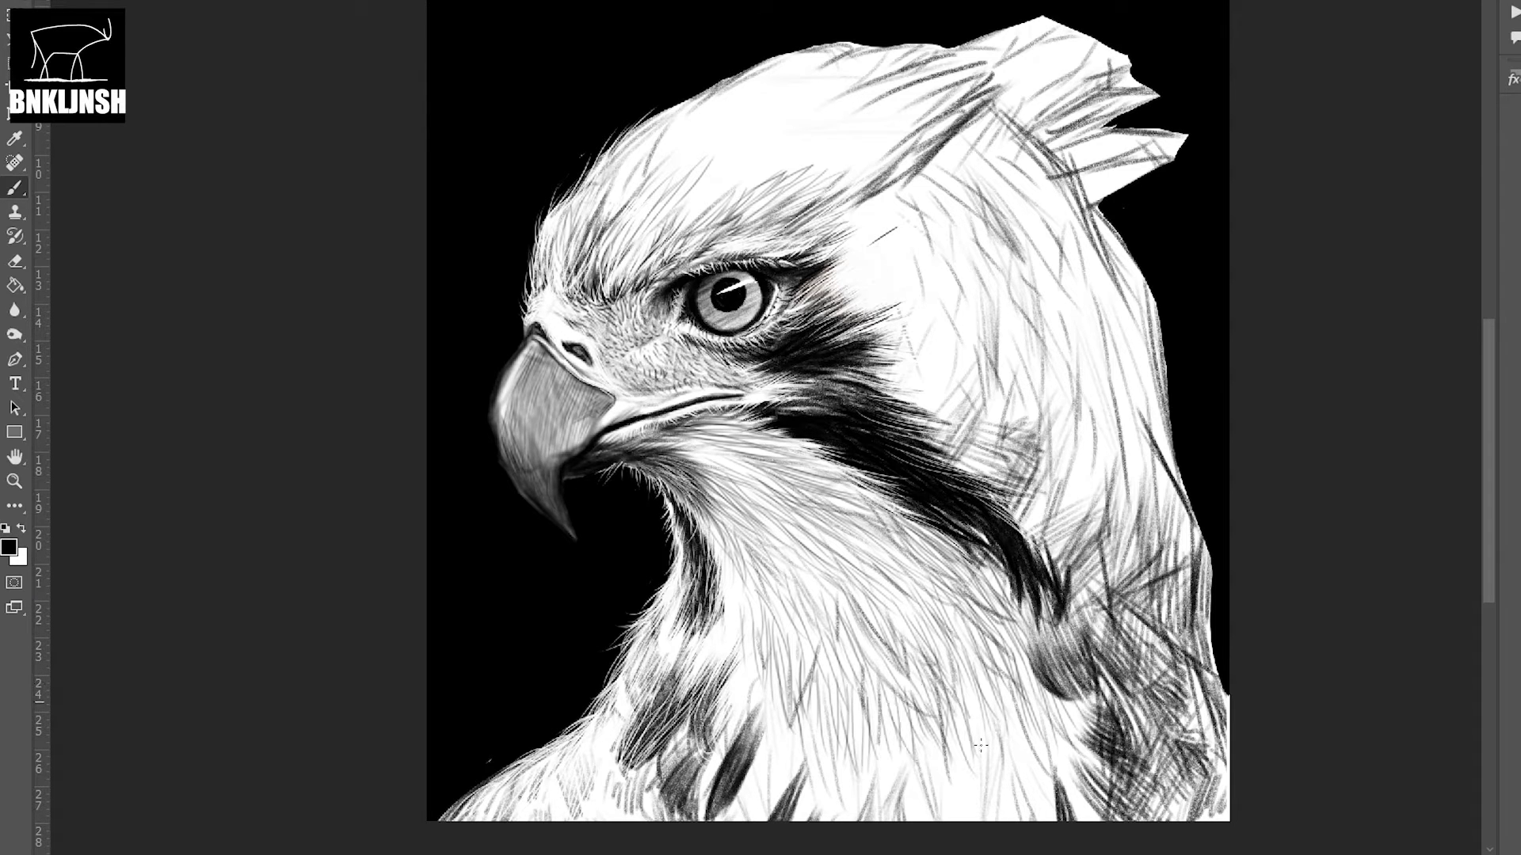
left_click_drag(966, 674, 1038, 800)
left_click_drag(737, 697, 792, 816)
left_click_drag(751, 587, 761, 784)
- Finish the lower-throat fur, then add grey feather strokes on the crown and cheek
left_click_drag(816, 729, 808, 820)
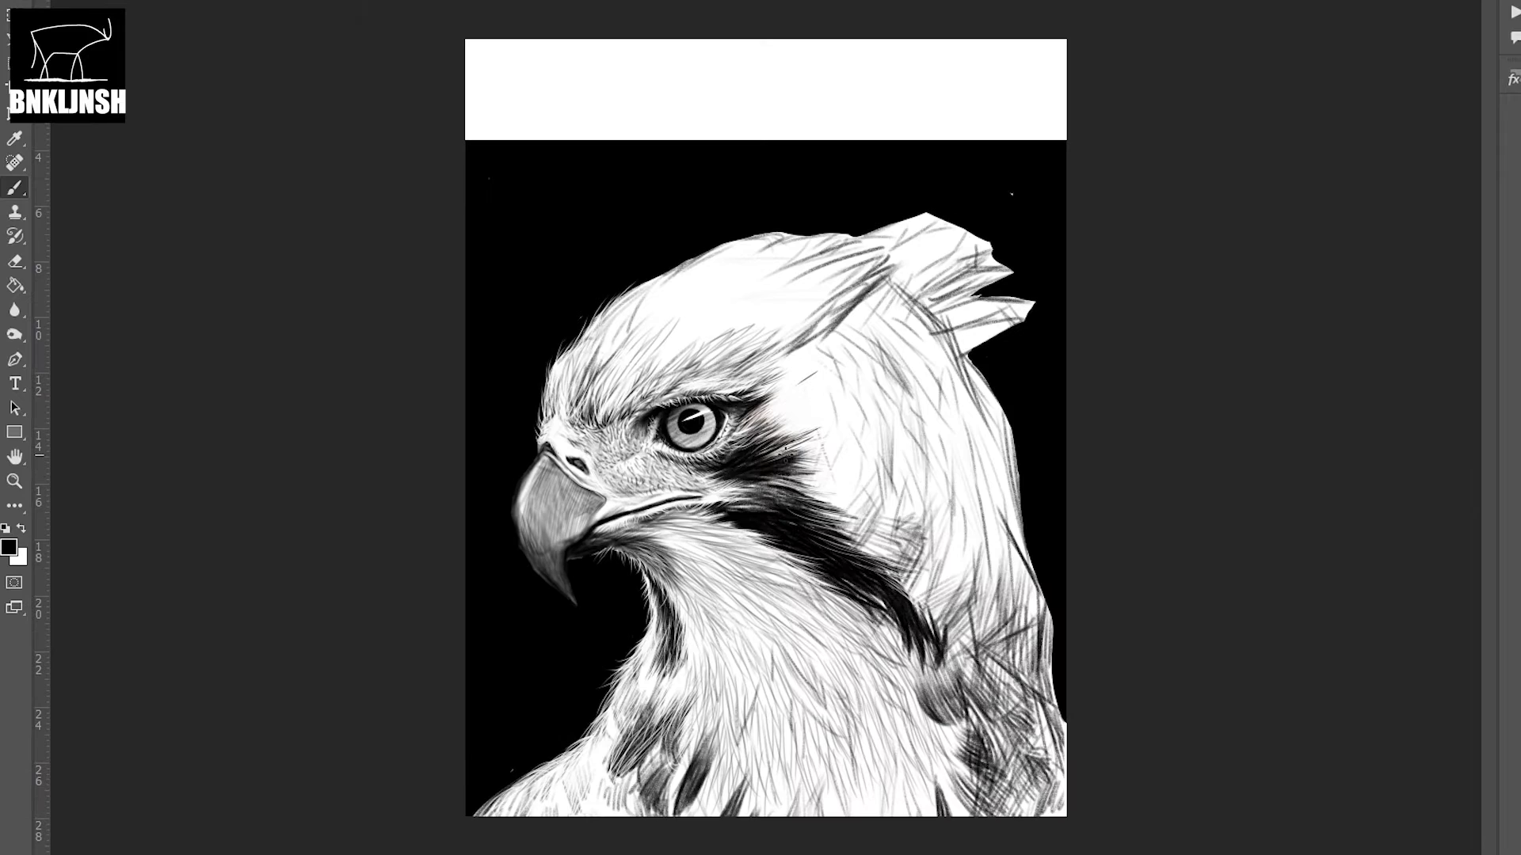
key("ctrl+minus")
left_click_drag(847, 317, 757, 372)
left_click_drag(824, 285, 634, 388)
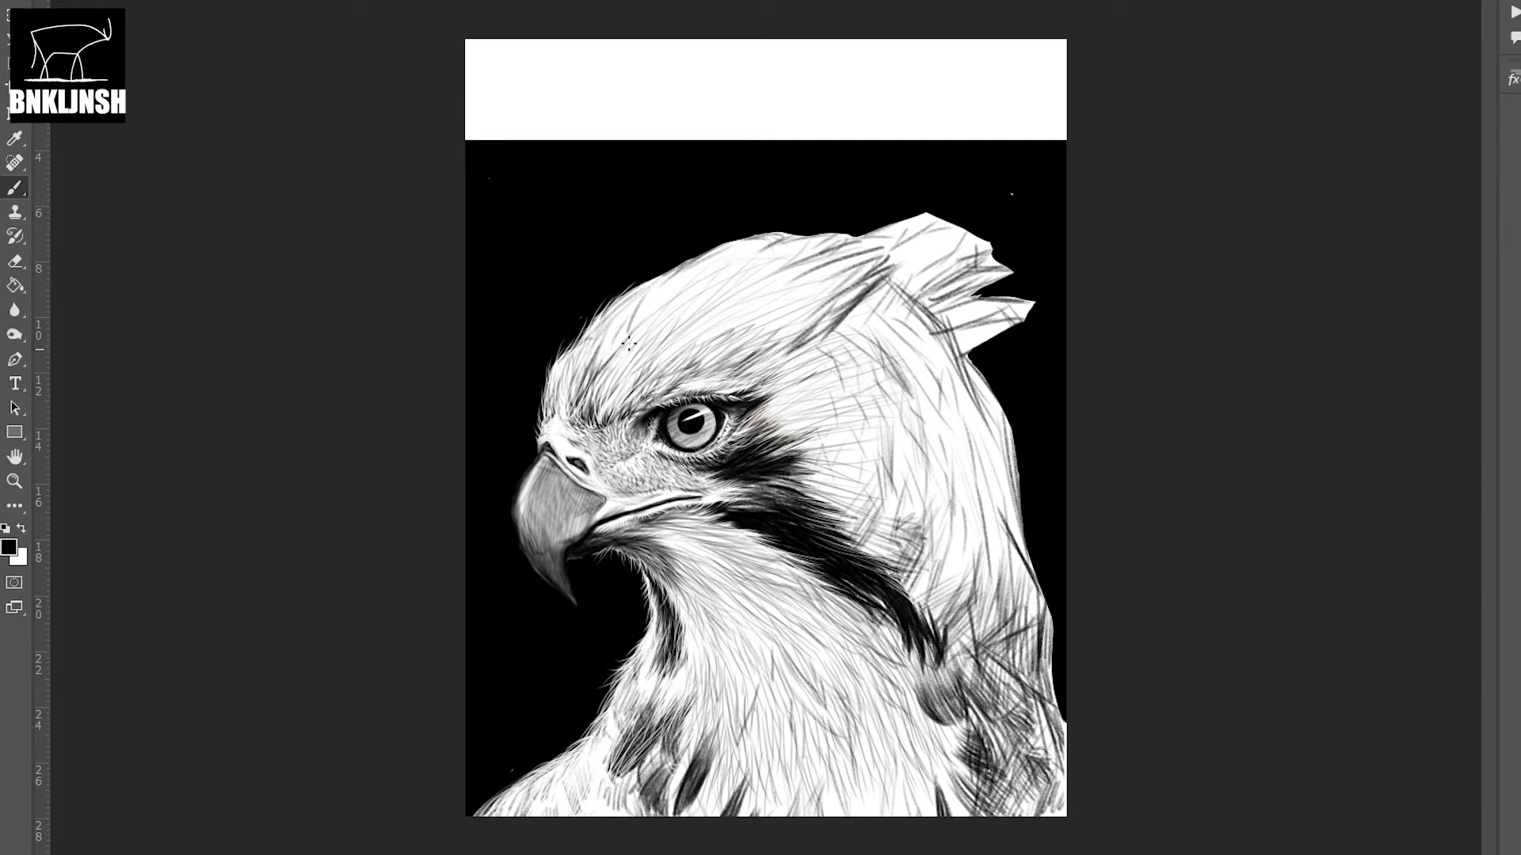
left_click_drag(840, 246, 610, 349)
left_click_drag(855, 455, 951, 483)
left_click_drag(879, 519, 911, 586)
- Paint grey feather strokes over the head's right side, back of head and crown
left_click_drag(800, 301, 926, 388)
left_click_drag(832, 384, 1014, 479)
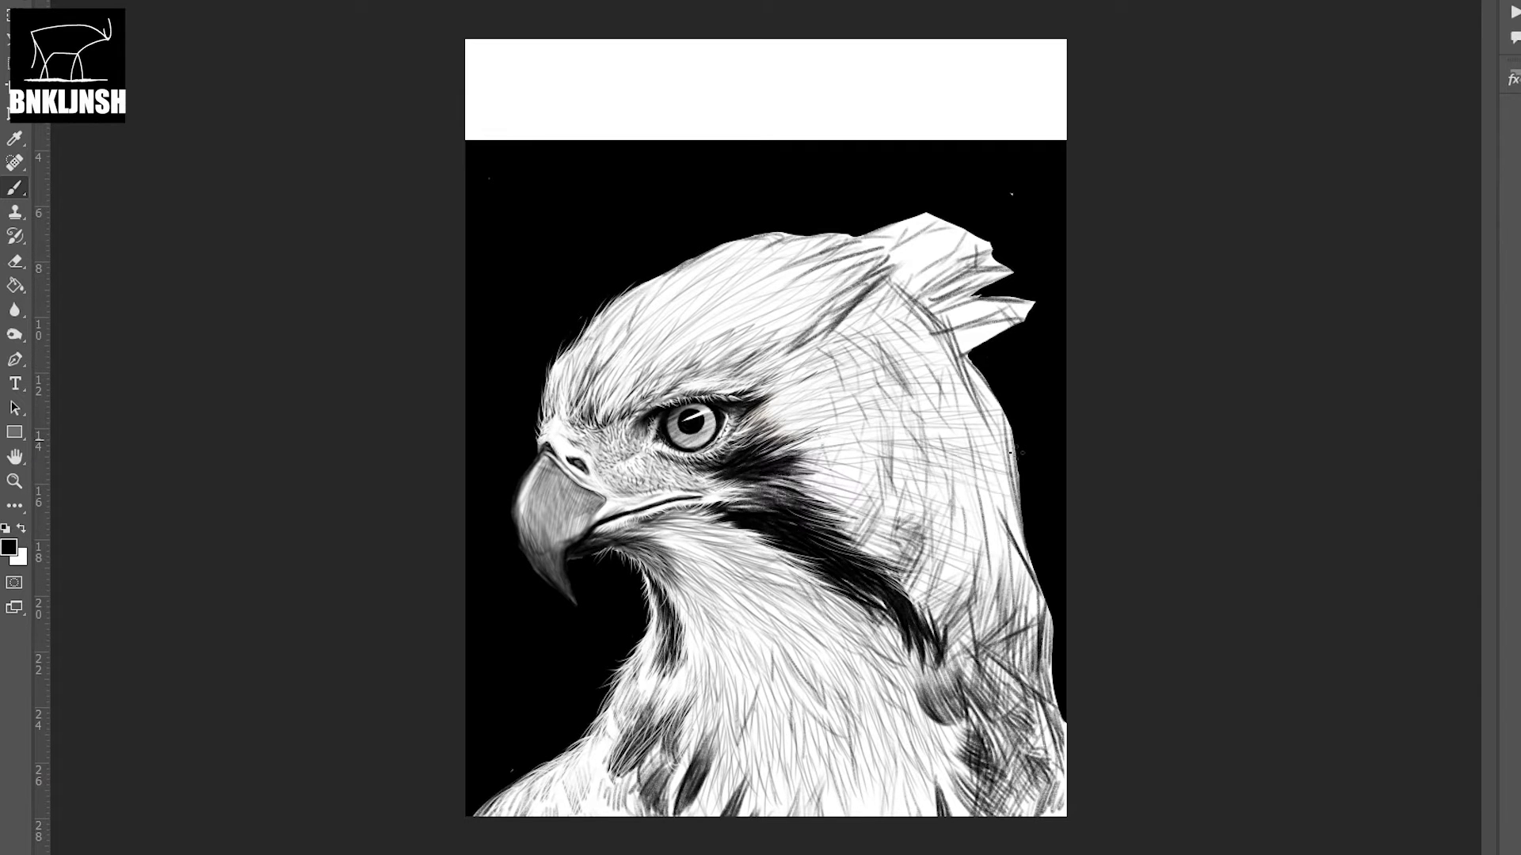
left_click_drag(911, 483, 1022, 674)
left_click_drag(853, 315, 689, 365)
left_click_drag(840, 245, 602, 388)
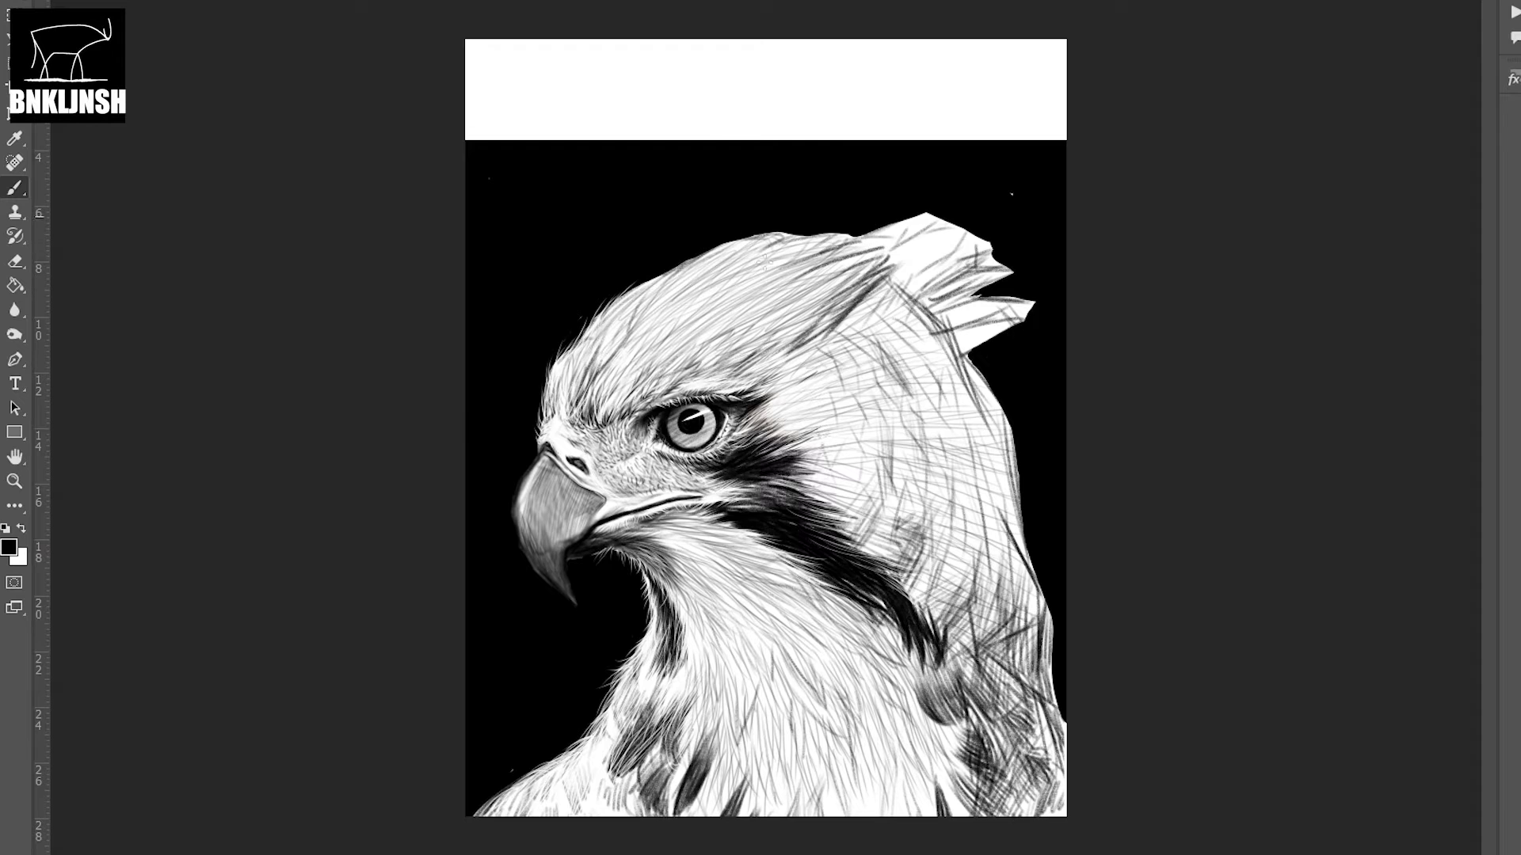
left_click_drag(982, 222, 832, 301)
left_click_drag(1022, 277, 832, 372)
left_click_drag(998, 238, 808, 356)
- Rework the top of the crest, darkening and softening its jagged tips
key("e")
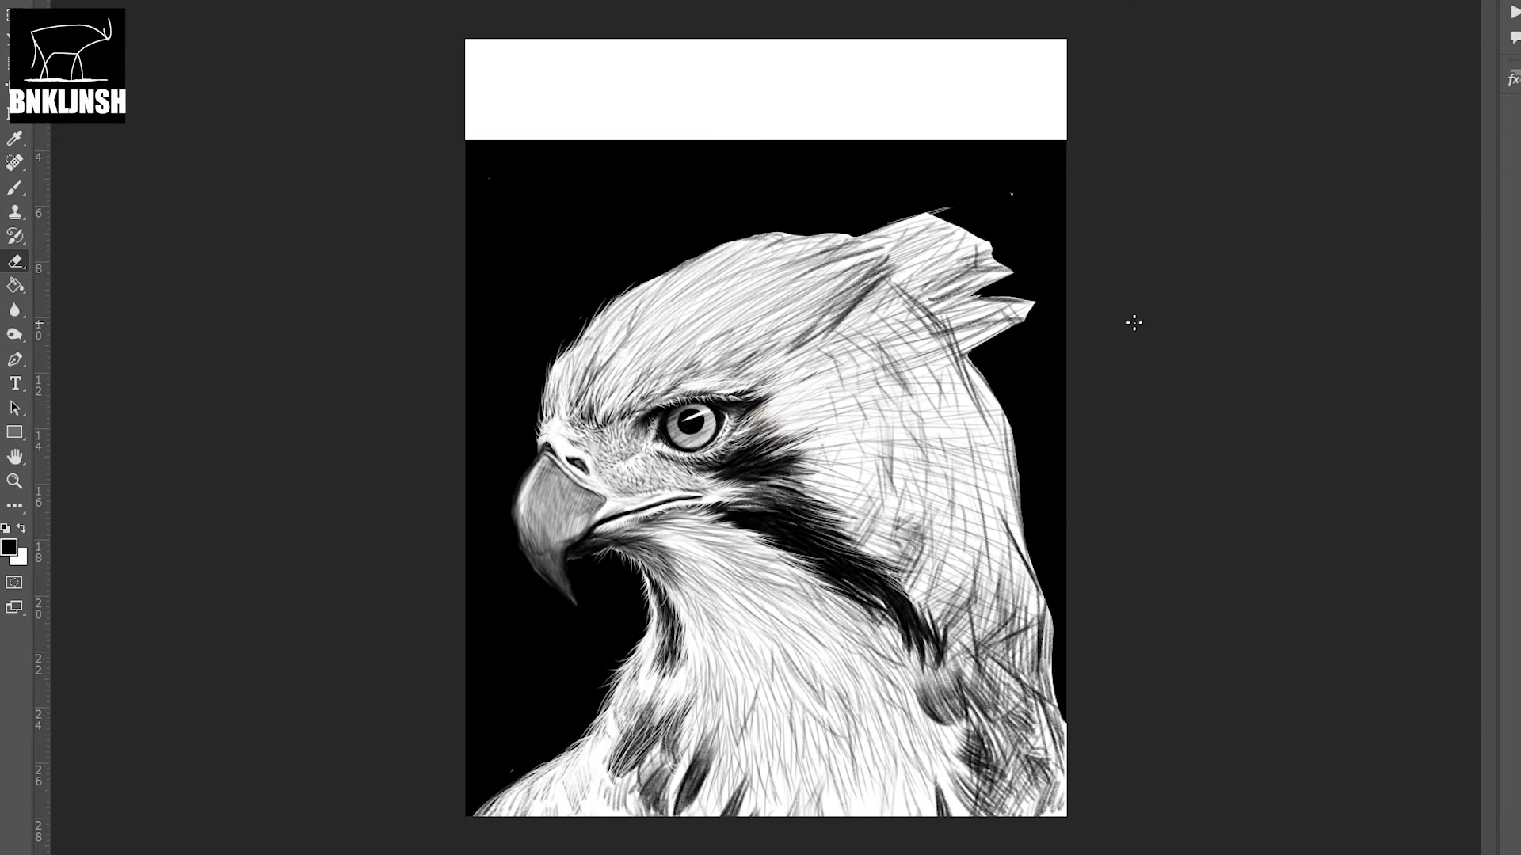
mouse_move(959, 202)
left_mouse_down()
mouse_move(856, 234)
mouse_move(903, 226)
mouse_move(816, 273)
mouse_move(931, 245)
left_mouse_up()
key("b")
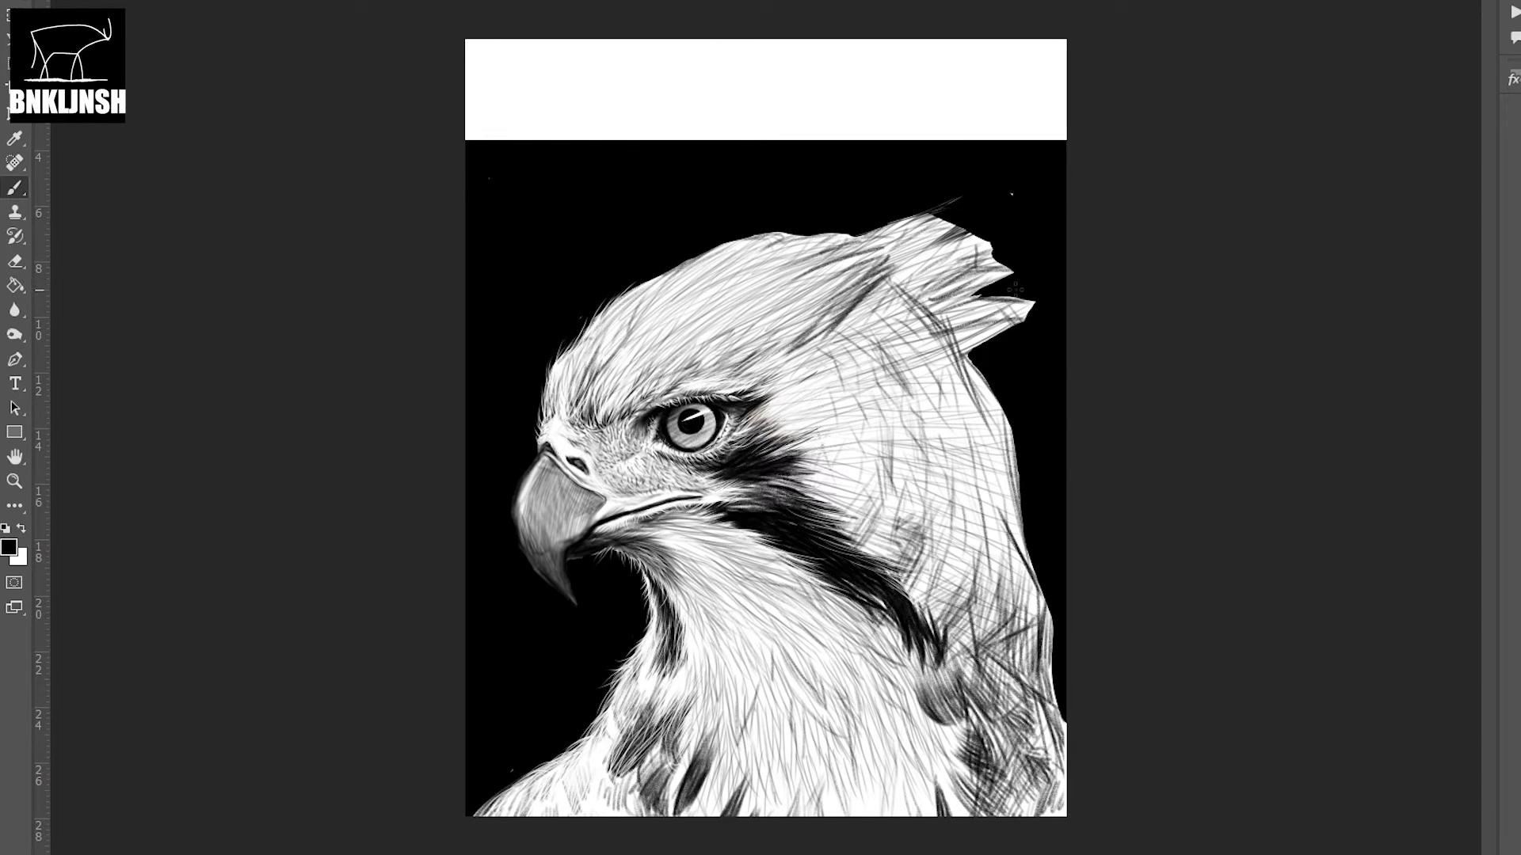
mouse_move(1030, 305)
left_mouse_down()
mouse_move(963, 301)
mouse_move(990, 301)
mouse_move(963, 234)
mouse_move(911, 202)
left_mouse_up()
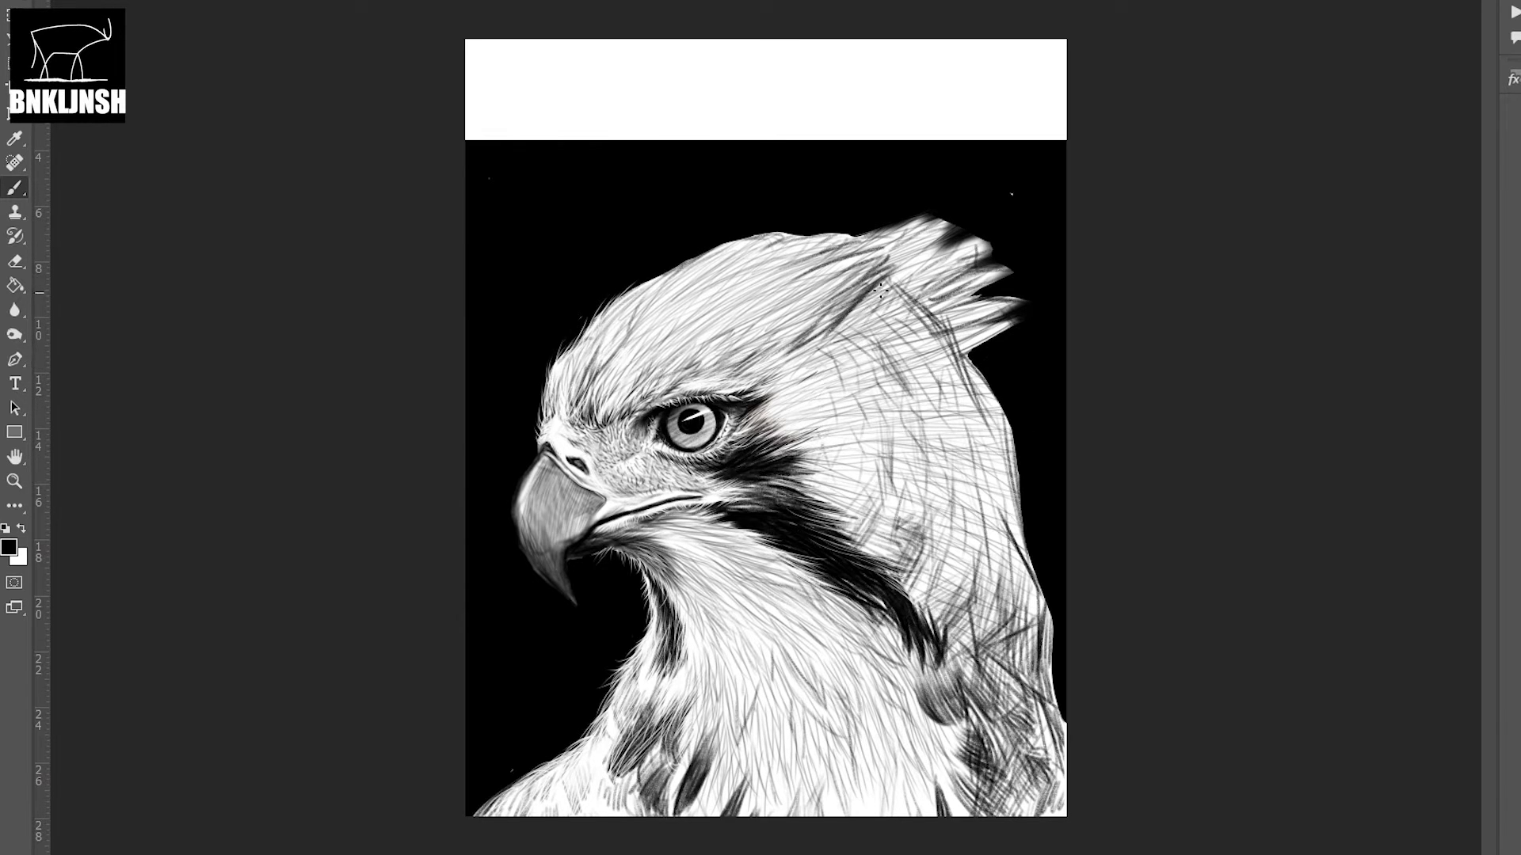
- Add dark strokes along the lower-right neck edge, then erase the excess back
left_click_drag(1046, 618, 1022, 792)
left_click_drag(1054, 665, 998, 808)
key("e")
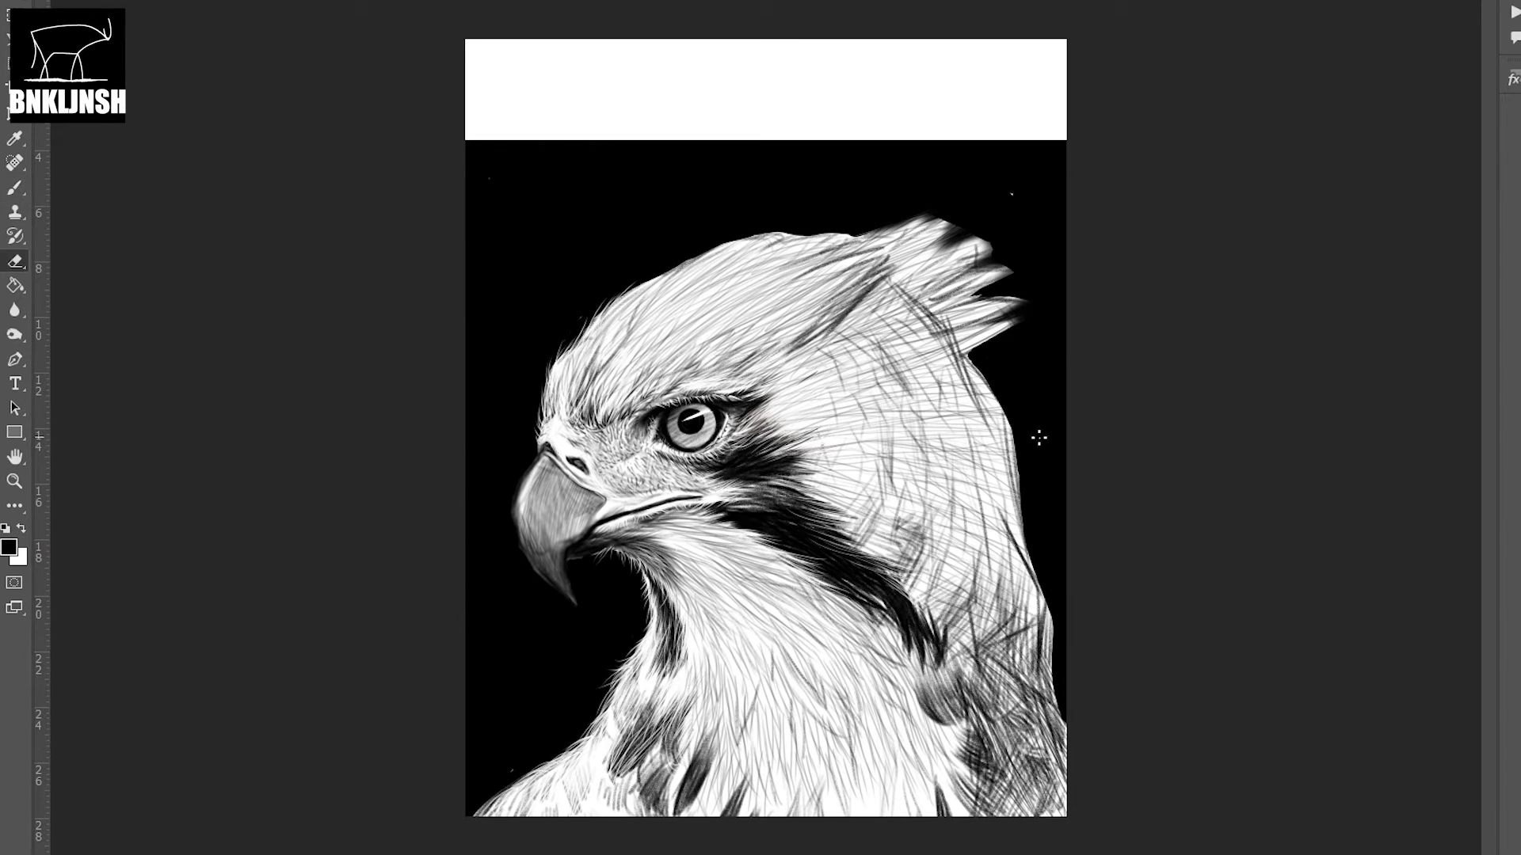
mouse_move(1010, 594)
left_mouse_down()
mouse_move(970, 638)
mouse_move(998, 634)
mouse_move(974, 760)
left_mouse_up()
left_click_drag(1050, 559, 1057, 732)
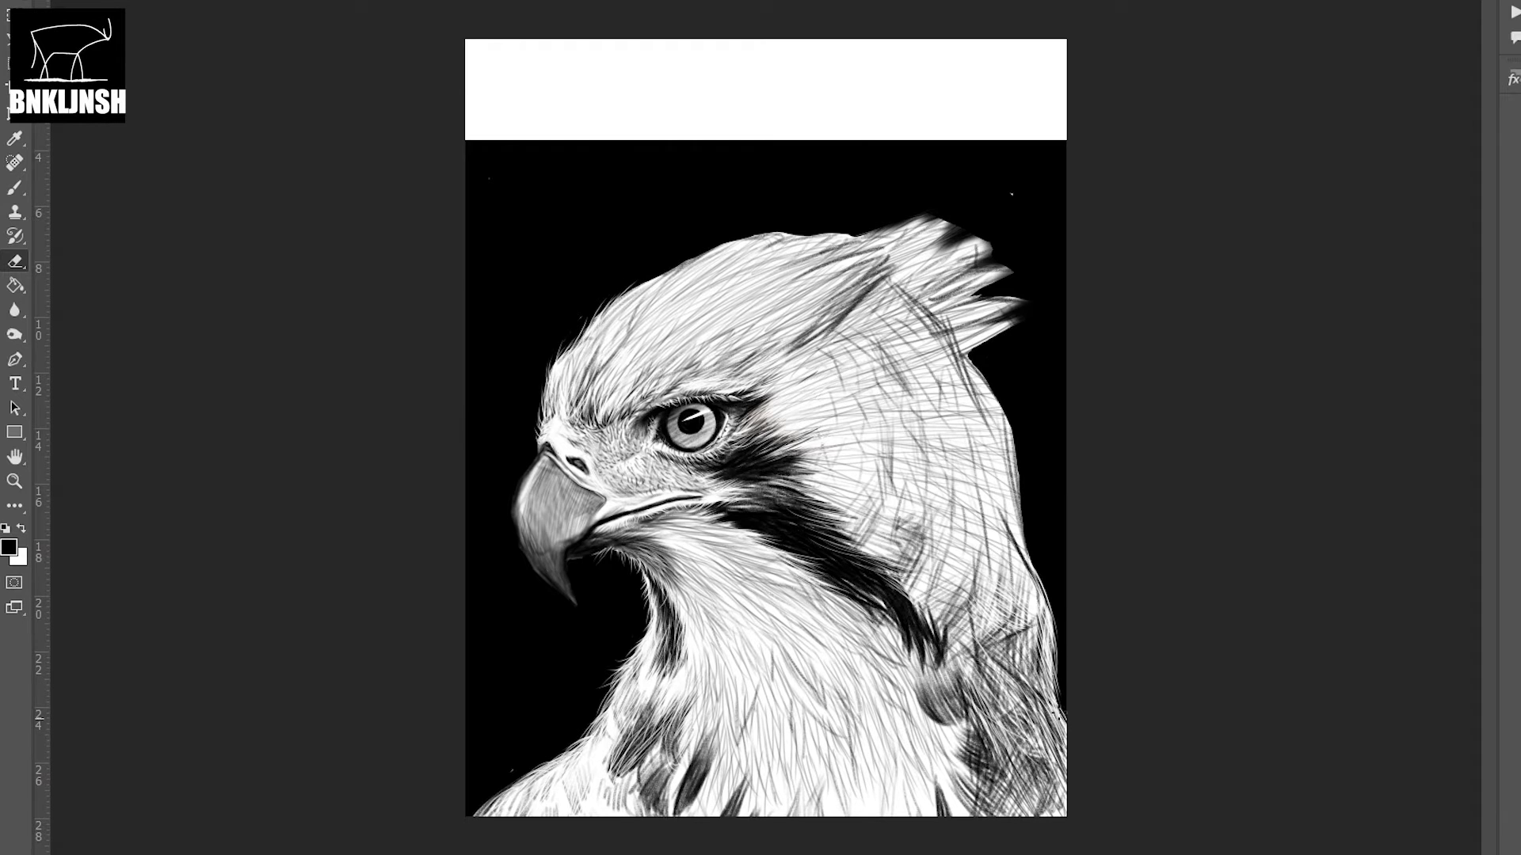
left_click_drag(1022, 666, 974, 784)
left_click_drag(998, 689, 967, 812)
left_click_drag(1054, 633, 966, 800)
left_click_drag(1022, 602, 1048, 701)
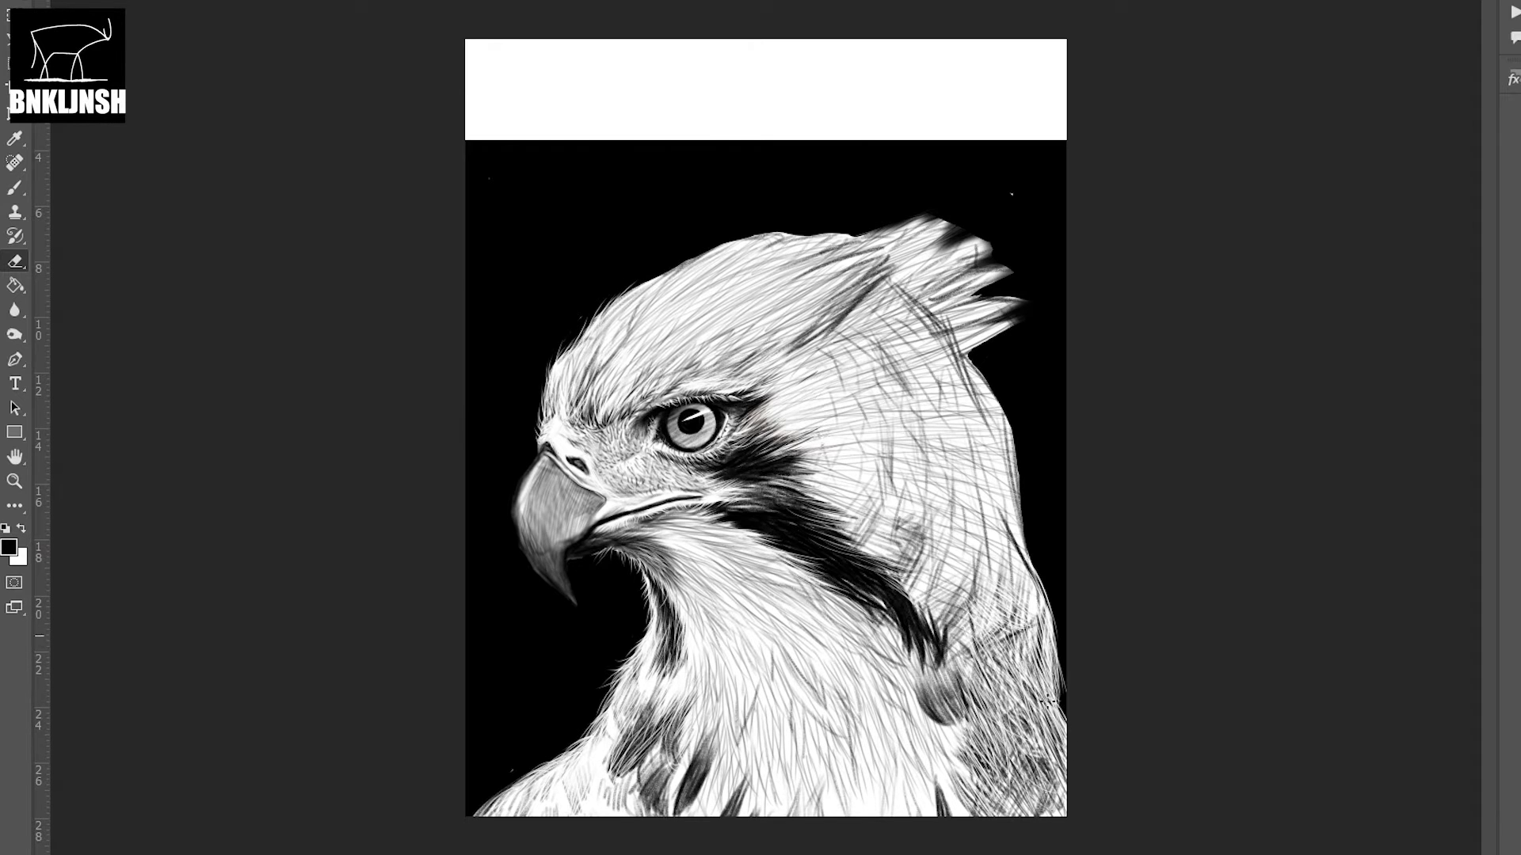
- Lighten the dark strokes along the upper-right head edge
left_click_drag(1006, 507, 1046, 602)
left_click_drag(986, 384, 1030, 554)
left_click_drag(966, 353, 1010, 435)
- Lighten more dark hatching on the upper head and right head edge
mouse_move(927, 317)
left_mouse_down()
mouse_move(970, 384)
mouse_move(871, 284)
mouse_move(784, 356)
mouse_move(955, 400)
mouse_move(974, 420)
left_mouse_up()
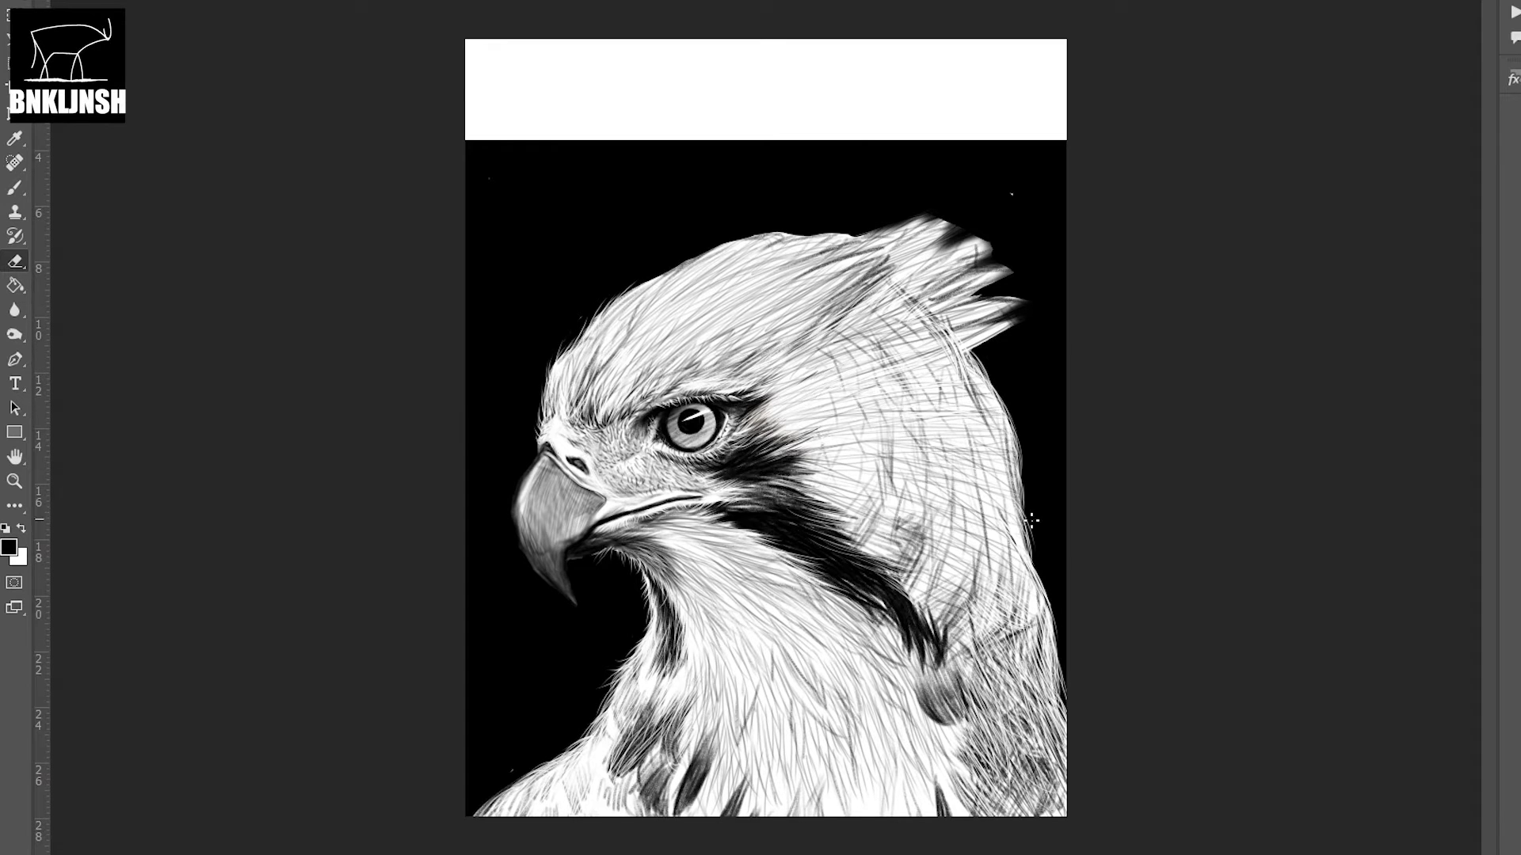
left_click_drag(982, 354, 903, 293)
mouse_move(995, 455)
left_mouse_down()
mouse_move(1021, 509)
mouse_move(848, 566)
mouse_move(919, 547)
left_mouse_up()
- Reshape the spiky crest tips and add thin dark strokes down the right head and neck
key("b")
mouse_move(998, 309)
left_mouse_down()
mouse_move(875, 384)
mouse_move(1007, 243)
mouse_move(927, 269)
mouse_move(895, 222)
left_mouse_up()
left_click_drag(950, 273, 1037, 312)
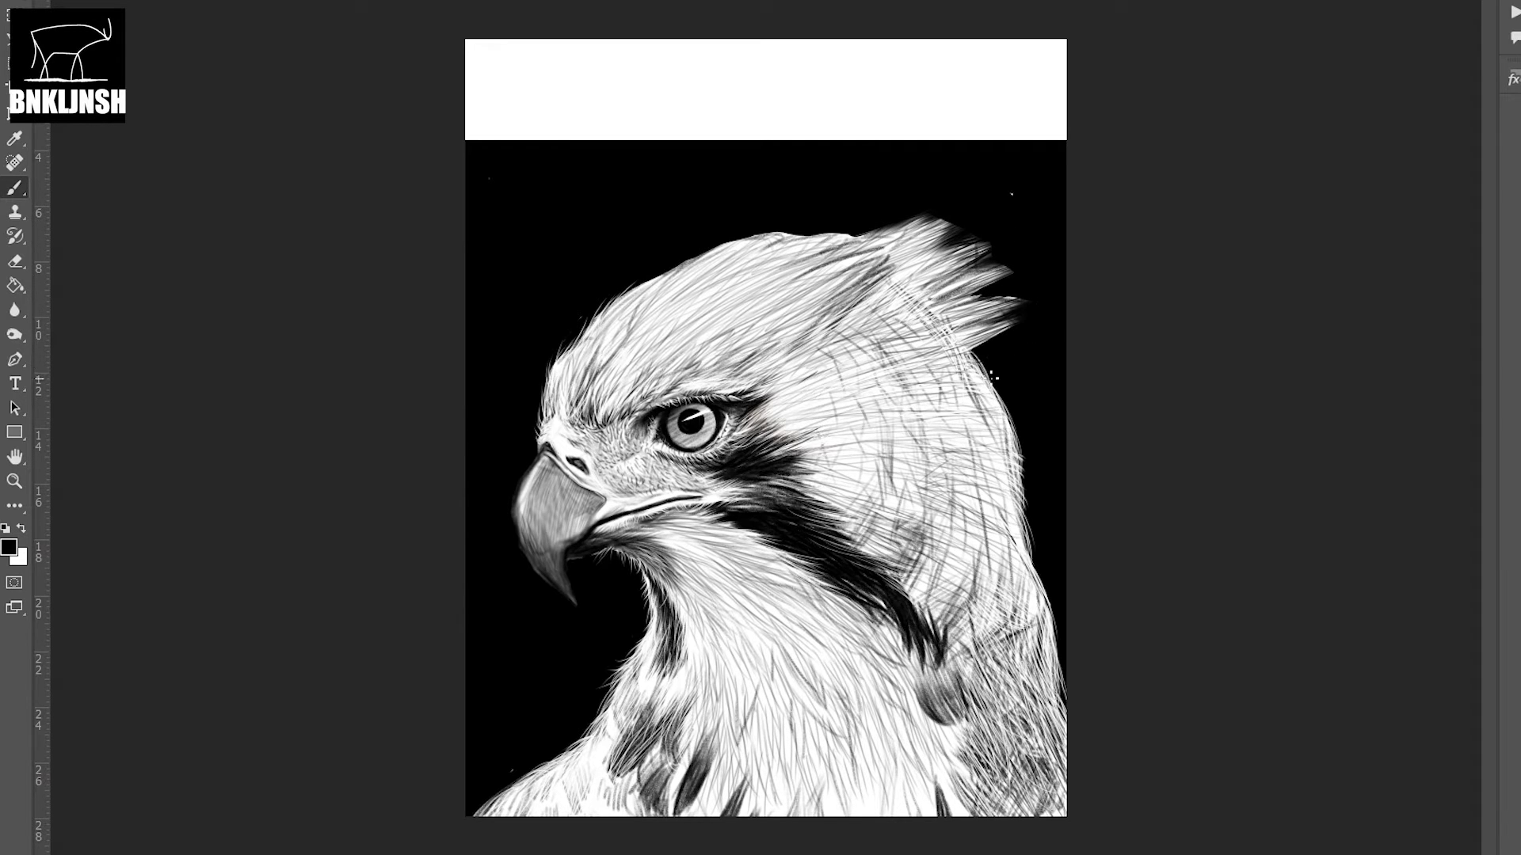
left_click_drag(991, 377, 1018, 499)
mouse_move(990, 572)
left_mouse_down()
mouse_move(950, 602)
mouse_move(976, 578)
left_mouse_up()
left_click_drag(951, 602, 973, 562)
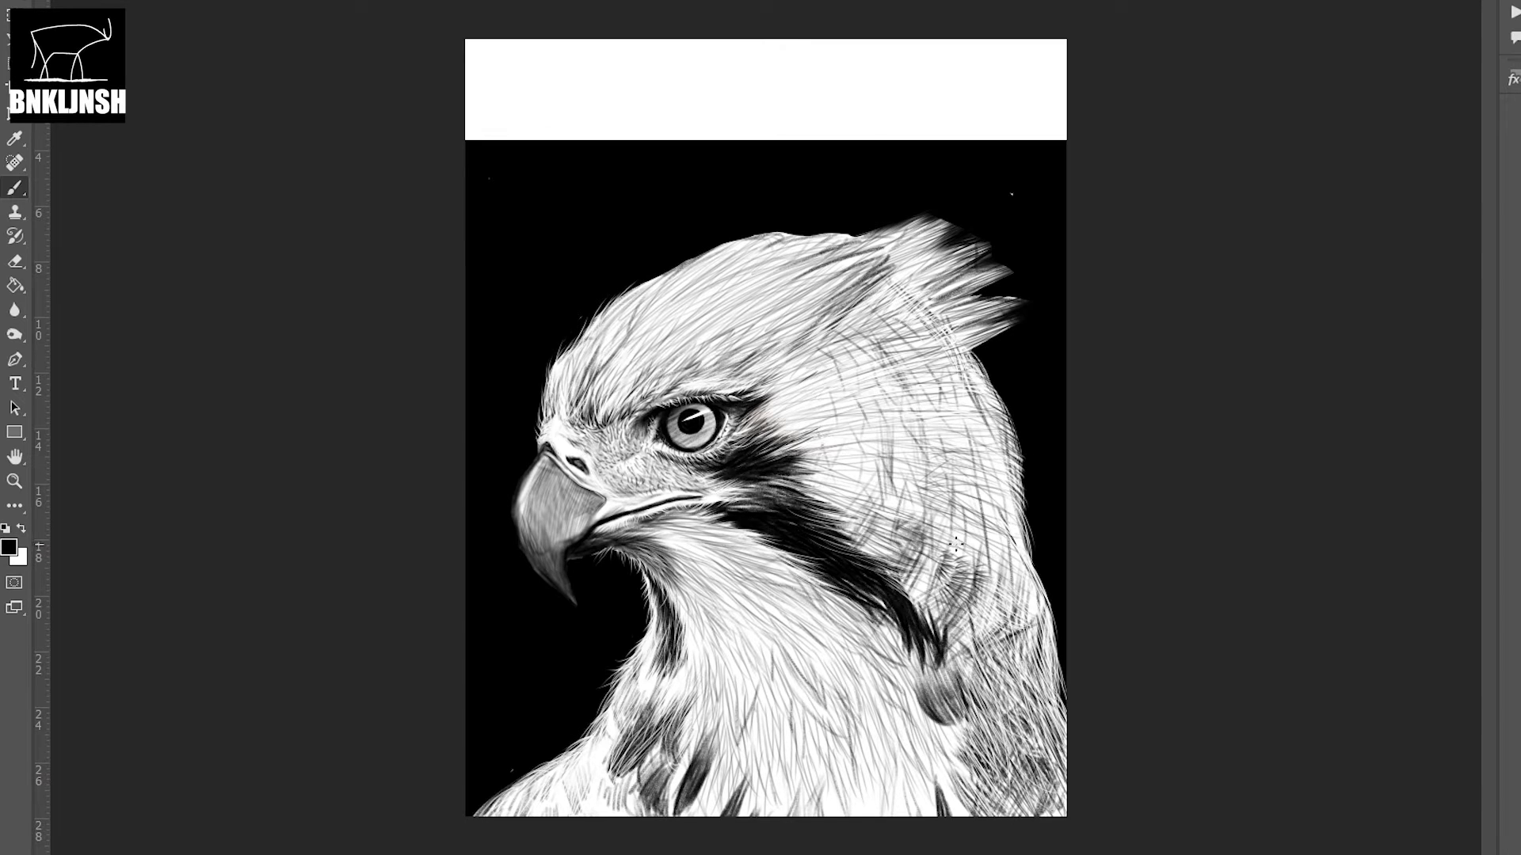
- Erase a few stray dark strokes on the neck
key("e")
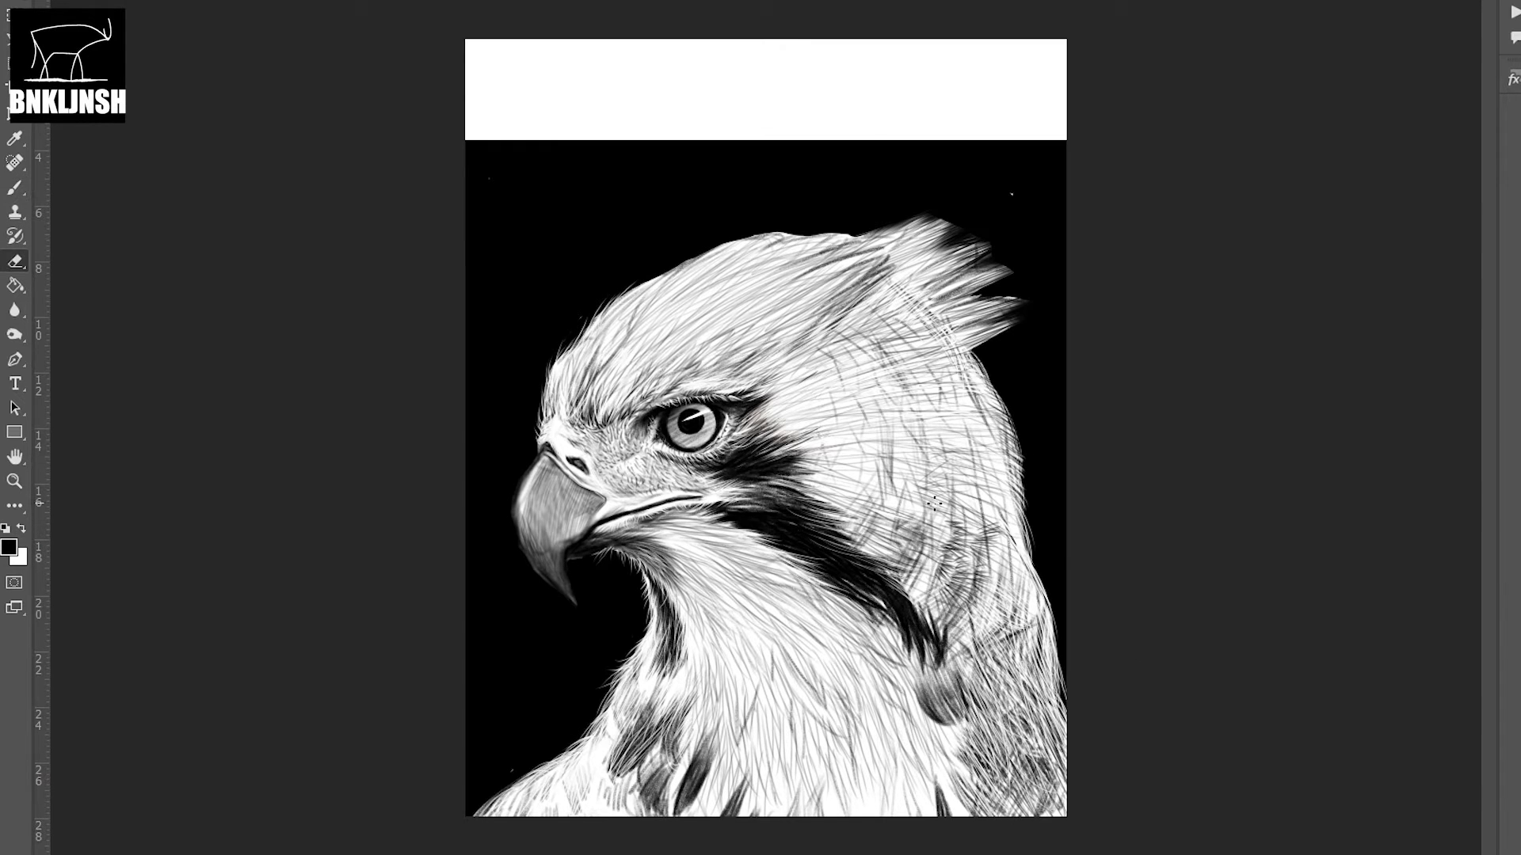
mouse_move(957, 559)
left_mouse_down()
mouse_move(963, 526)
mouse_move(930, 592)
left_mouse_up()
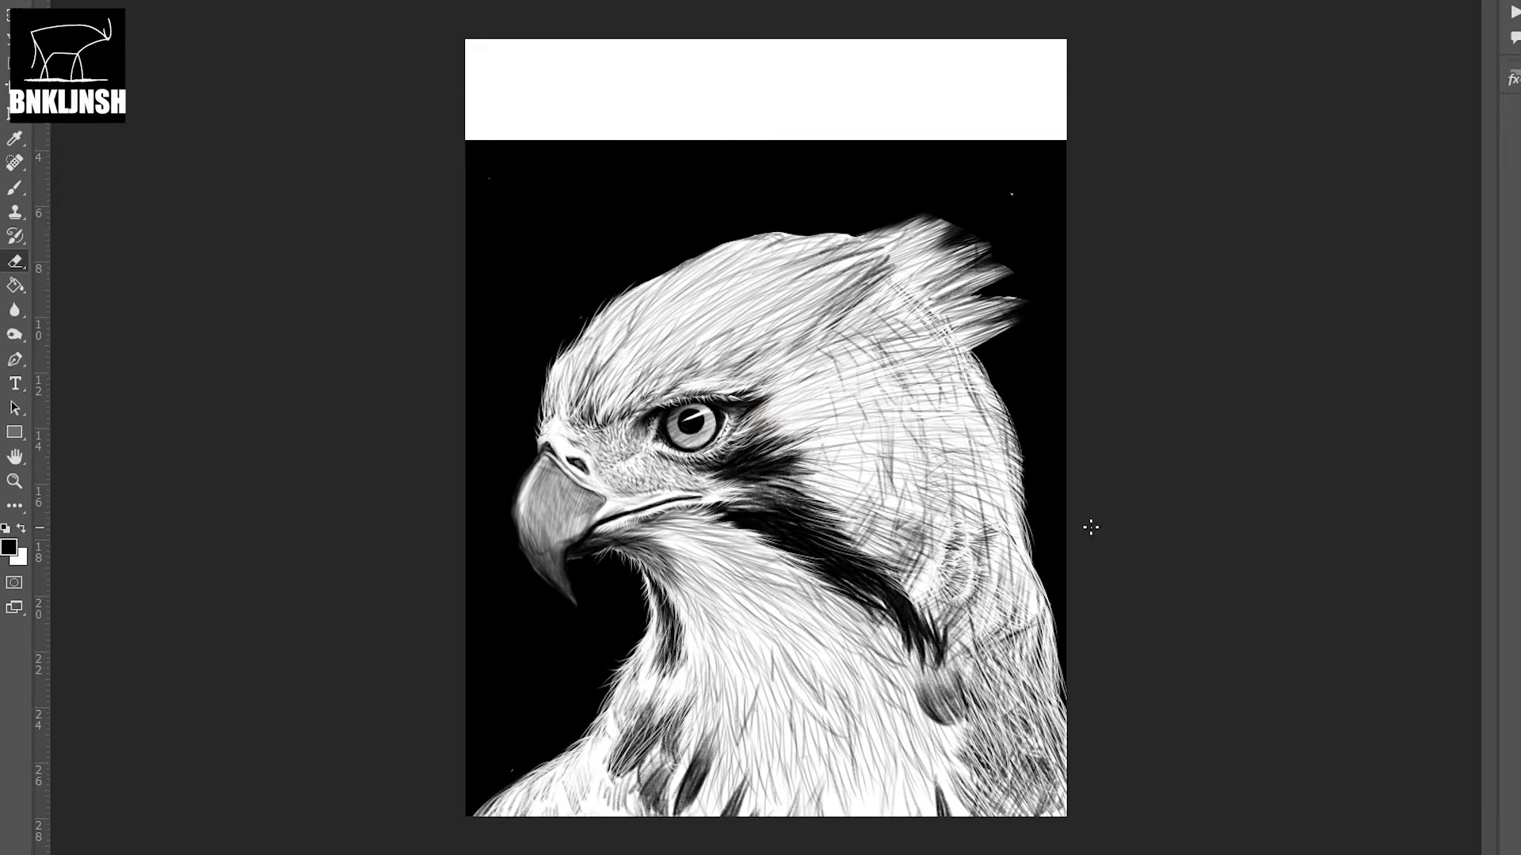
key("b")
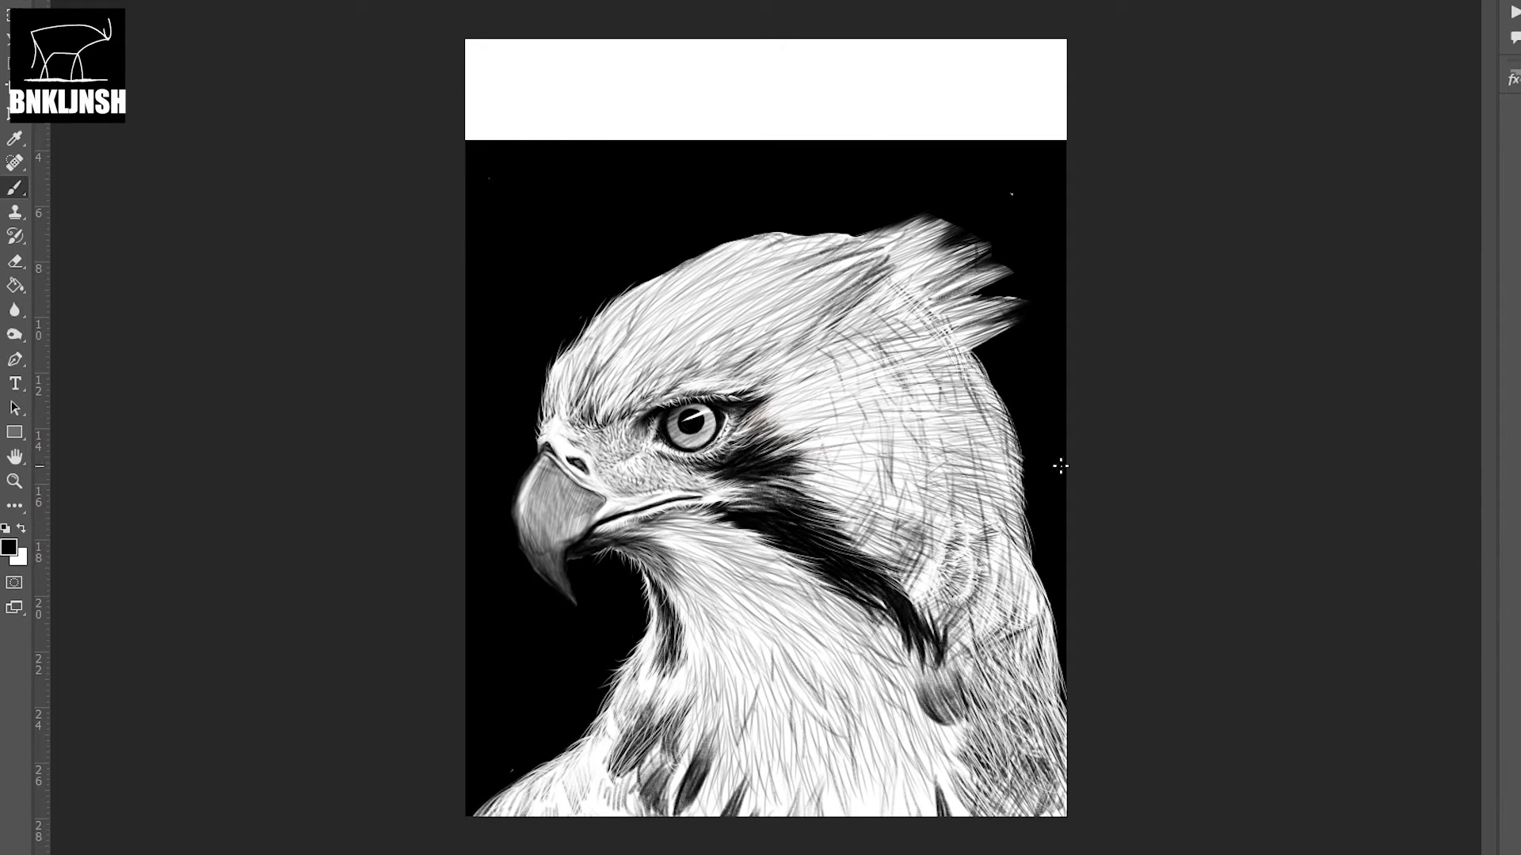
- Hatch dark strokes across the neck and head, lightening some near the neck
left_click_drag(943, 497, 1006, 527)
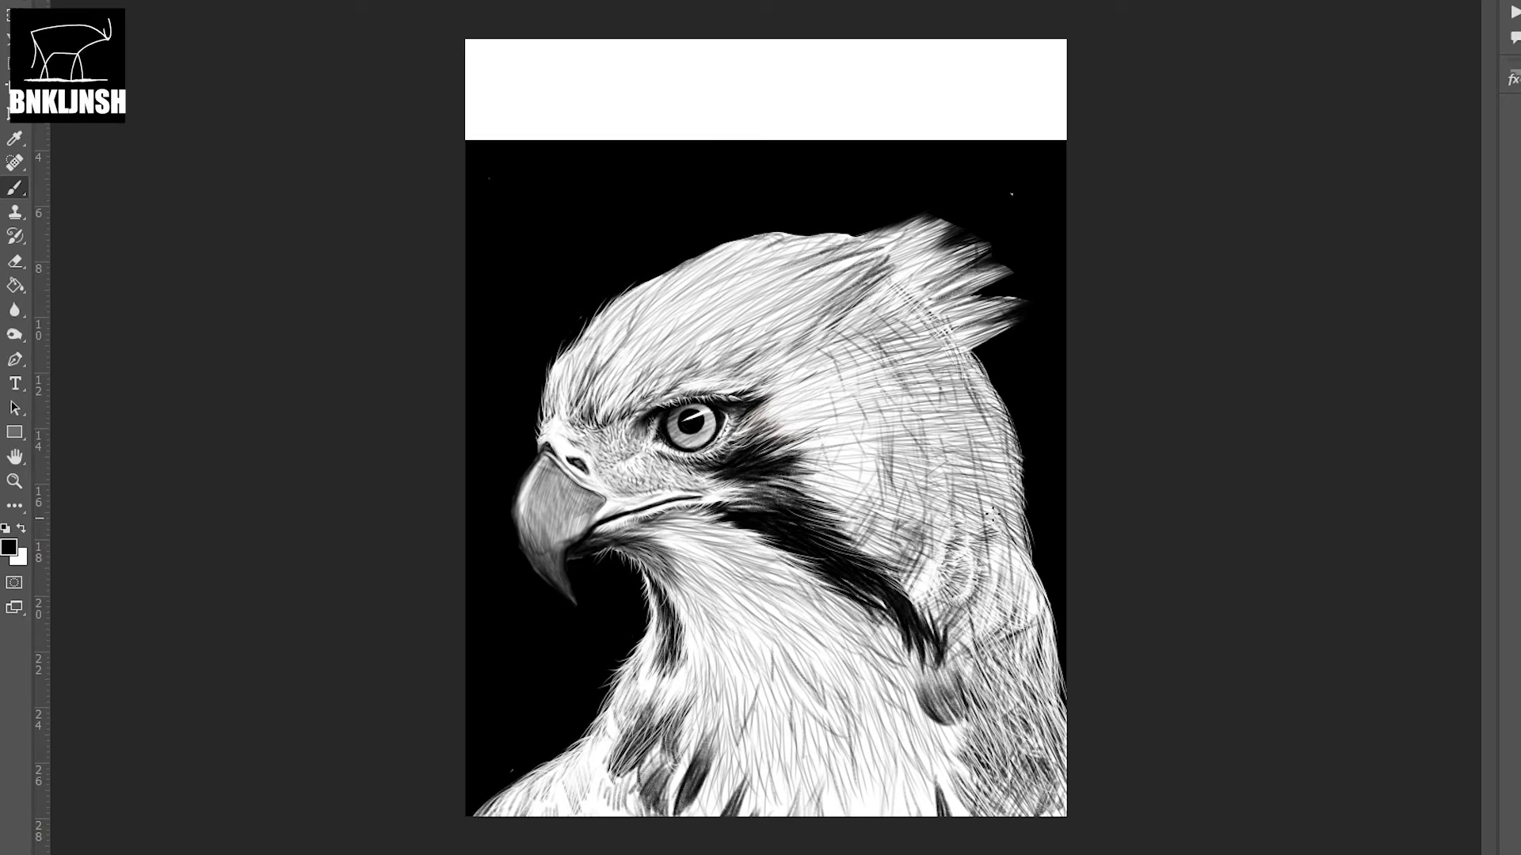
mouse_move(994, 467)
left_mouse_down()
mouse_move(1014, 563)
mouse_move(911, 590)
left_mouse_up()
left_click_drag(967, 507, 911, 530)
left_click_drag(921, 388, 784, 444)
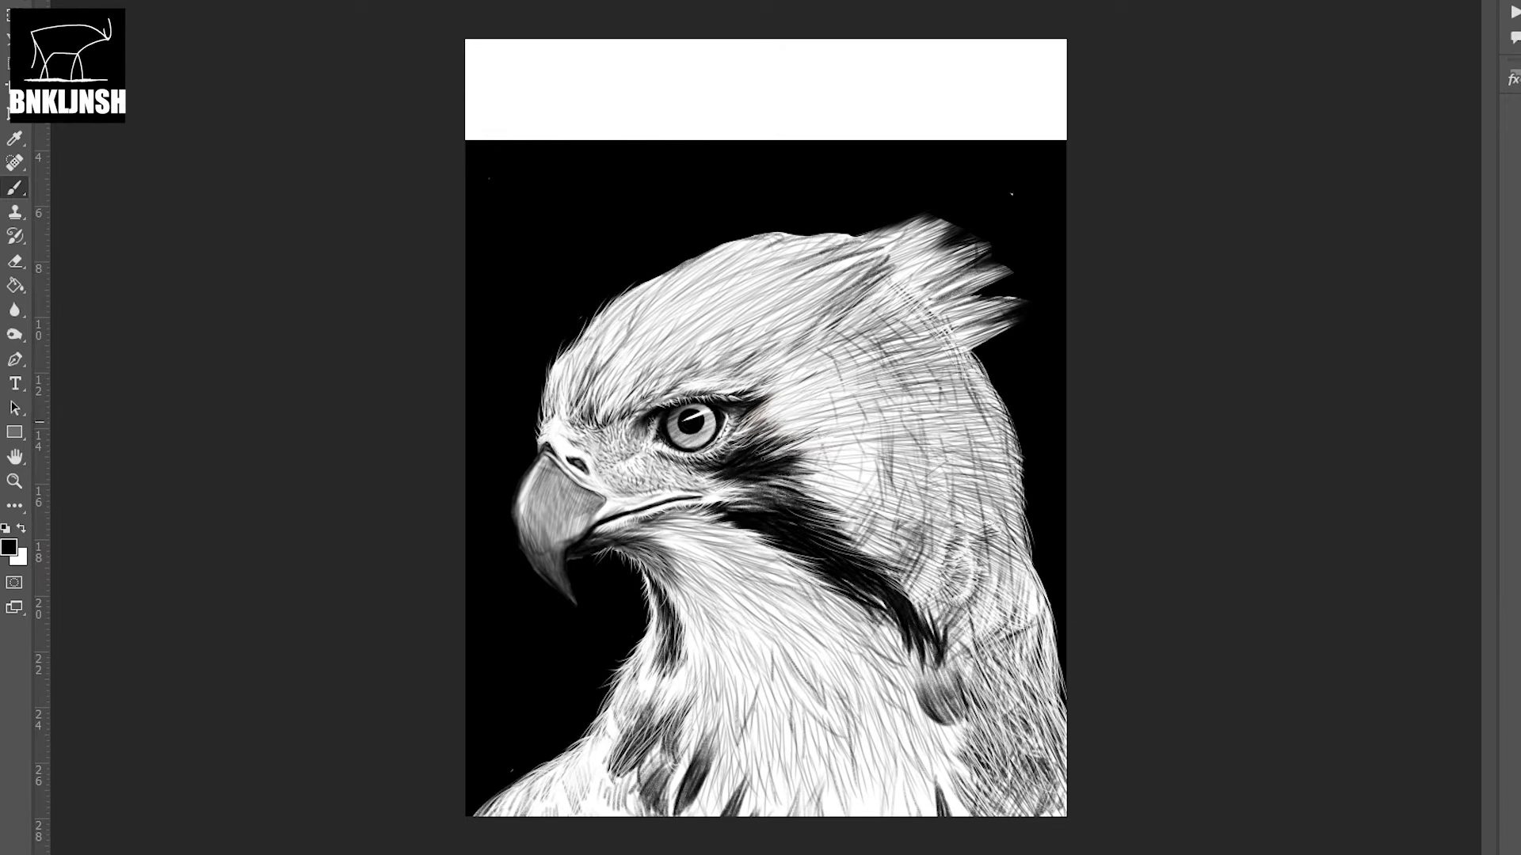
left_click_drag(926, 432, 800, 479)
key("e")
left_click_drag(961, 431, 990, 469)
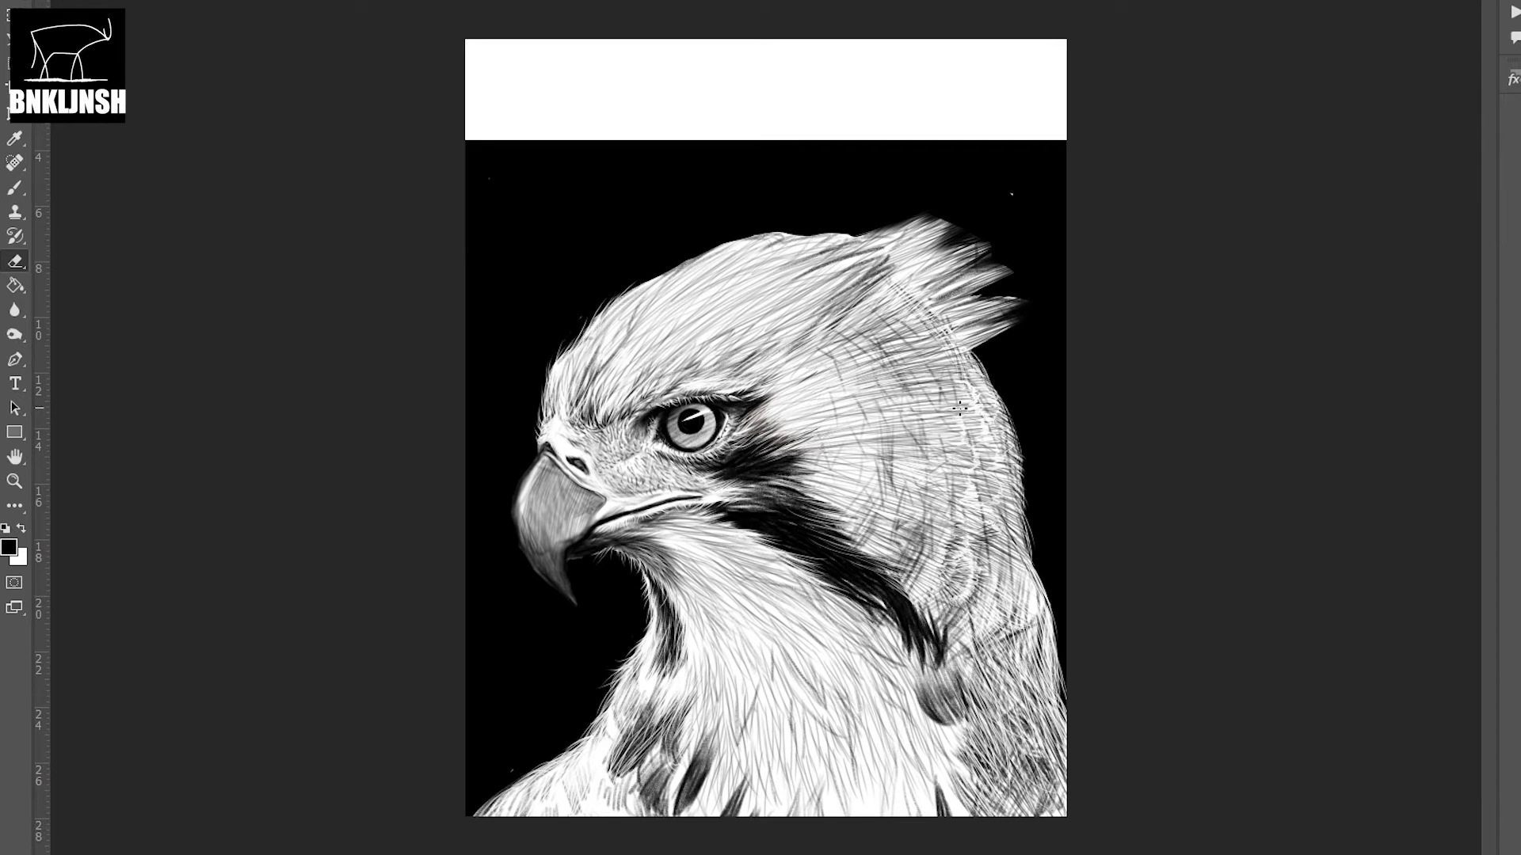
- Erase light feather texture into the dark strokes on the back of the head and neck
left_click_drag(937, 385, 921, 373)
mouse_move(918, 495)
left_mouse_down()
mouse_move(974, 594)
mouse_move(978, 523)
left_mouse_up()
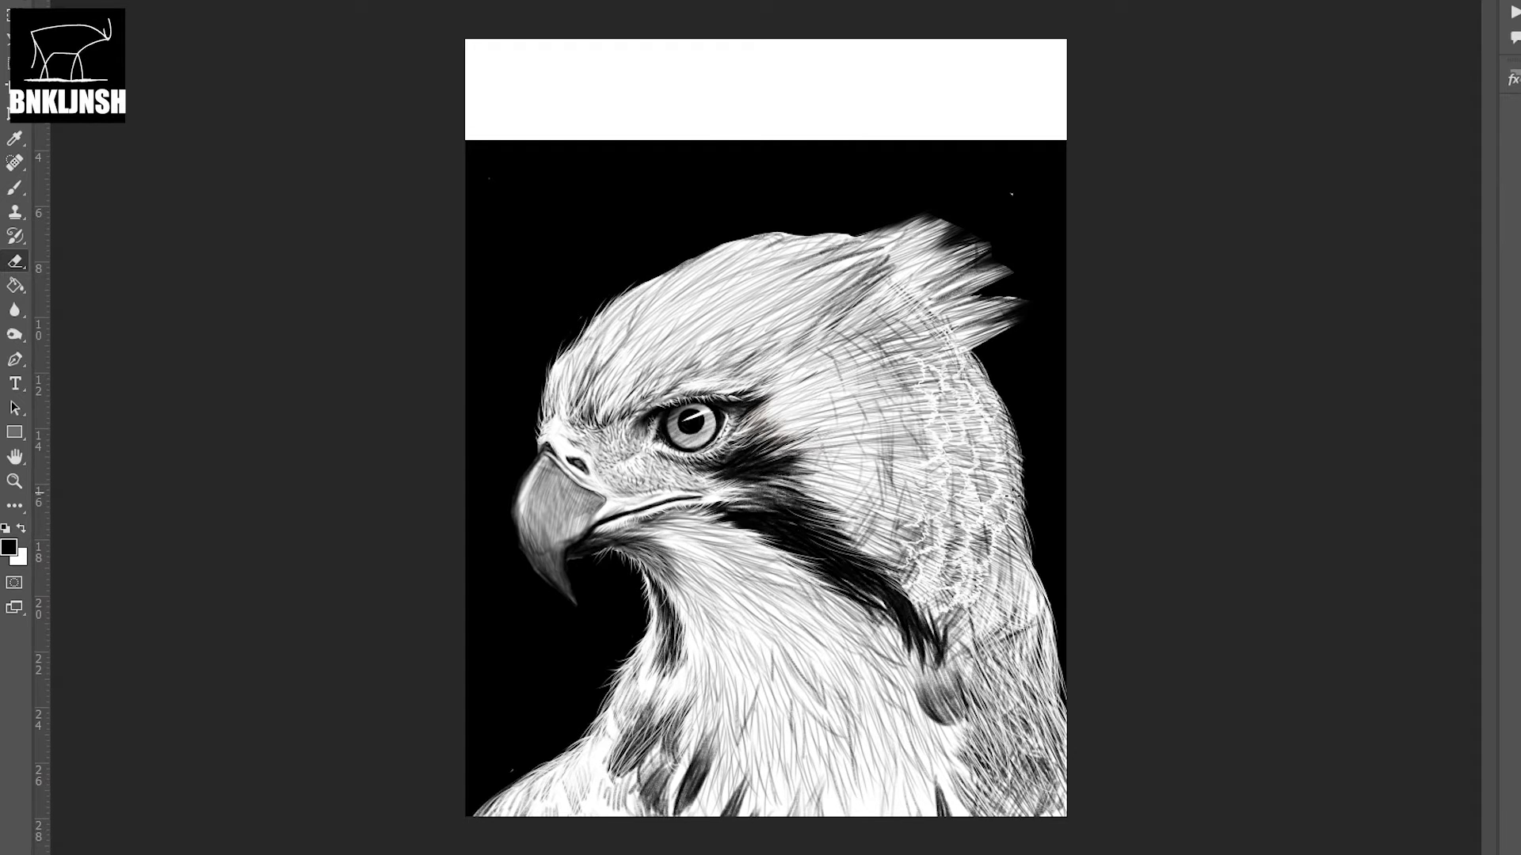
left_click_drag(990, 606, 1008, 546)
mouse_move(923, 437)
left_mouse_down()
mouse_move(895, 364)
mouse_move(911, 456)
mouse_move(885, 548)
left_mouse_up()
mouse_move(911, 456)
left_mouse_down()
mouse_move(843, 554)
mouse_move(901, 507)
mouse_move(911, 618)
mouse_move(864, 634)
mouse_move(927, 681)
mouse_move(960, 600)
left_mouse_up()
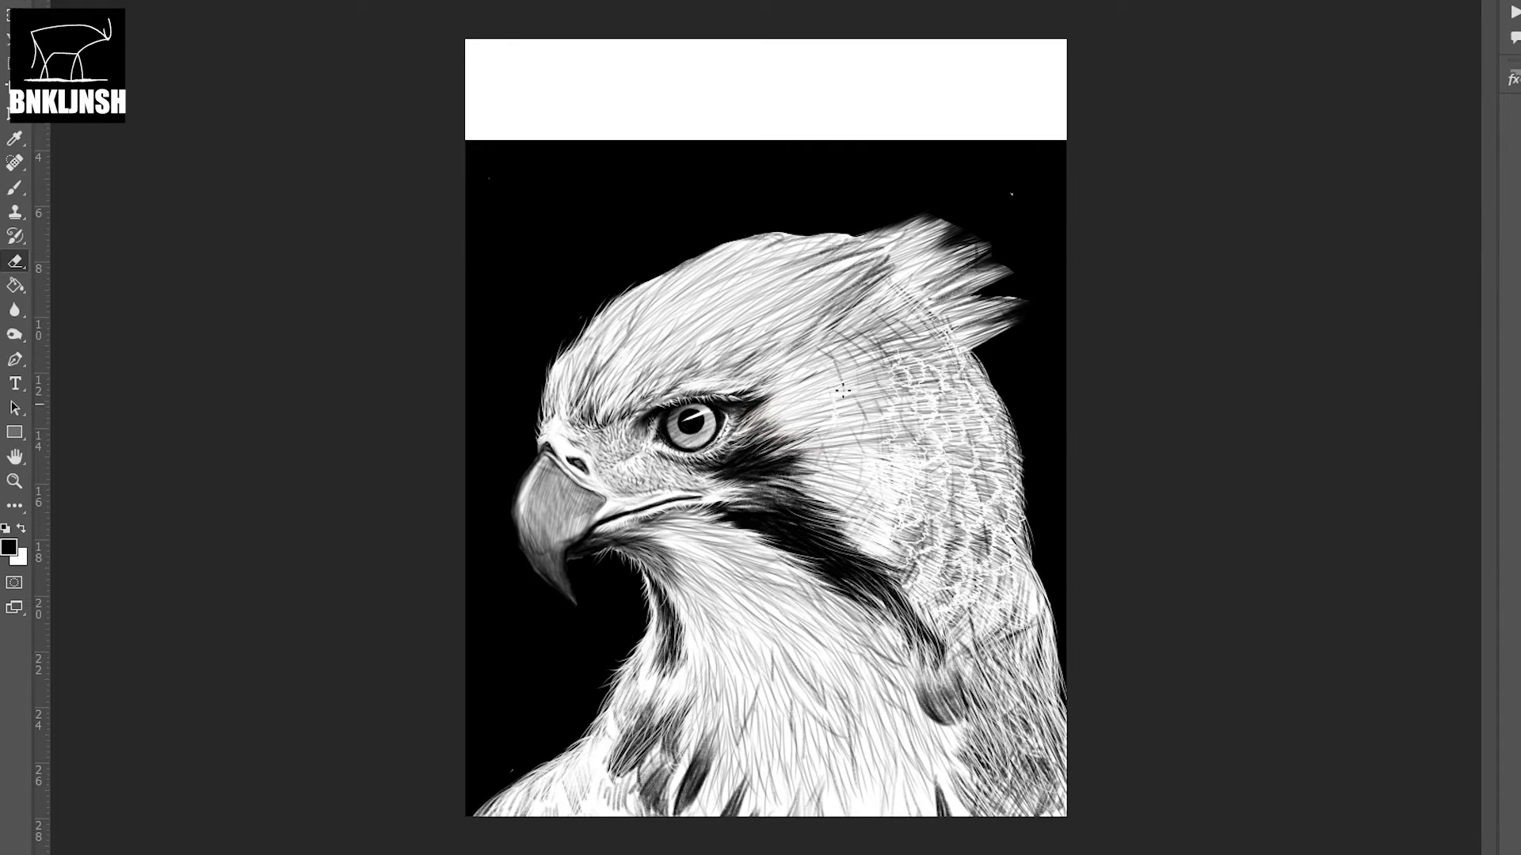
mouse_move(836, 364)
left_mouse_down()
mouse_move(858, 404)
mouse_move(891, 403)
mouse_move(840, 333)
mouse_move(816, 364)
left_mouse_up()
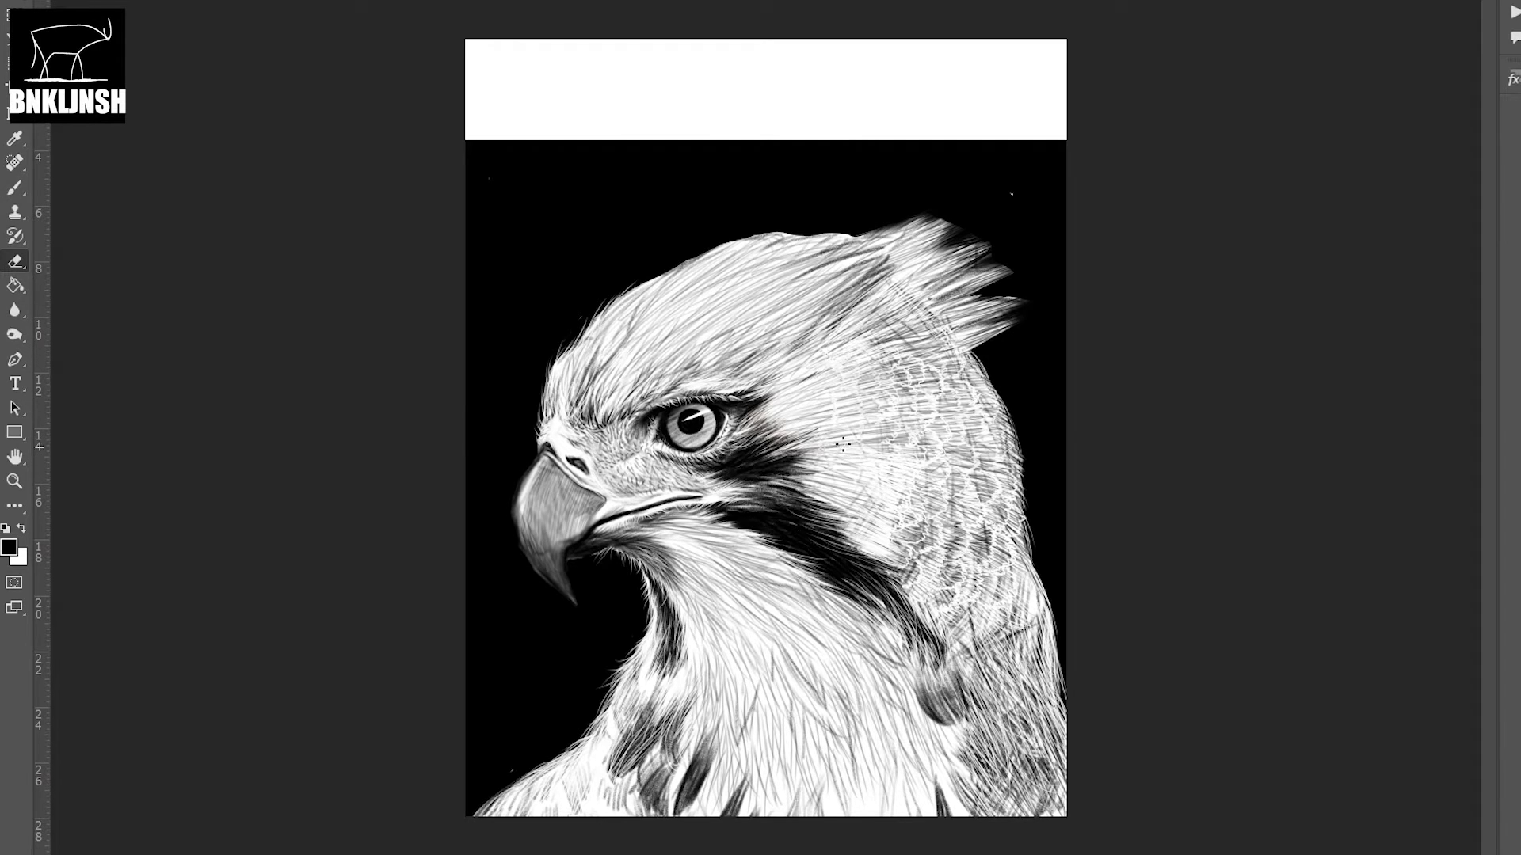
left_click_drag(846, 493, 875, 531)
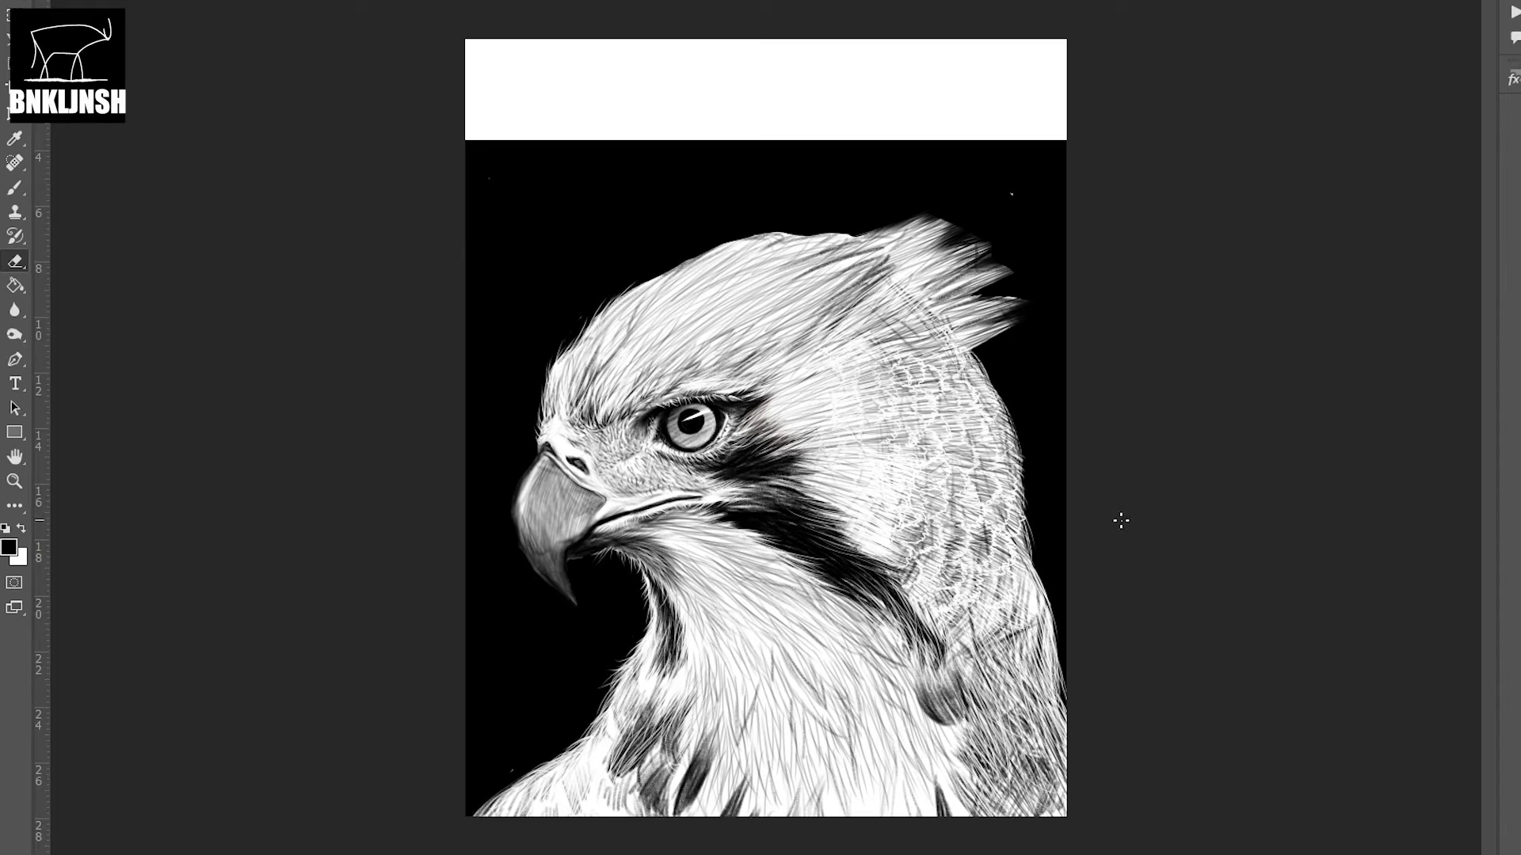
- Darken the crest feathers and the dark patch on the neck
key("b")
mouse_move(998, 341)
left_mouse_down()
mouse_move(970, 283)
mouse_move(915, 234)
mouse_move(926, 212)
mouse_move(784, 240)
left_mouse_up()
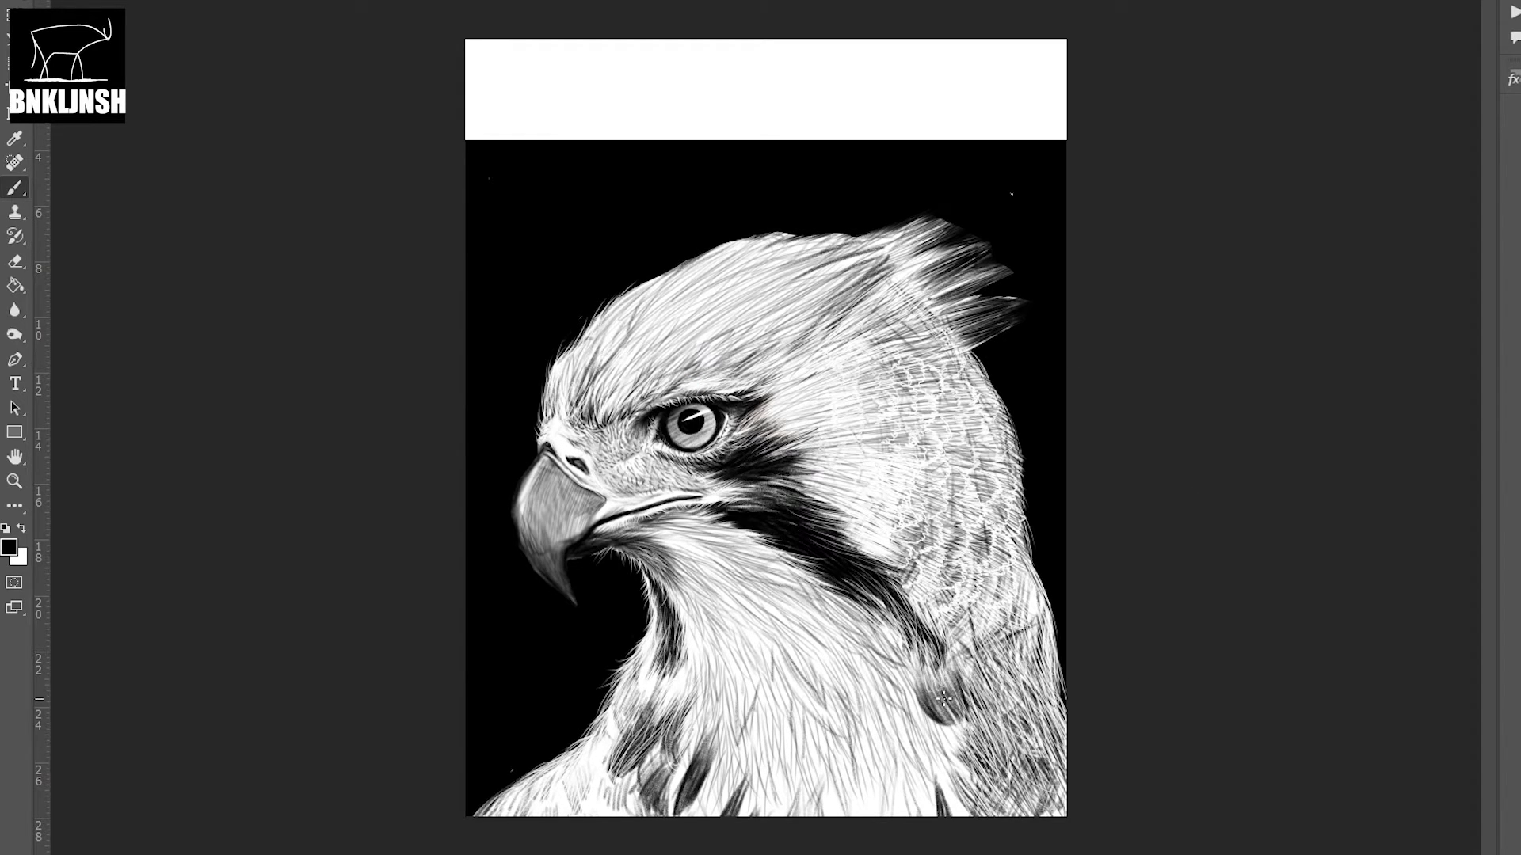
mouse_move(944, 698)
left_mouse_down()
mouse_move(950, 682)
mouse_move(954, 720)
mouse_move(956, 699)
left_mouse_up()
- Shade the lower-right neck feathers with dark strokes
key("e")
key("b")
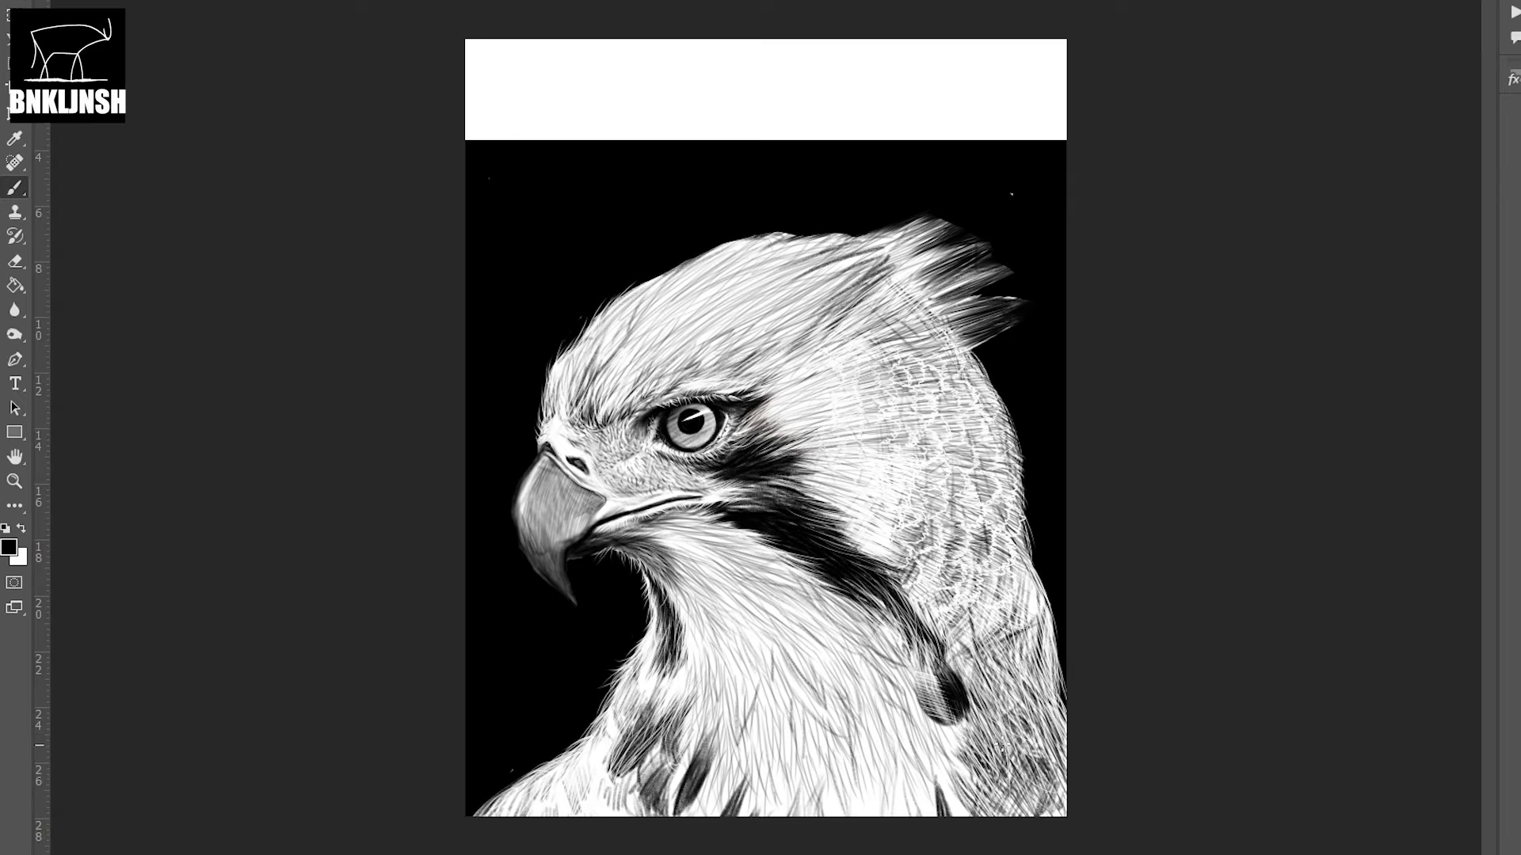
mouse_move(1000, 747)
left_mouse_down()
mouse_move(1014, 788)
mouse_move(1021, 748)
mouse_move(1026, 808)
mouse_move(1010, 772)
mouse_move(1027, 820)
mouse_move(998, 728)
mouse_move(1038, 788)
left_mouse_up()
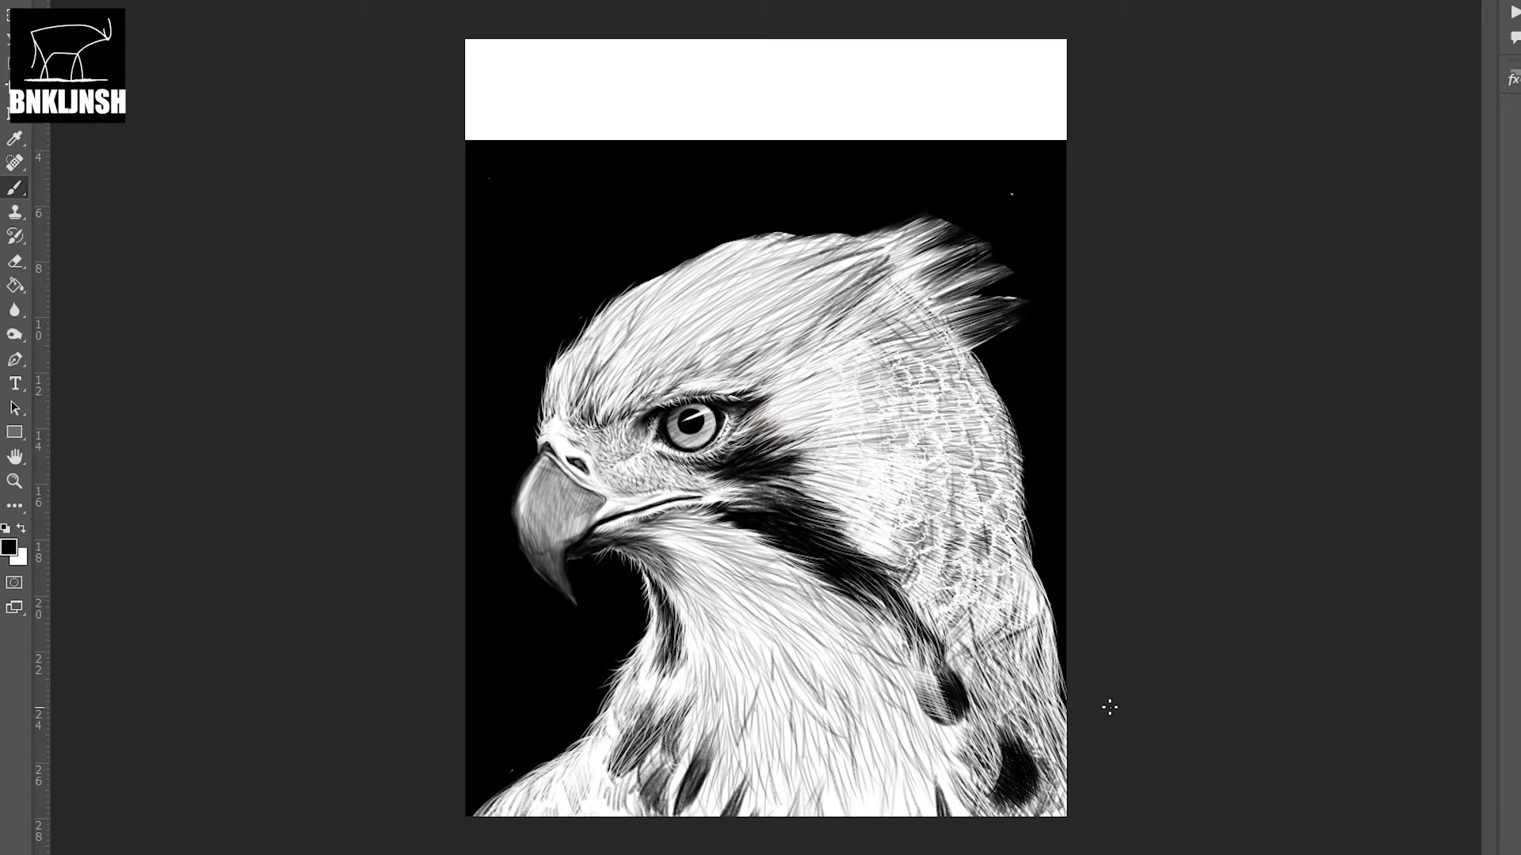
mouse_move(1057, 697)
left_mouse_down()
mouse_move(1006, 772)
mouse_move(1069, 816)
mouse_move(1046, 816)
left_mouse_up()
left_click_drag(1046, 629, 1006, 693)
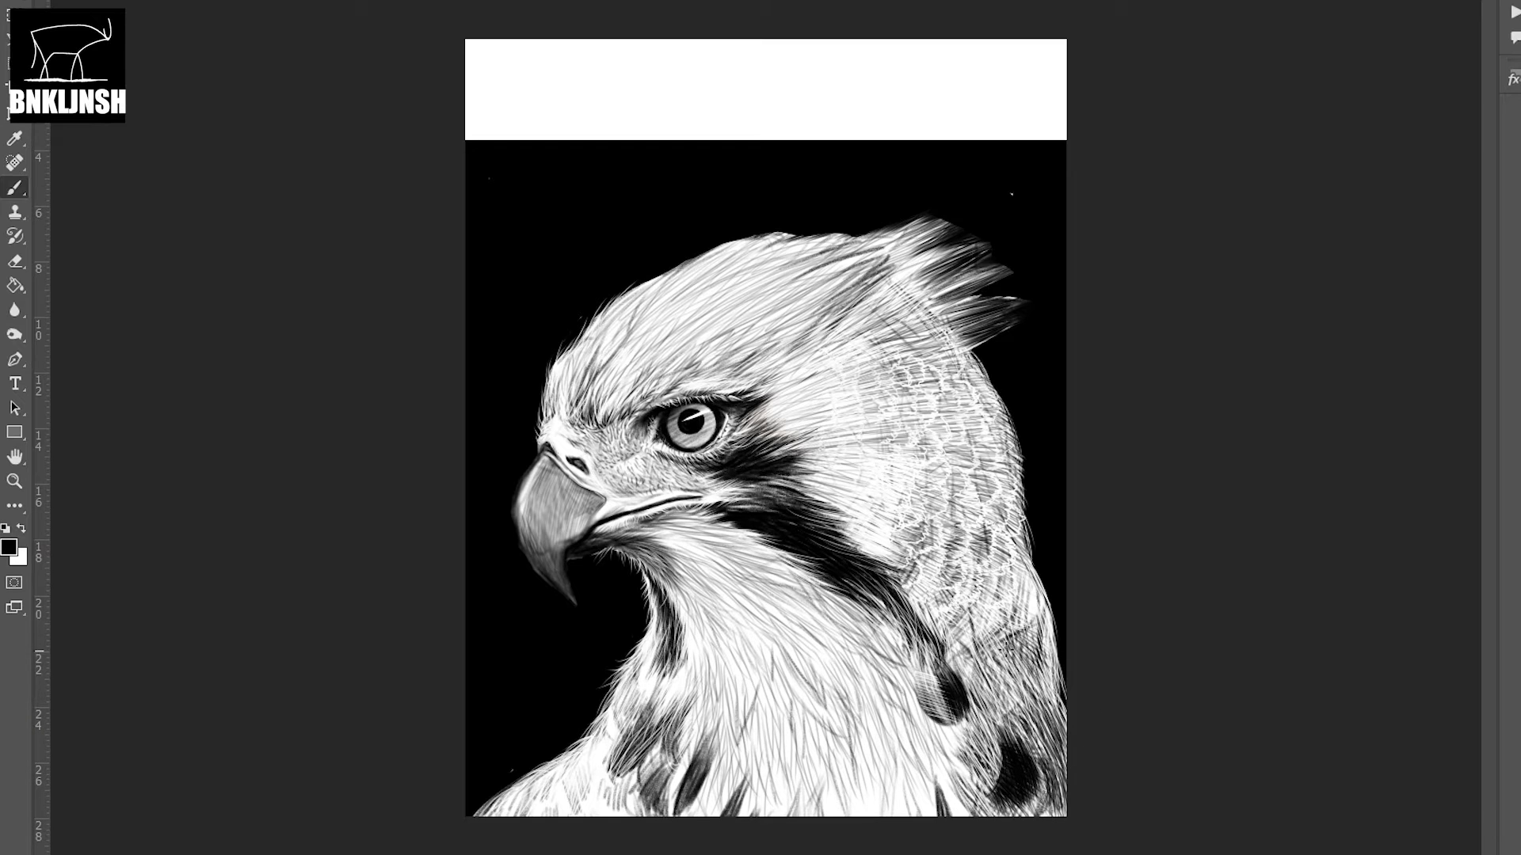
- Erase highlights back into the dark right-neck feathers
key("e")
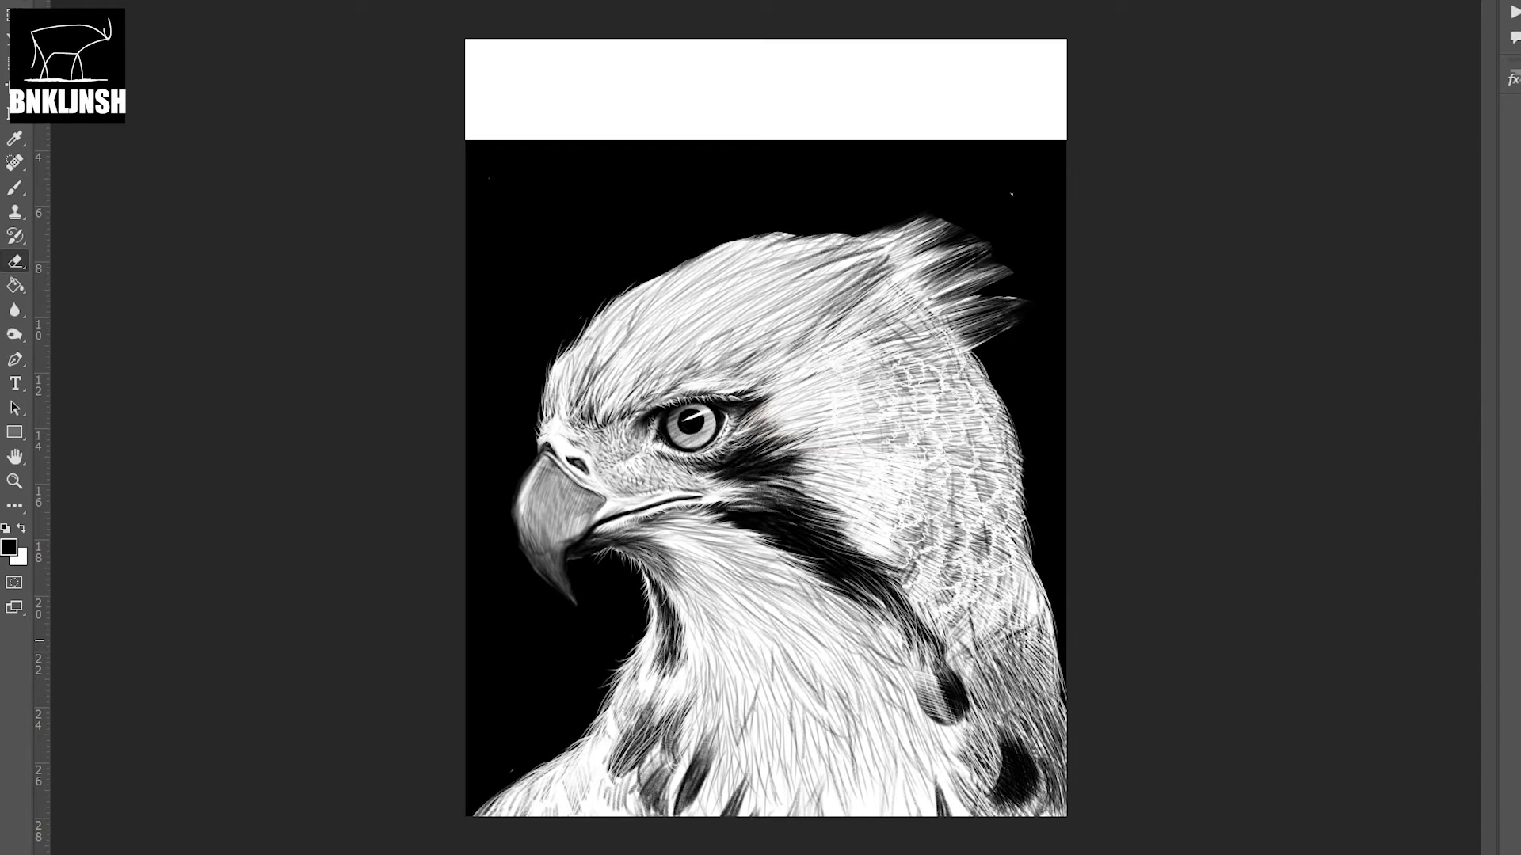
left_click_drag(1029, 633, 983, 699)
mouse_move(956, 632)
left_mouse_down()
mouse_move(1045, 610)
mouse_move(1026, 729)
mouse_move(1053, 804)
left_mouse_up()
mouse_move(998, 732)
left_mouse_down()
mouse_move(959, 748)
mouse_move(994, 634)
left_mouse_up()
left_click_drag(974, 689, 1022, 618)
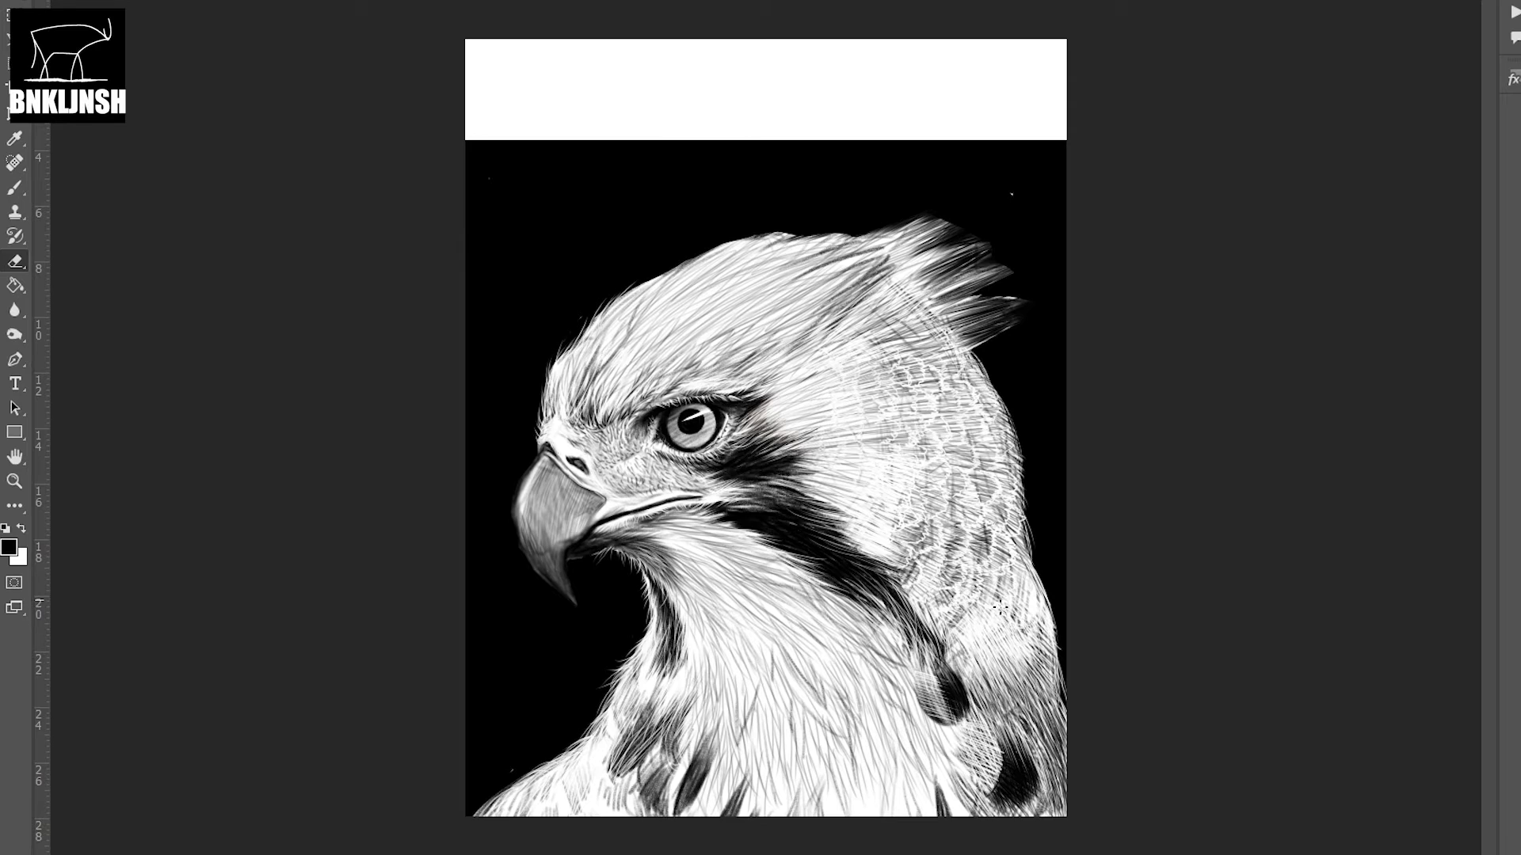
- Darken the white feather texture and extend dark hatching up the right neck
key("b")
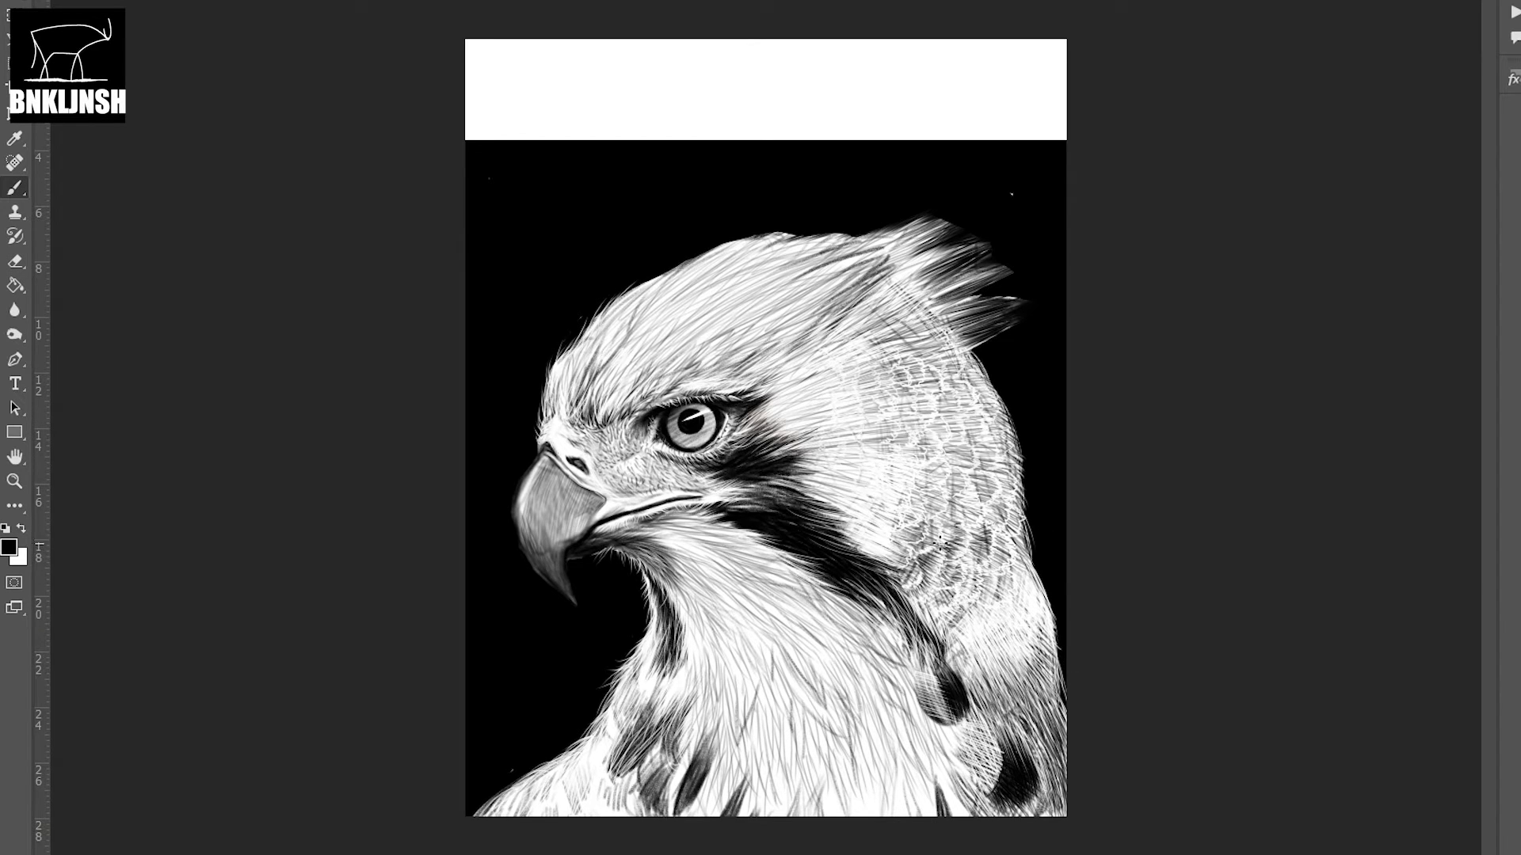
left_click_drag(947, 547, 915, 610)
mouse_move(979, 526)
left_mouse_down()
mouse_move(1002, 606)
mouse_move(951, 638)
mouse_move(1029, 563)
left_mouse_up()
mouse_move(963, 519)
left_mouse_down()
mouse_move(998, 476)
mouse_move(971, 396)
mouse_move(943, 353)
mouse_move(871, 308)
left_mouse_up()
- Hatch short dark strokes on the upper-right head and neck feathers
left_click_drag(918, 331, 852, 281)
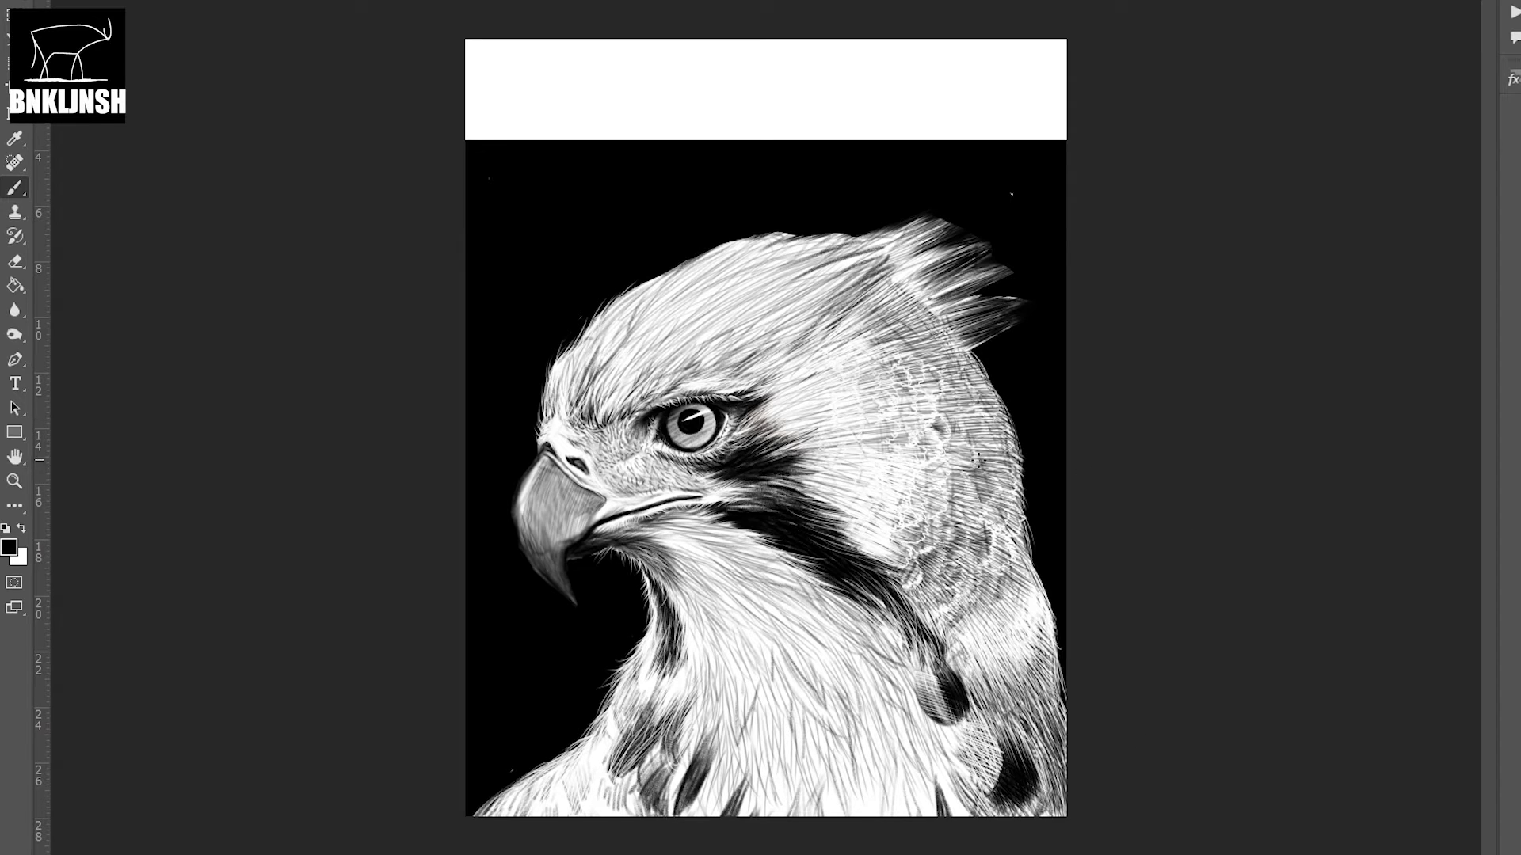
mouse_move(962, 501)
left_mouse_down()
mouse_move(962, 469)
mouse_move(960, 490)
mouse_move(862, 545)
left_mouse_up()
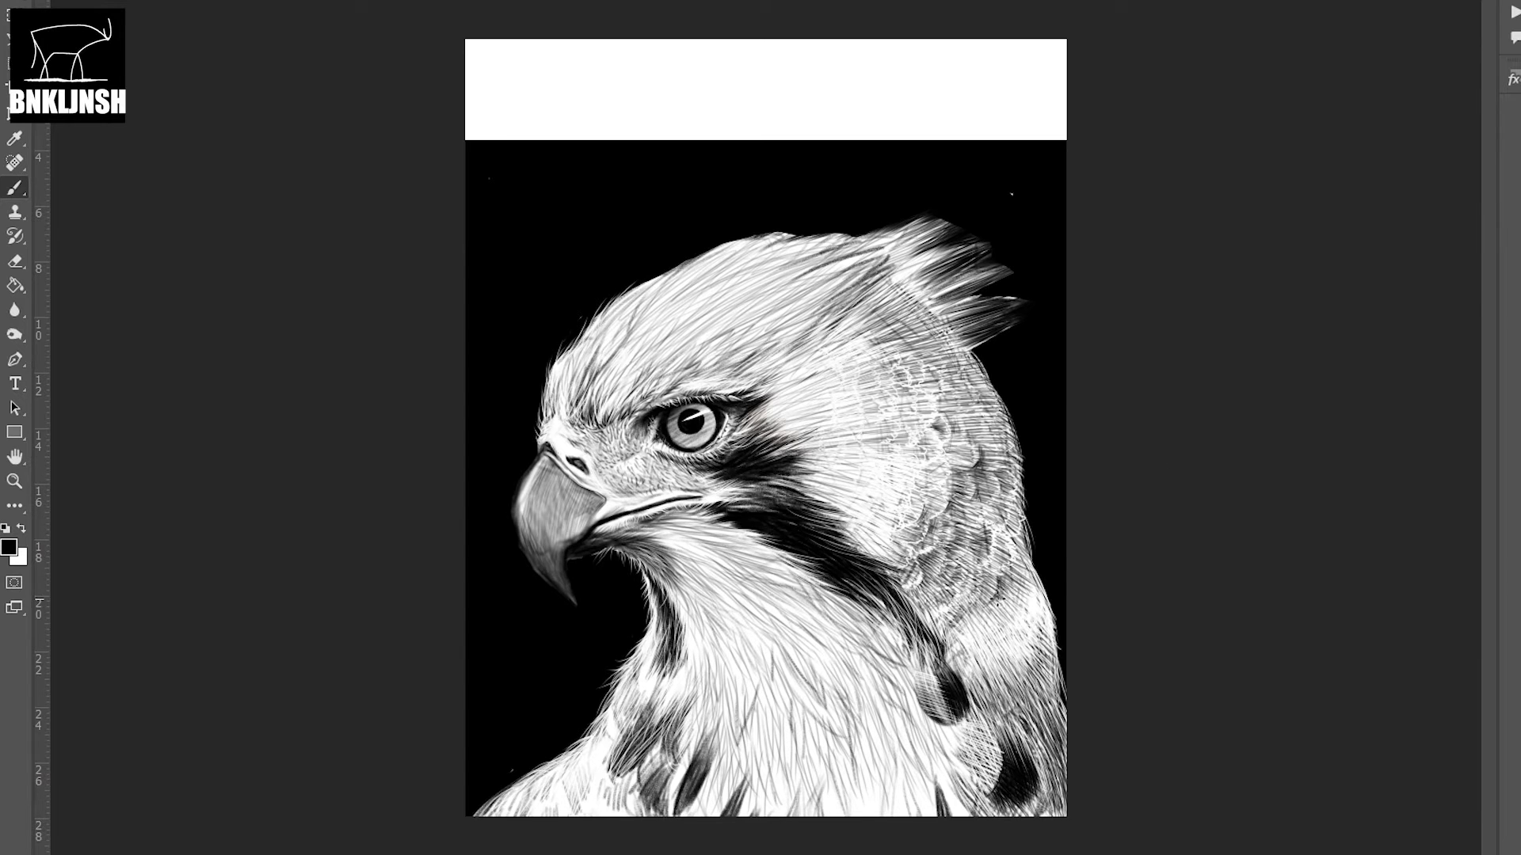
left_click_drag(1023, 576, 1018, 547)
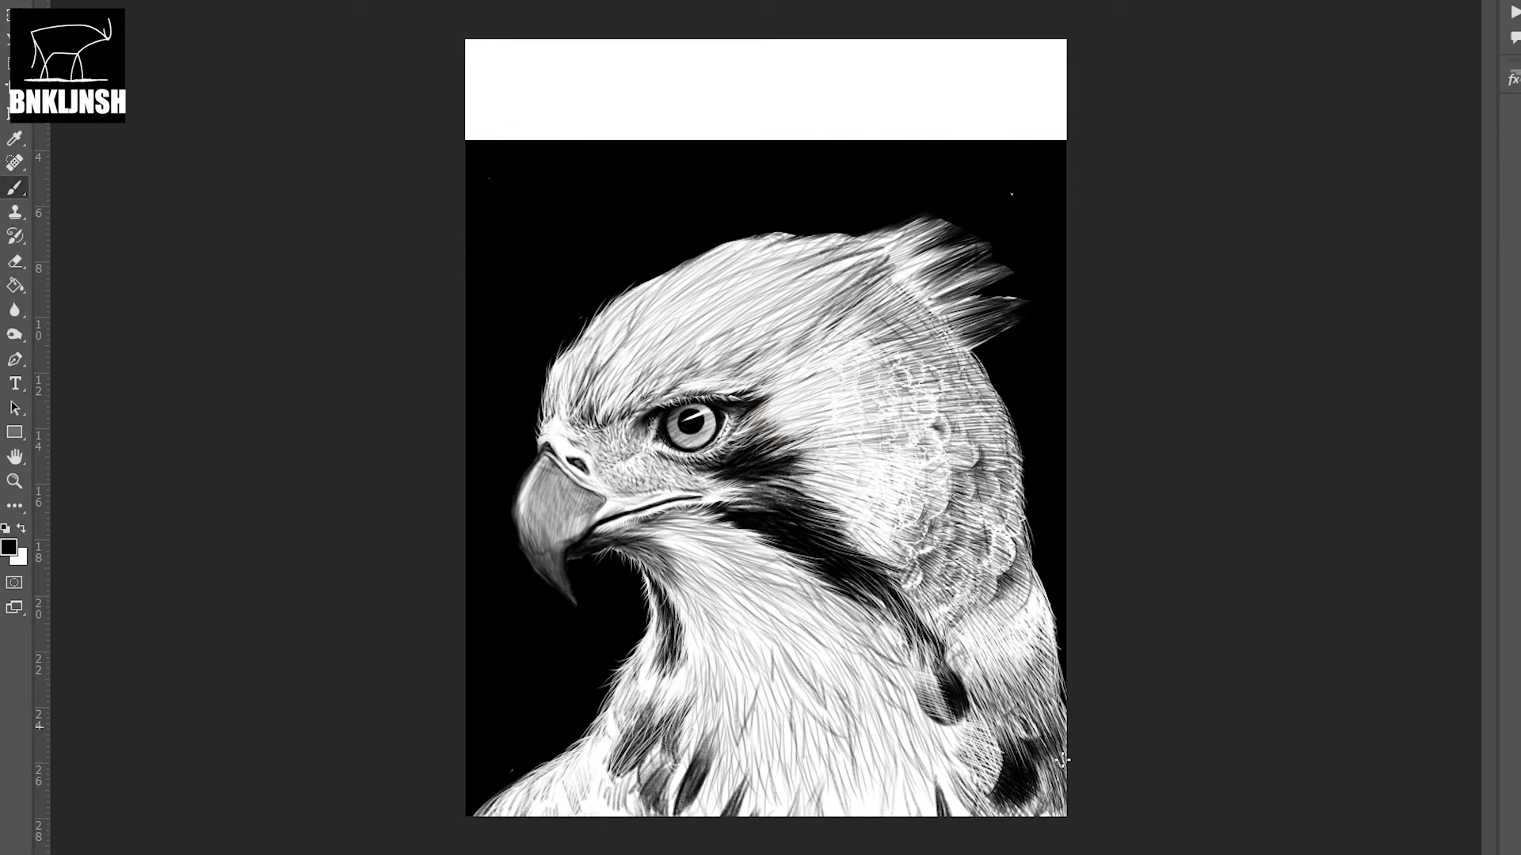
left_click_drag(1063, 760, 1044, 733)
- Lighten the overdark lower neck feathers, then add more dark hatching there
key("e")
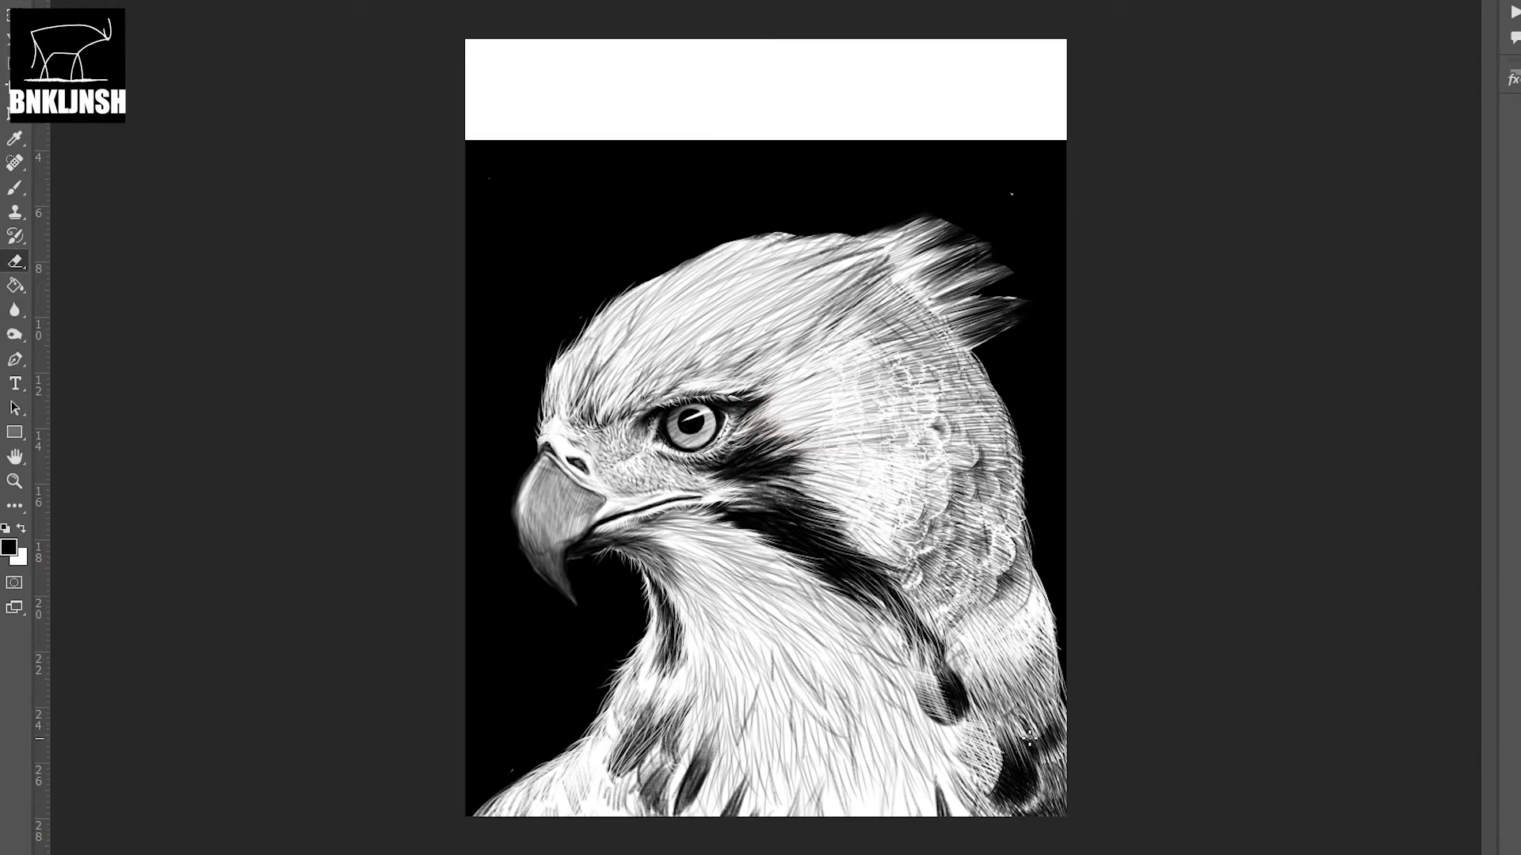
left_click_drag(1029, 737, 1053, 712)
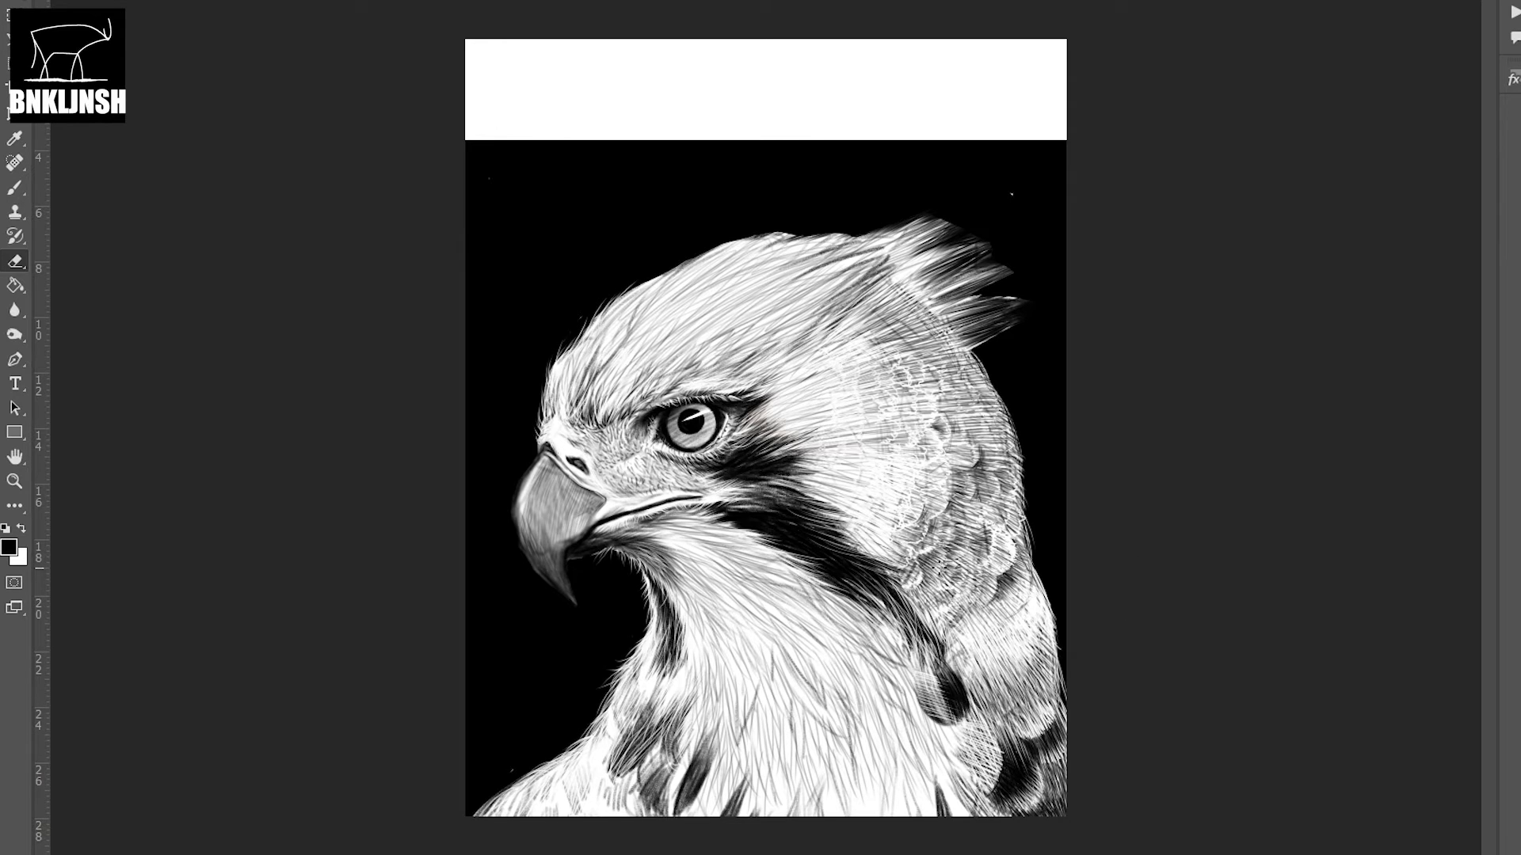
key("b")
mouse_move(1026, 566)
left_mouse_down()
mouse_move(996, 610)
mouse_move(1029, 625)
mouse_move(967, 705)
left_mouse_up()
left_click_drag(1054, 626, 1002, 740)
- Lighten small areas of the neck hatching, then add small dark neck feather strokes
key("e")
mouse_move(1009, 667)
left_mouse_down()
mouse_move(983, 709)
mouse_move(1020, 713)
mouse_move(1032, 765)
left_mouse_up()
key("b")
left_click_drag(966, 576, 920, 636)
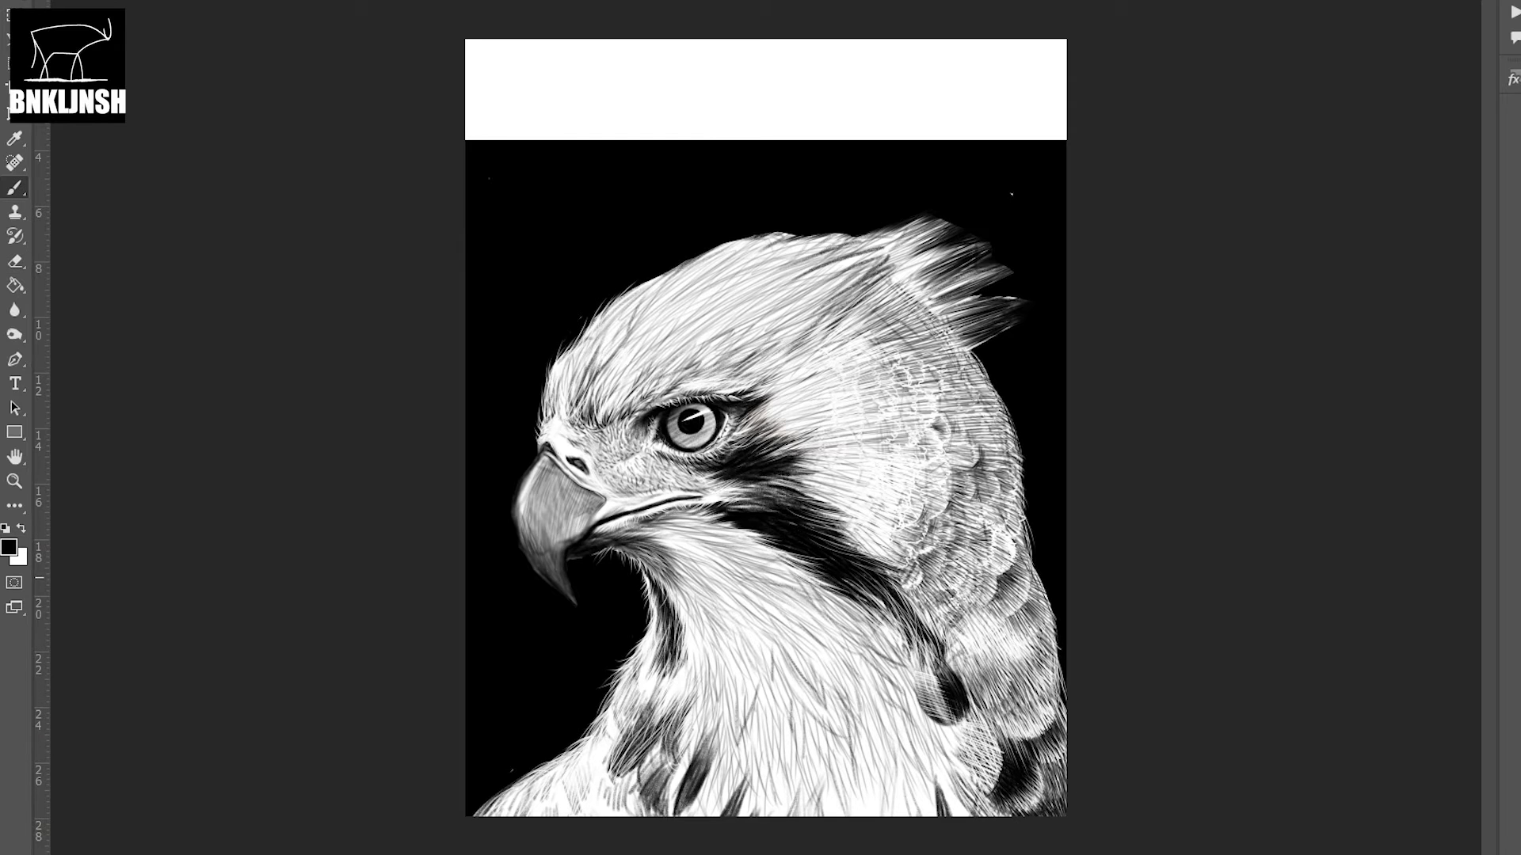
mouse_move(1002, 527)
left_mouse_down()
mouse_move(942, 598)
mouse_move(987, 574)
mouse_move(1018, 630)
left_mouse_up()
- Hatch the upper head and neck feathers darker with repeated strokes
left_click_drag(1018, 398, 972, 448)
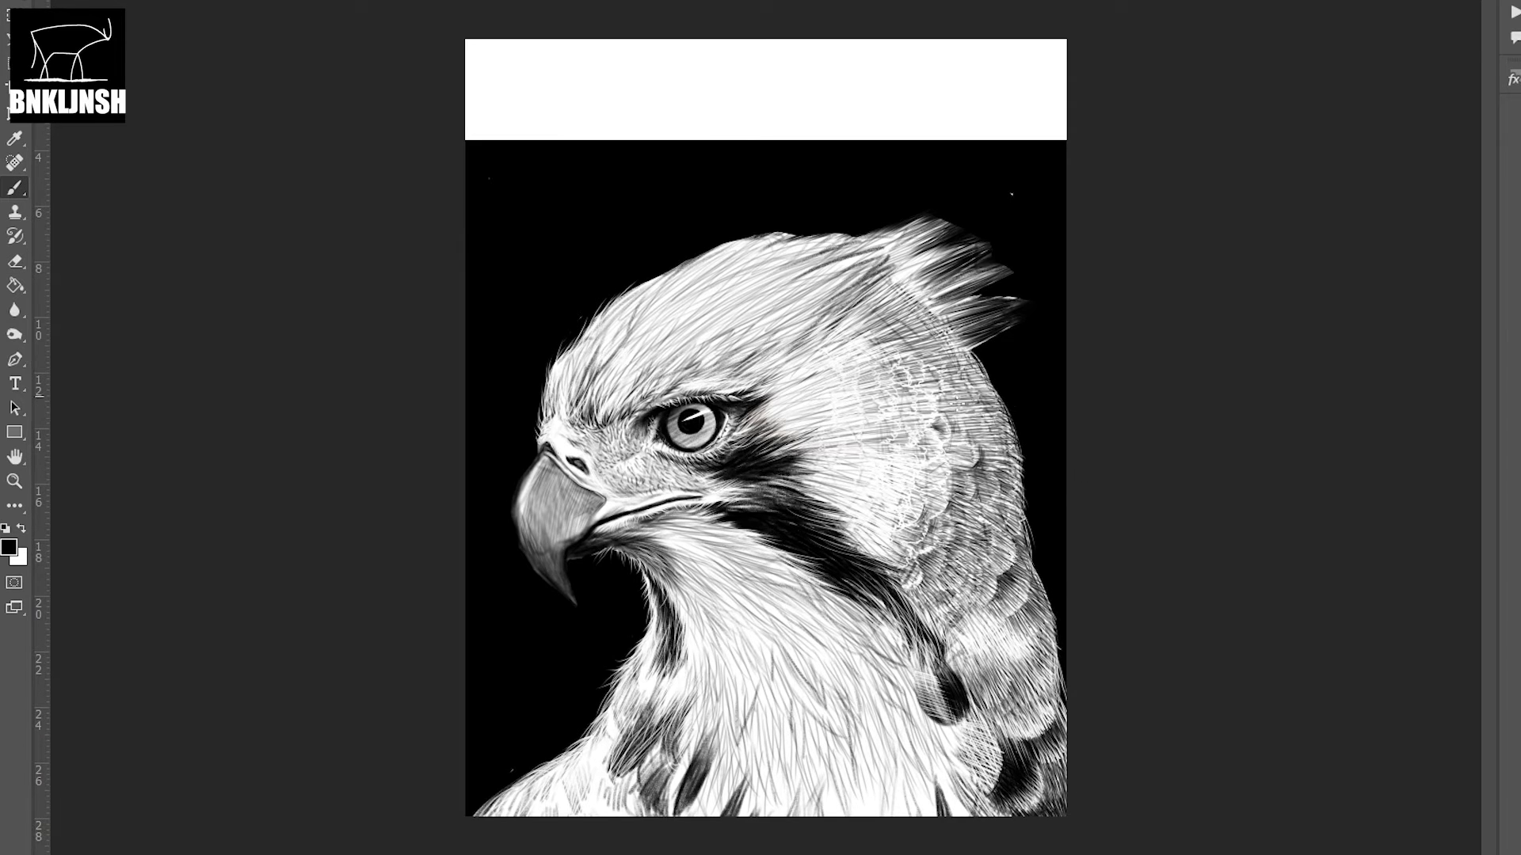
left_click_drag(984, 337, 916, 374)
left_click_drag(911, 527, 859, 570)
left_click_drag(939, 496, 862, 557)
left_click_drag(961, 455, 871, 519)
mouse_move(970, 392)
left_mouse_down()
mouse_move(899, 435)
mouse_move(884, 394)
left_mouse_up()
left_click_drag(923, 324, 840, 333)
left_click_drag(951, 389, 893, 414)
left_click_drag(986, 425, 899, 467)
left_click_drag(960, 459, 903, 507)
- Darken the feathers above the eye, the upper head and the crest with hatching
mouse_move(808, 364)
left_mouse_down()
mouse_move(757, 399)
mouse_move(777, 393)
left_mouse_up()
left_click_drag(811, 321, 644, 379)
left_click_drag(781, 269, 662, 352)
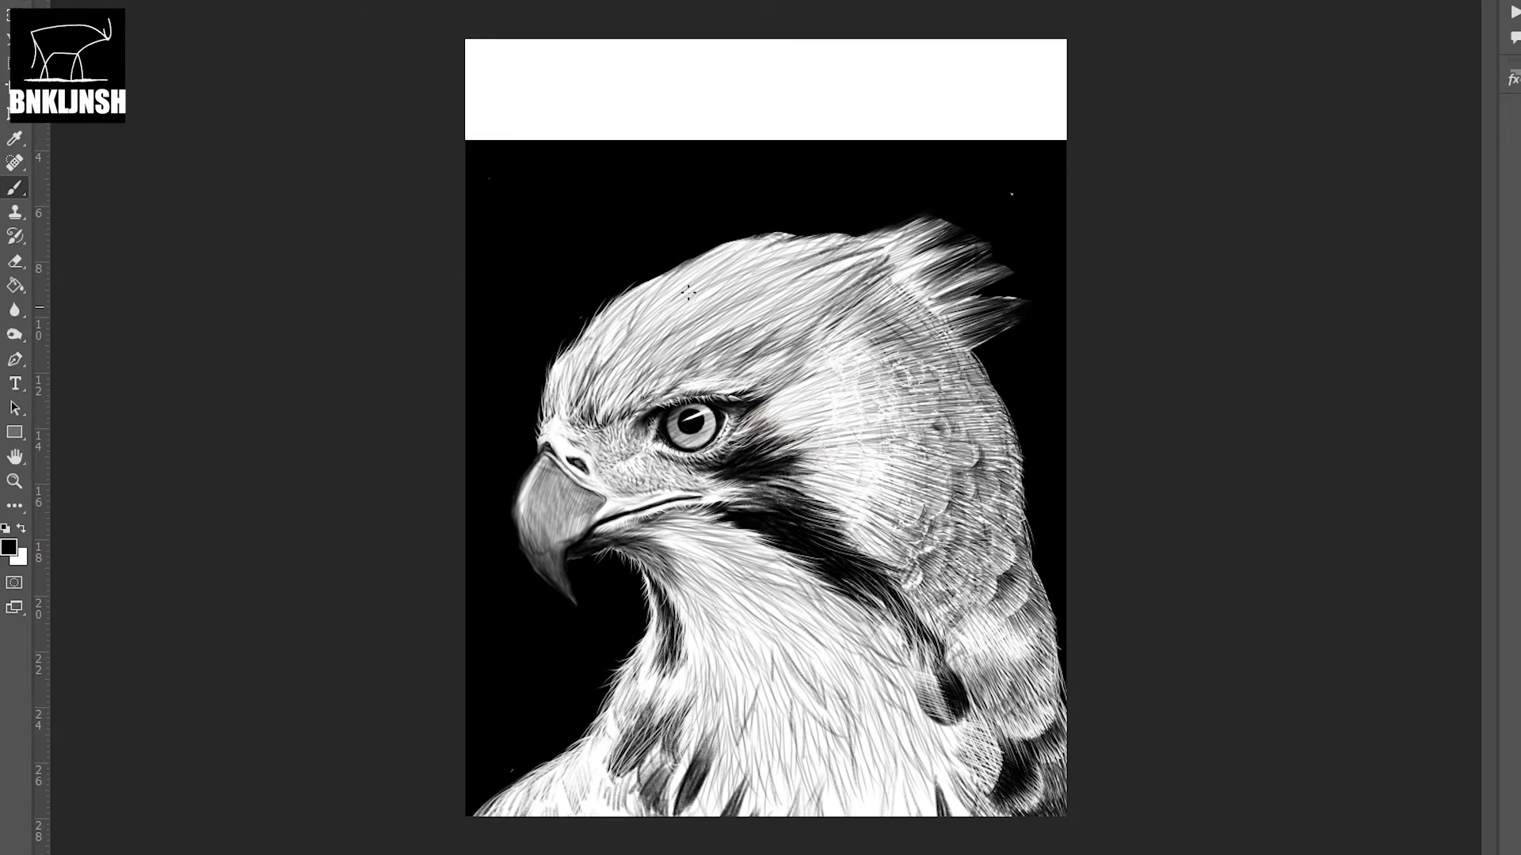
left_click_drag(875, 241, 761, 325)
mouse_move(895, 269)
left_mouse_down()
mouse_move(808, 337)
mouse_move(869, 312)
left_mouse_up()
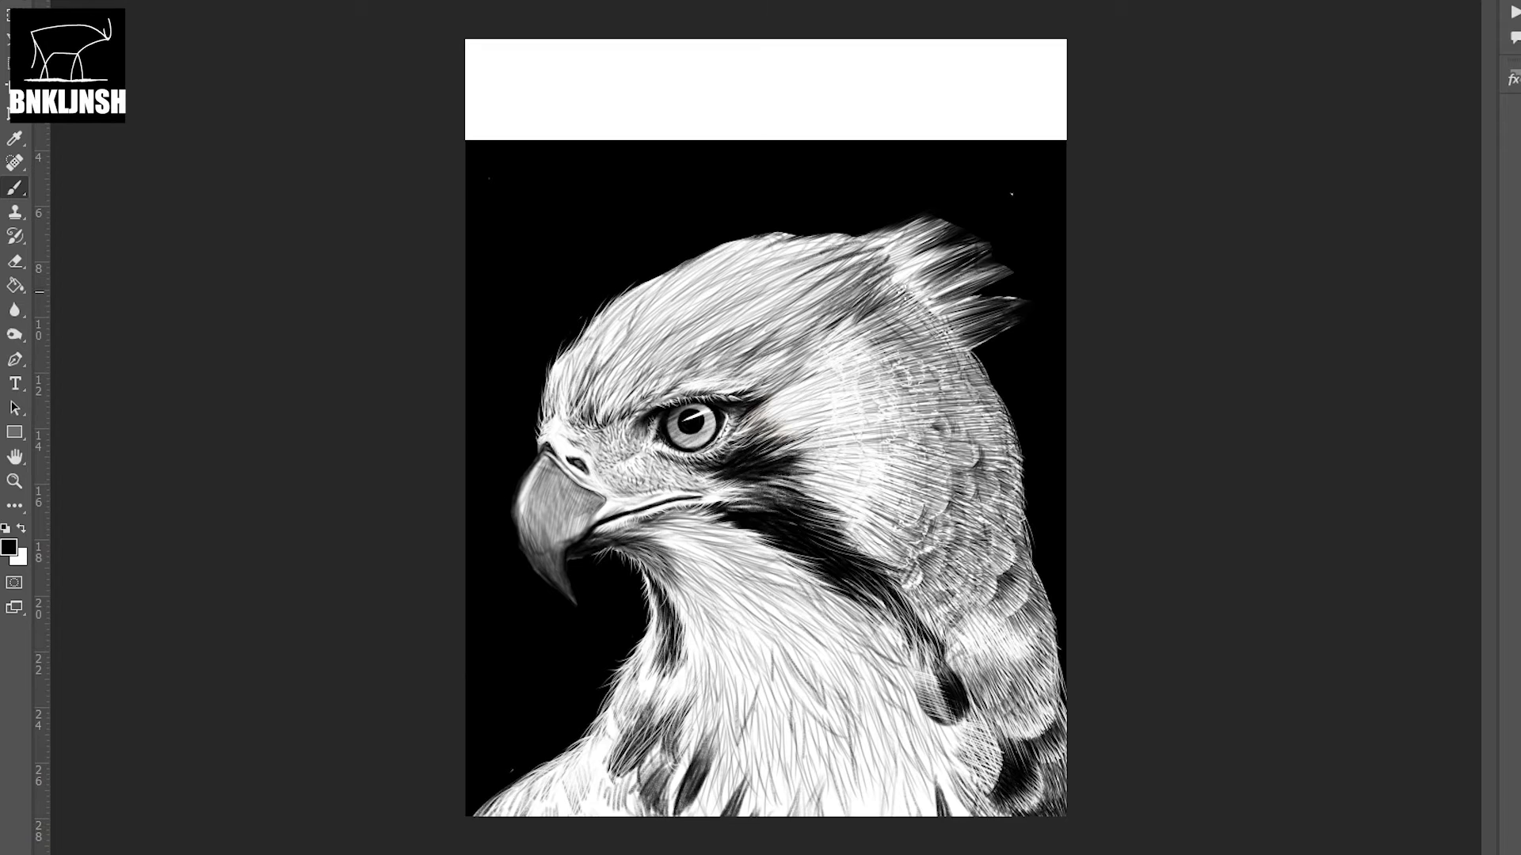
left_click_drag(920, 252, 887, 277)
mouse_move(910, 232)
left_mouse_down()
mouse_move(861, 257)
mouse_move(894, 254)
mouse_move(896, 312)
mouse_move(863, 327)
left_mouse_up()
- Erase part of the crest hatching, scratch bright hairlines on its right edge, add neck marks
key("e")
left_click_drag(941, 289, 867, 335)
mouse_move(983, 349)
left_mouse_down()
mouse_move(941, 359)
mouse_move(960, 380)
left_mouse_up()
left_click_drag(1024, 370, 974, 395)
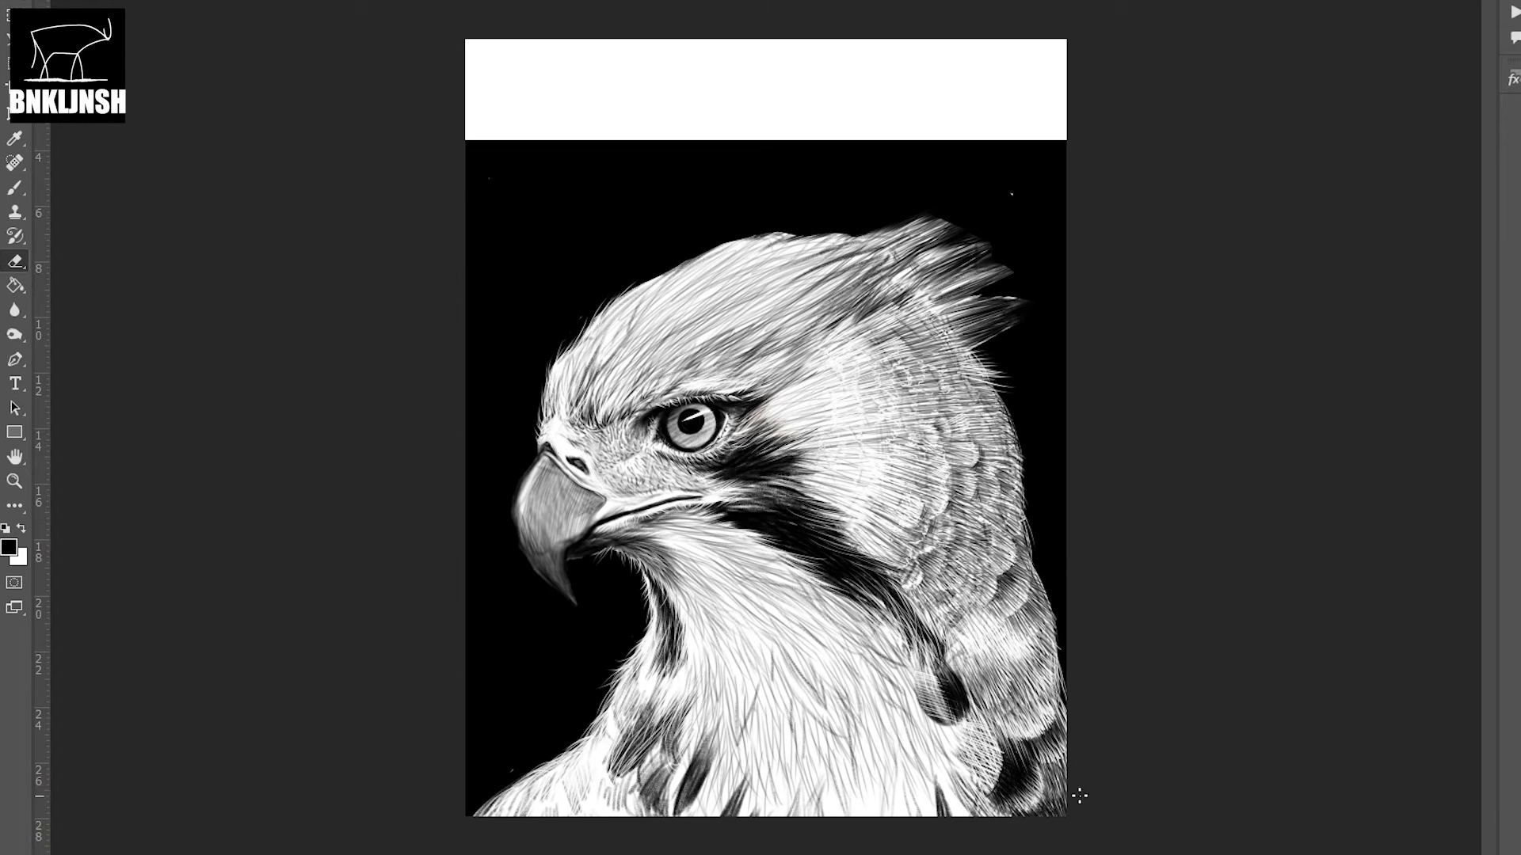
key("b")
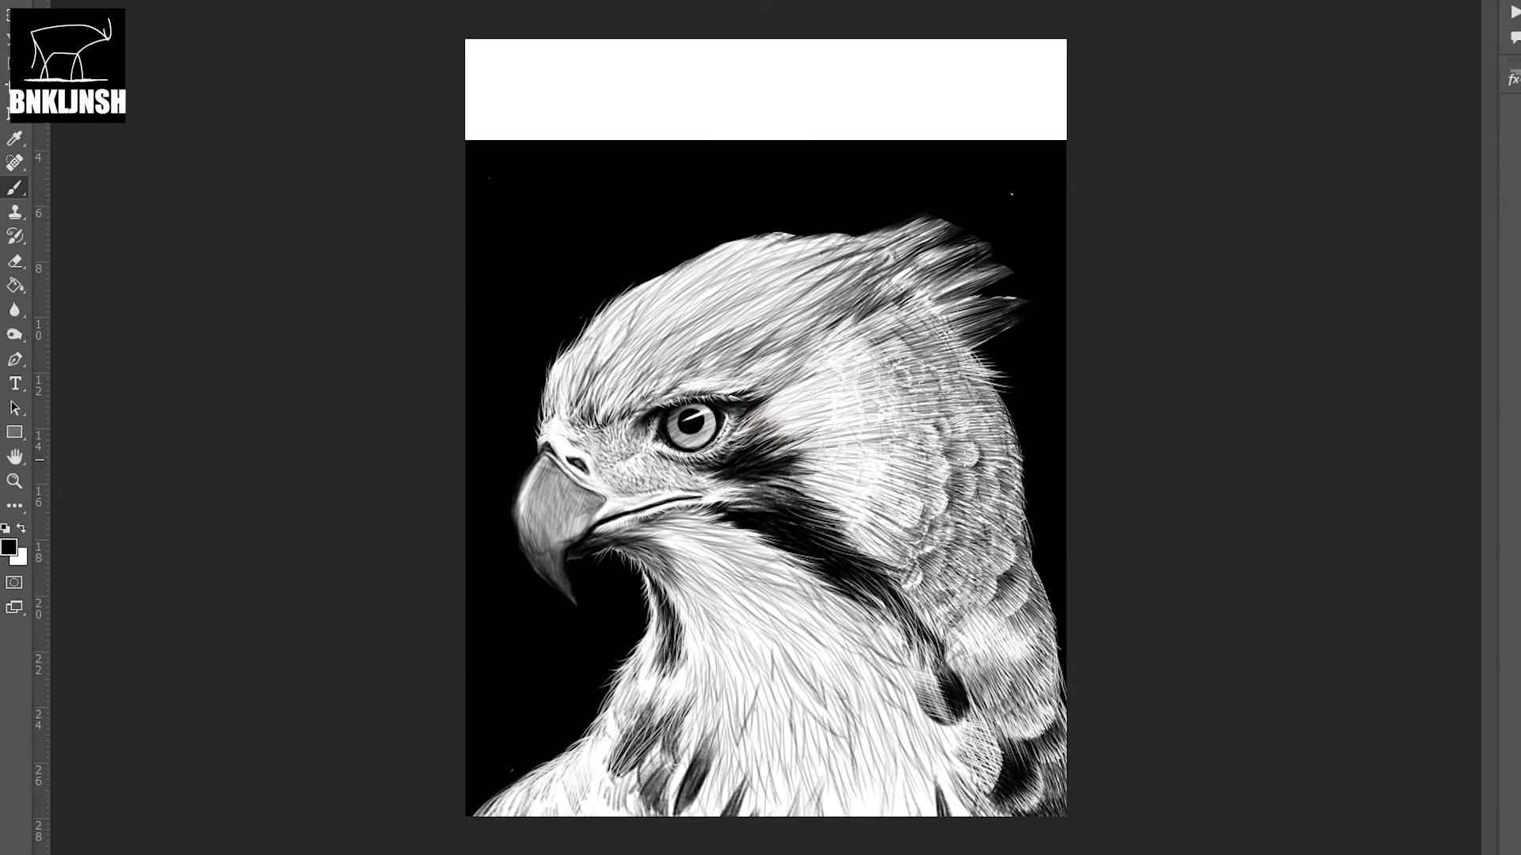
left_click_drag(976, 475, 1004, 511)
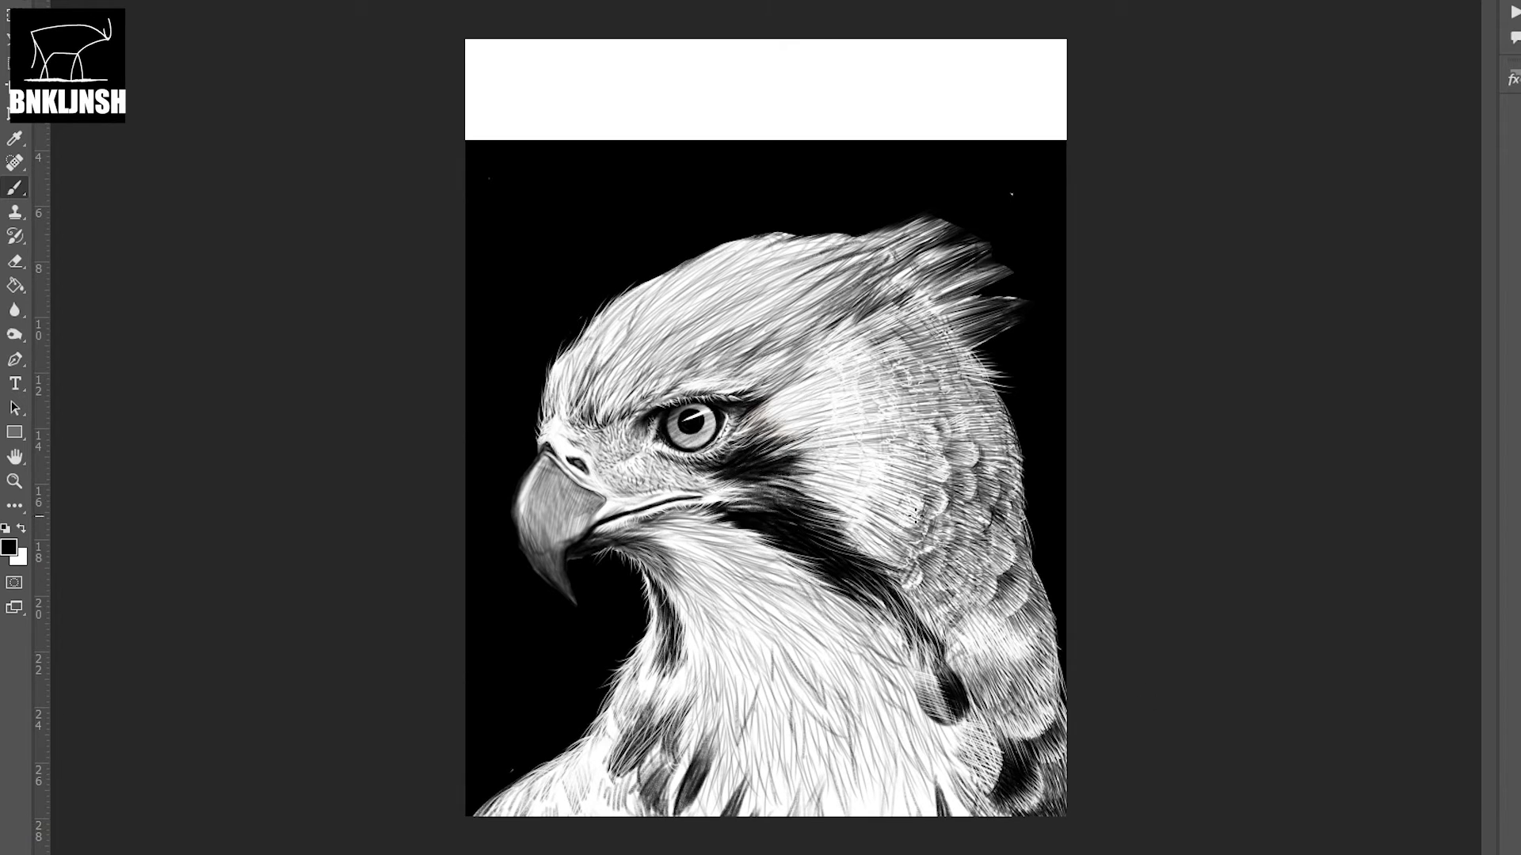
- Scratch bright hairs down the shoulder's right edge and into the head feathers
key("e")
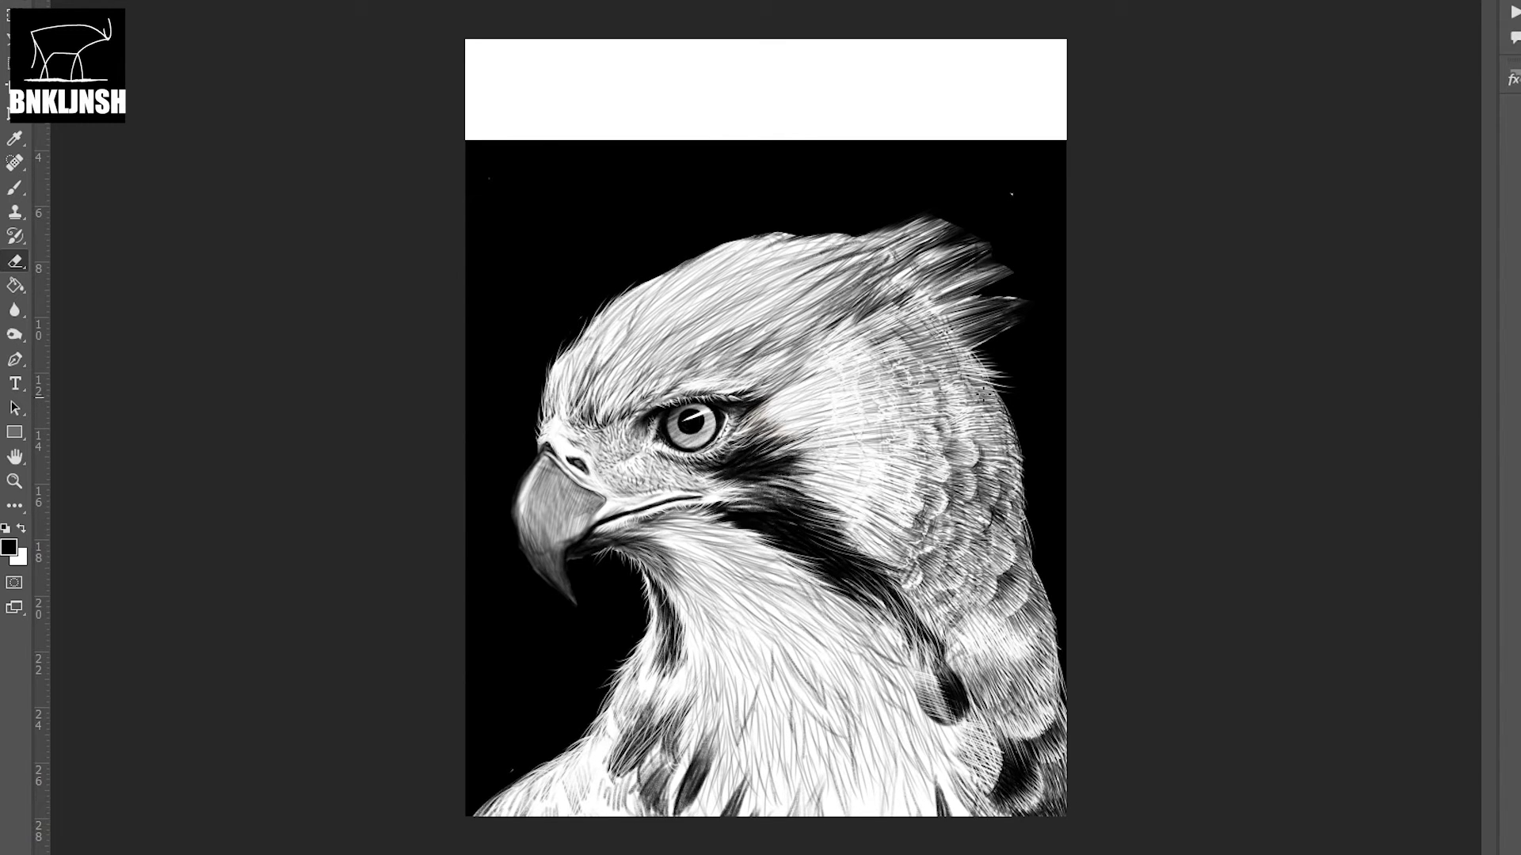
left_click_drag(1004, 393, 1064, 659)
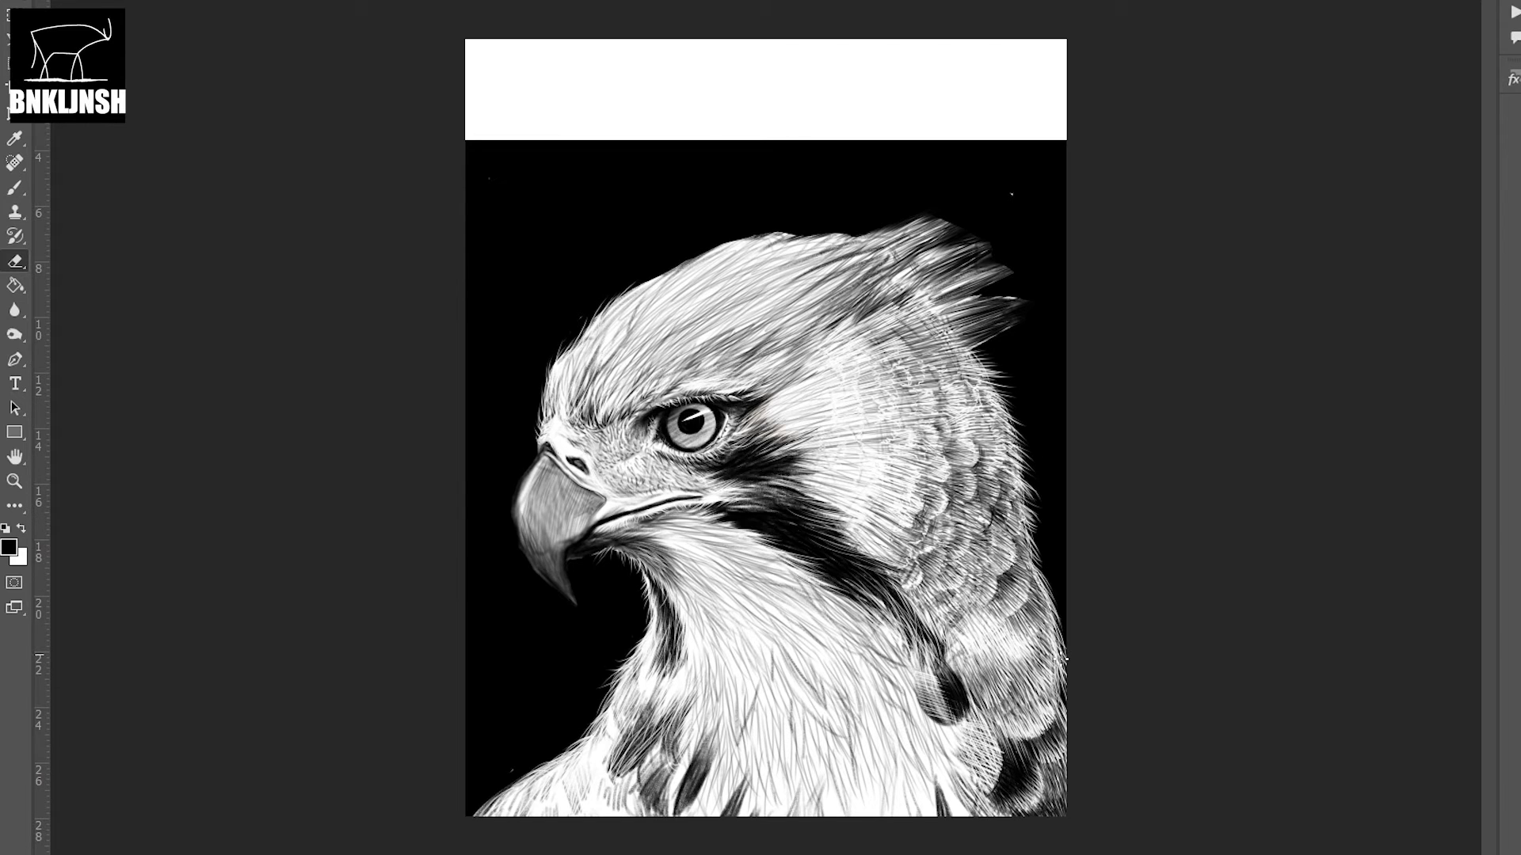
left_click_drag(983, 352, 927, 357)
mouse_move(915, 286)
left_mouse_down()
mouse_move(960, 319)
mouse_move(884, 263)
left_mouse_up()
- Shade the cheek feathers and the feathers behind and around the eye darker
key("b")
mouse_move(840, 468)
left_mouse_down()
mouse_move(903, 531)
mouse_move(903, 567)
left_mouse_up()
left_click_drag(772, 441, 875, 408)
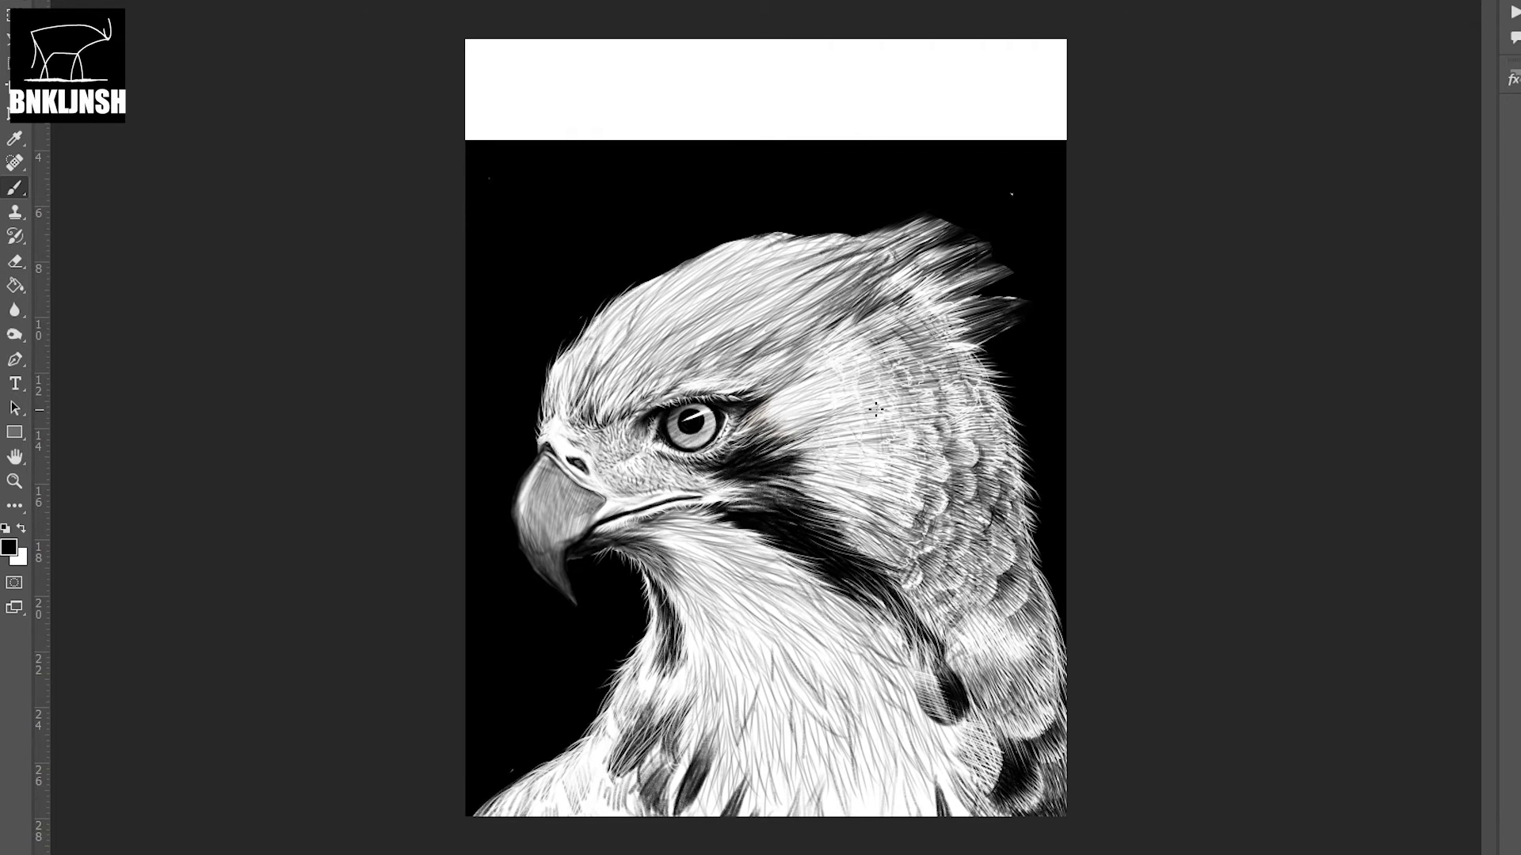
left_click_drag(721, 420, 606, 293)
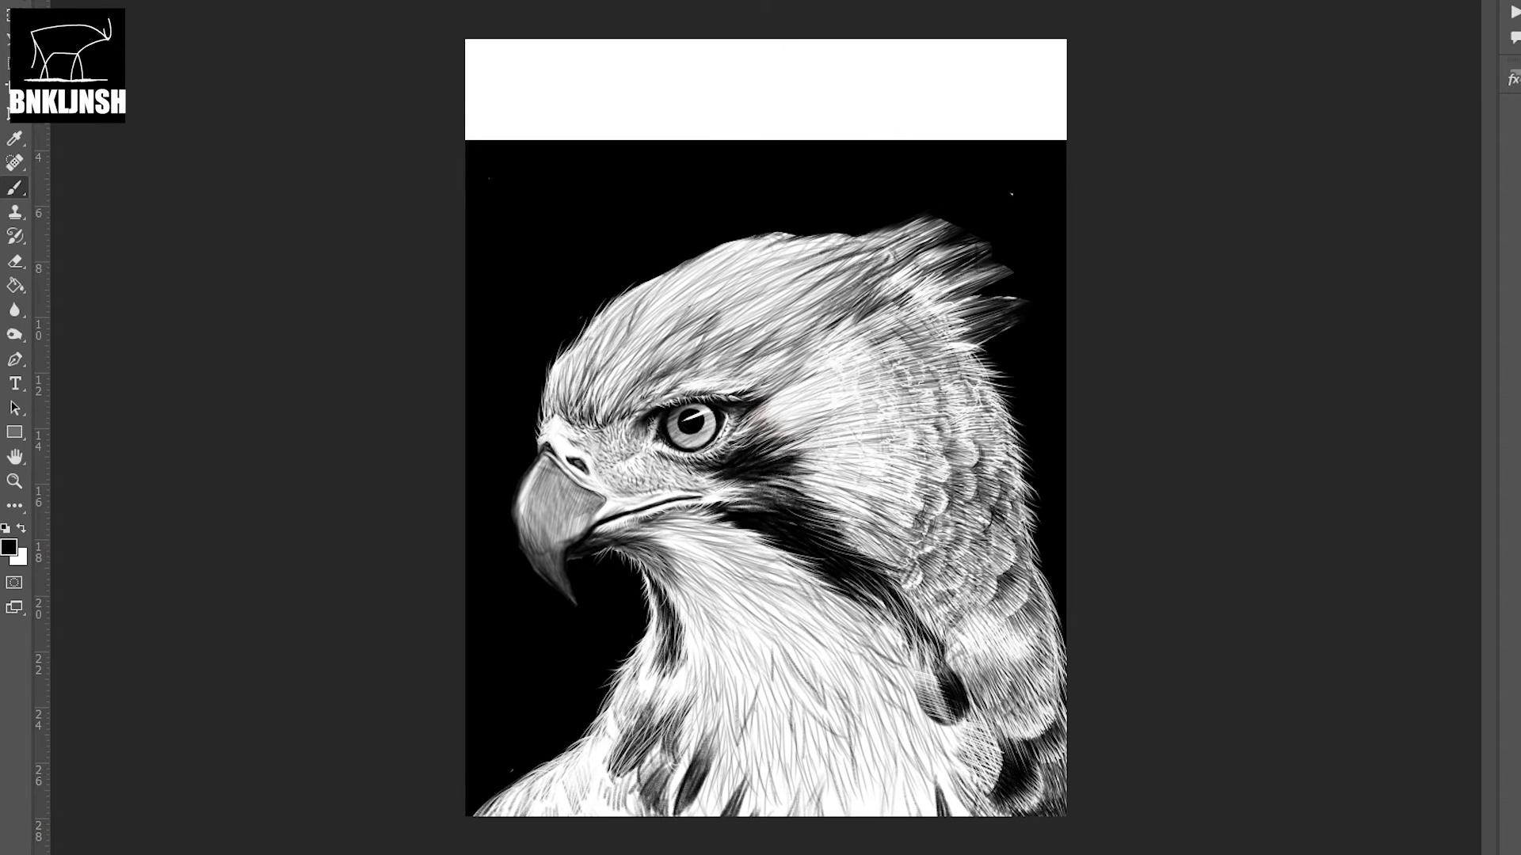
left_click_drag(638, 360, 654, 330)
- Add faint dark feather strokes across the crown, darkening its back
left_click_drag(701, 268, 642, 332)
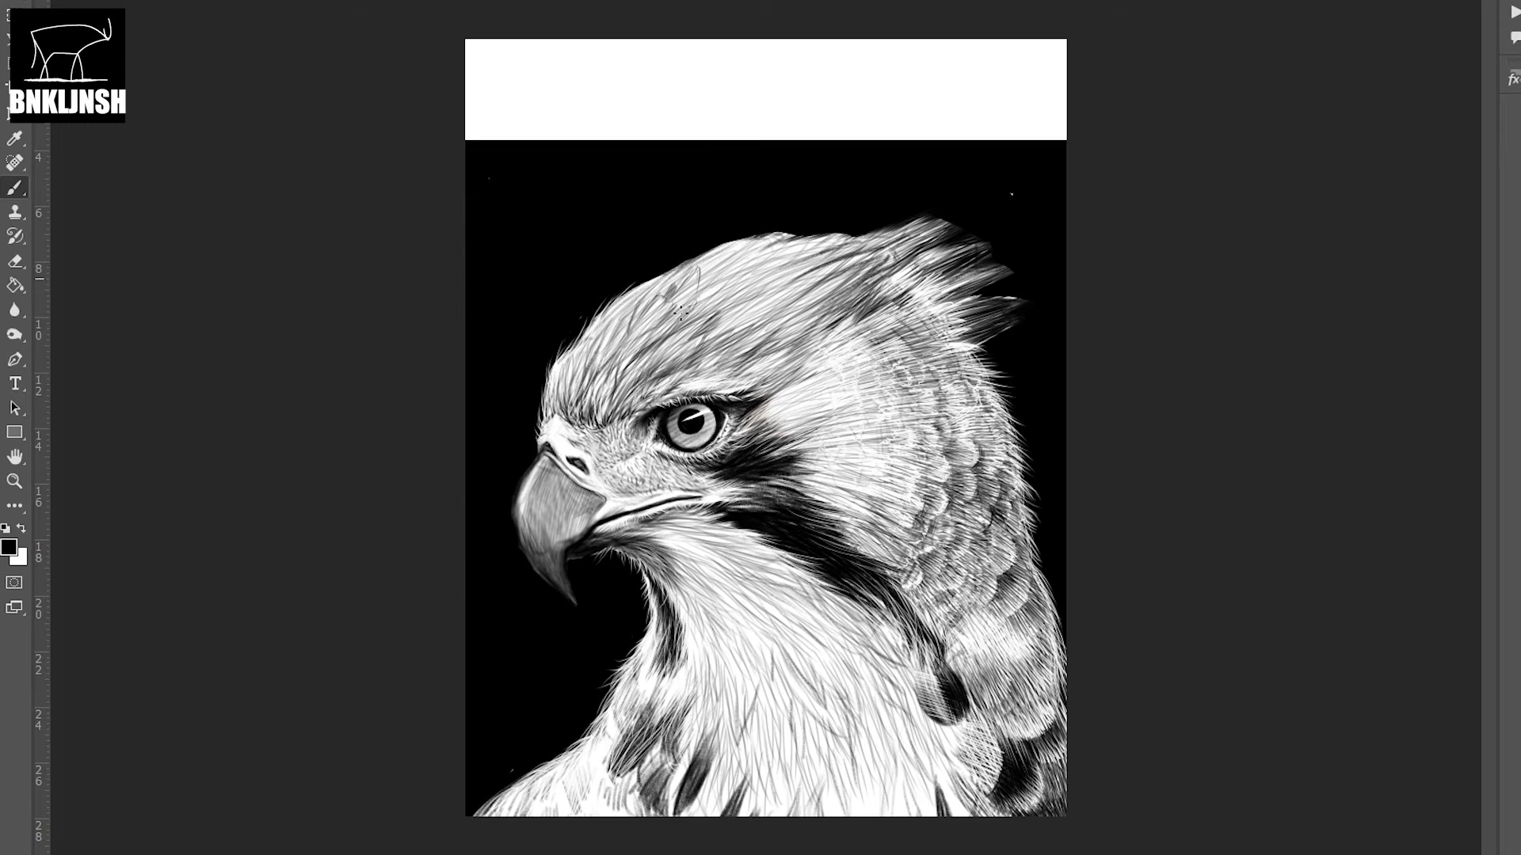
mouse_move(753, 245)
left_mouse_down()
mouse_move(701, 309)
mouse_move(733, 289)
left_mouse_up()
left_click_drag(800, 241, 713, 341)
left_click_drag(764, 289, 694, 352)
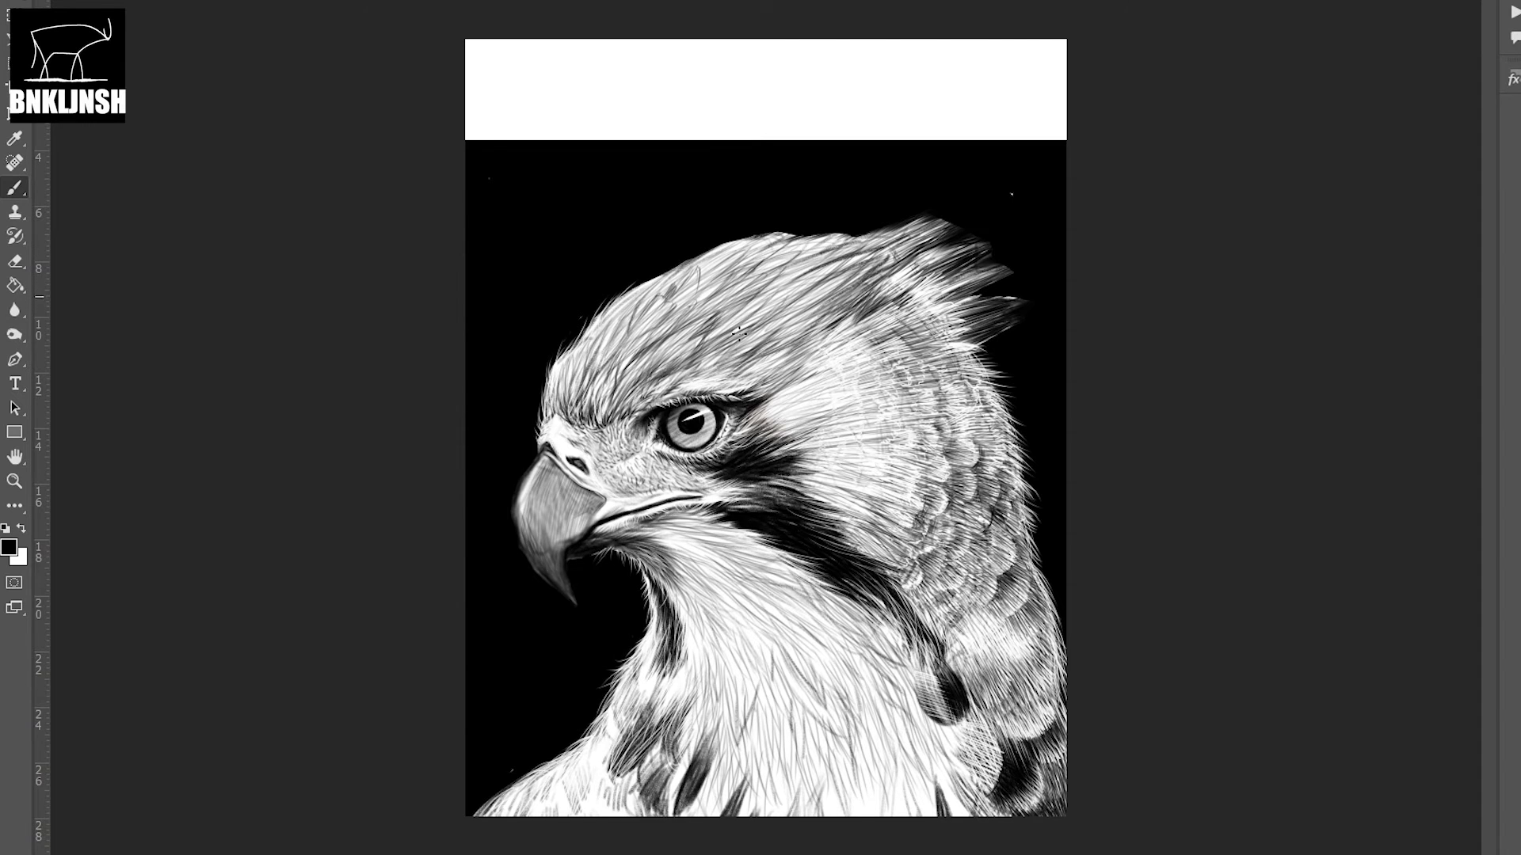
mouse_move(835, 300)
left_mouse_down()
mouse_move(741, 348)
mouse_move(737, 376)
mouse_move(836, 325)
mouse_move(804, 348)
left_mouse_up()
mouse_move(919, 277)
left_mouse_down()
mouse_move(883, 305)
mouse_move(894, 312)
left_mouse_up()
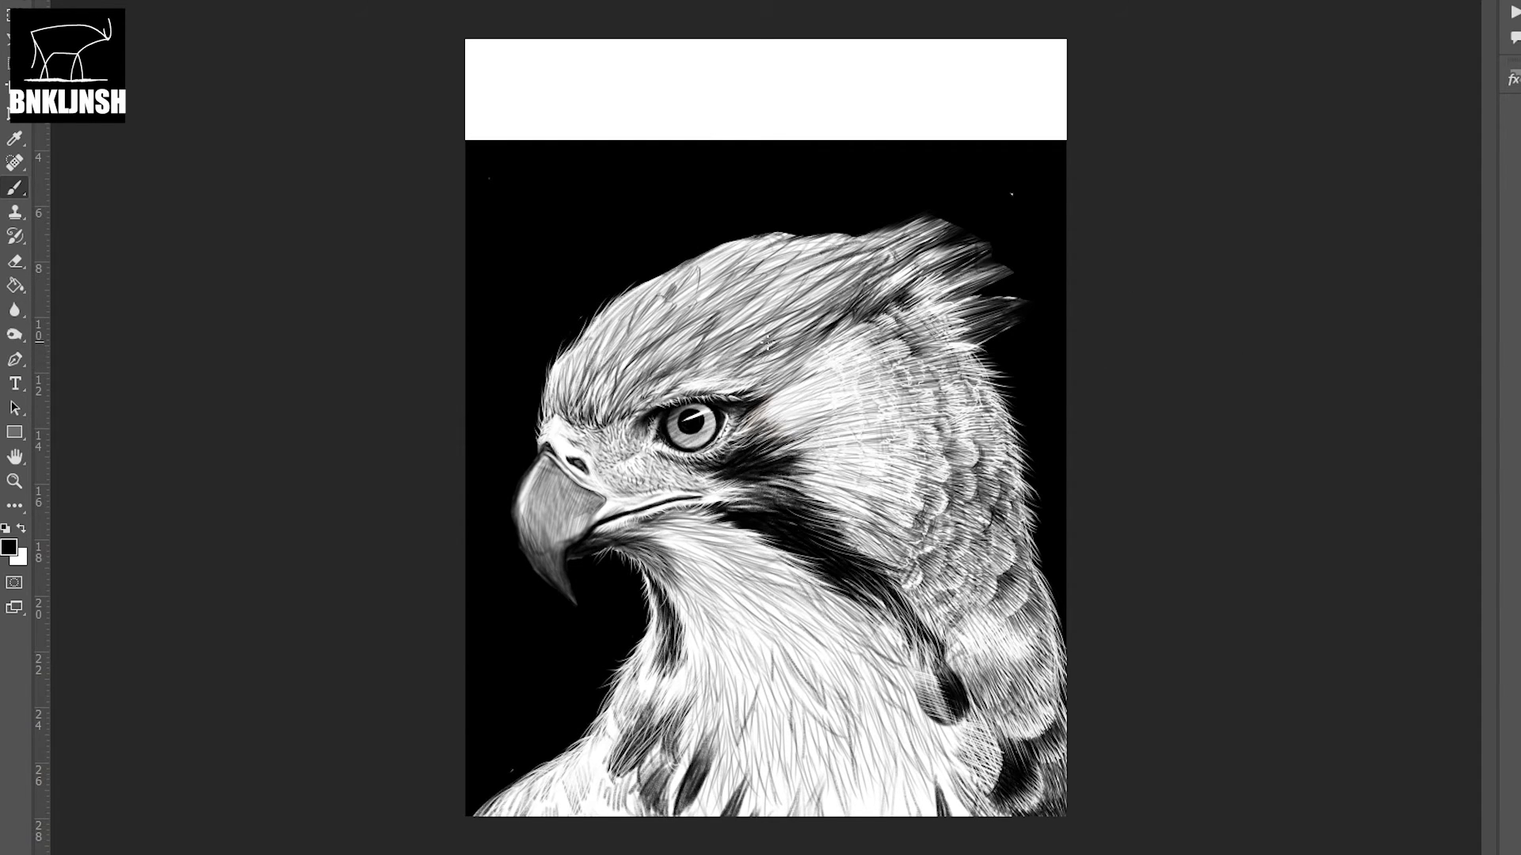
- Layer more faint dark strokes over the crown from front to back
left_click_drag(816, 323, 762, 351)
mouse_move(794, 333)
left_mouse_down()
mouse_move(746, 368)
mouse_move(769, 368)
left_mouse_up()
left_click_drag(849, 320, 789, 359)
mouse_move(863, 295)
left_mouse_down()
mouse_move(838, 324)
mouse_move(816, 301)
left_mouse_up()
mouse_move(884, 265)
left_mouse_down()
mouse_move(794, 324)
mouse_move(855, 298)
left_mouse_up()
left_click_drag(867, 253, 713, 340)
left_click_drag(788, 241, 602, 336)
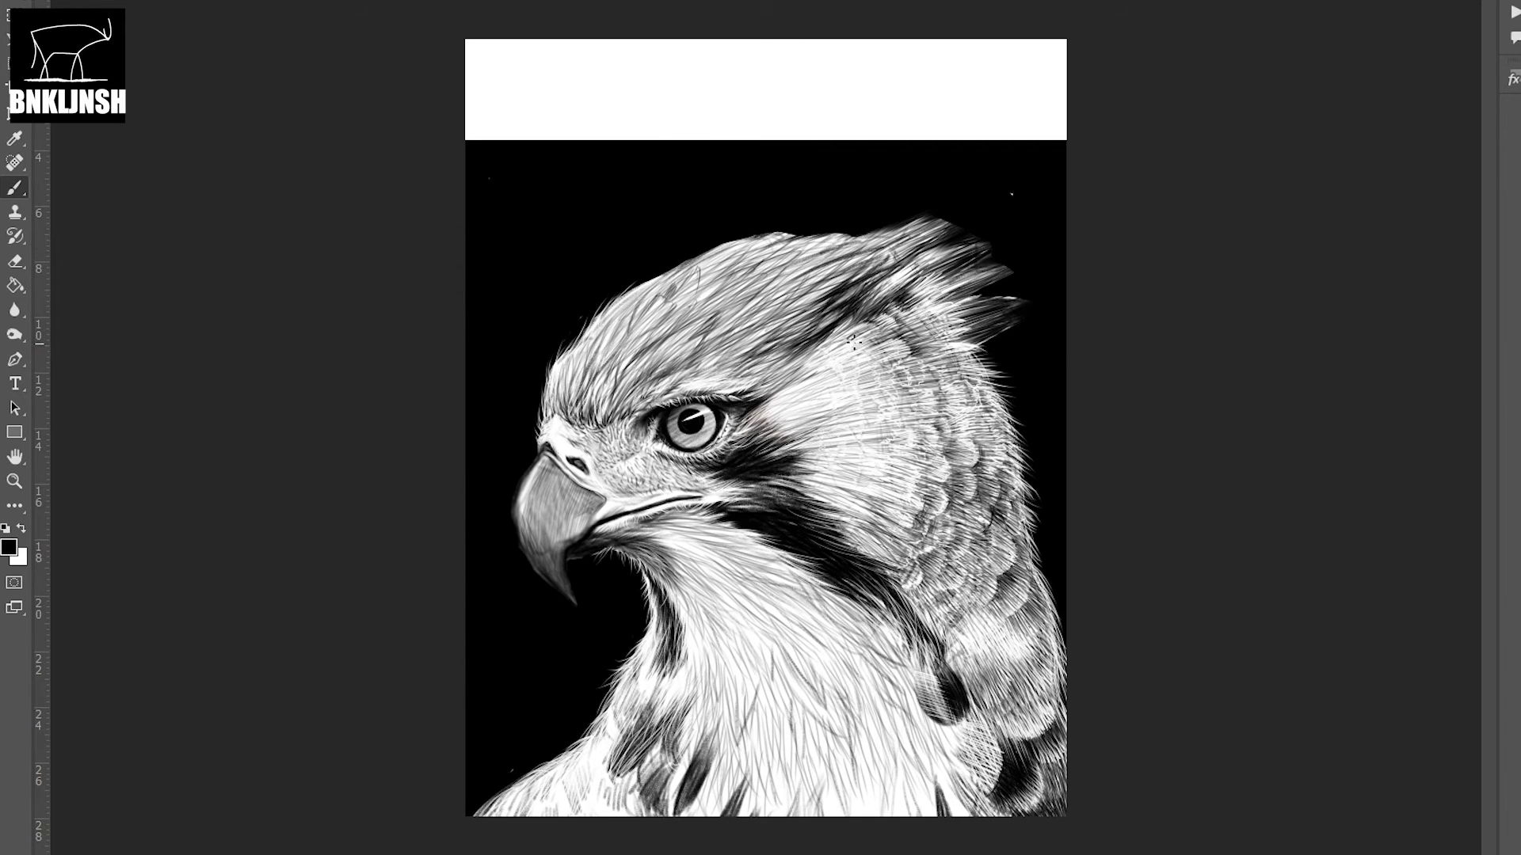
- Darken the head behind the eye, the neck, the cheek and the brow beside the eye
mouse_move(875, 347)
left_mouse_down()
mouse_move(819, 374)
mouse_move(831, 404)
mouse_move(743, 427)
mouse_move(758, 454)
left_mouse_up()
left_click_drag(863, 399, 806, 435)
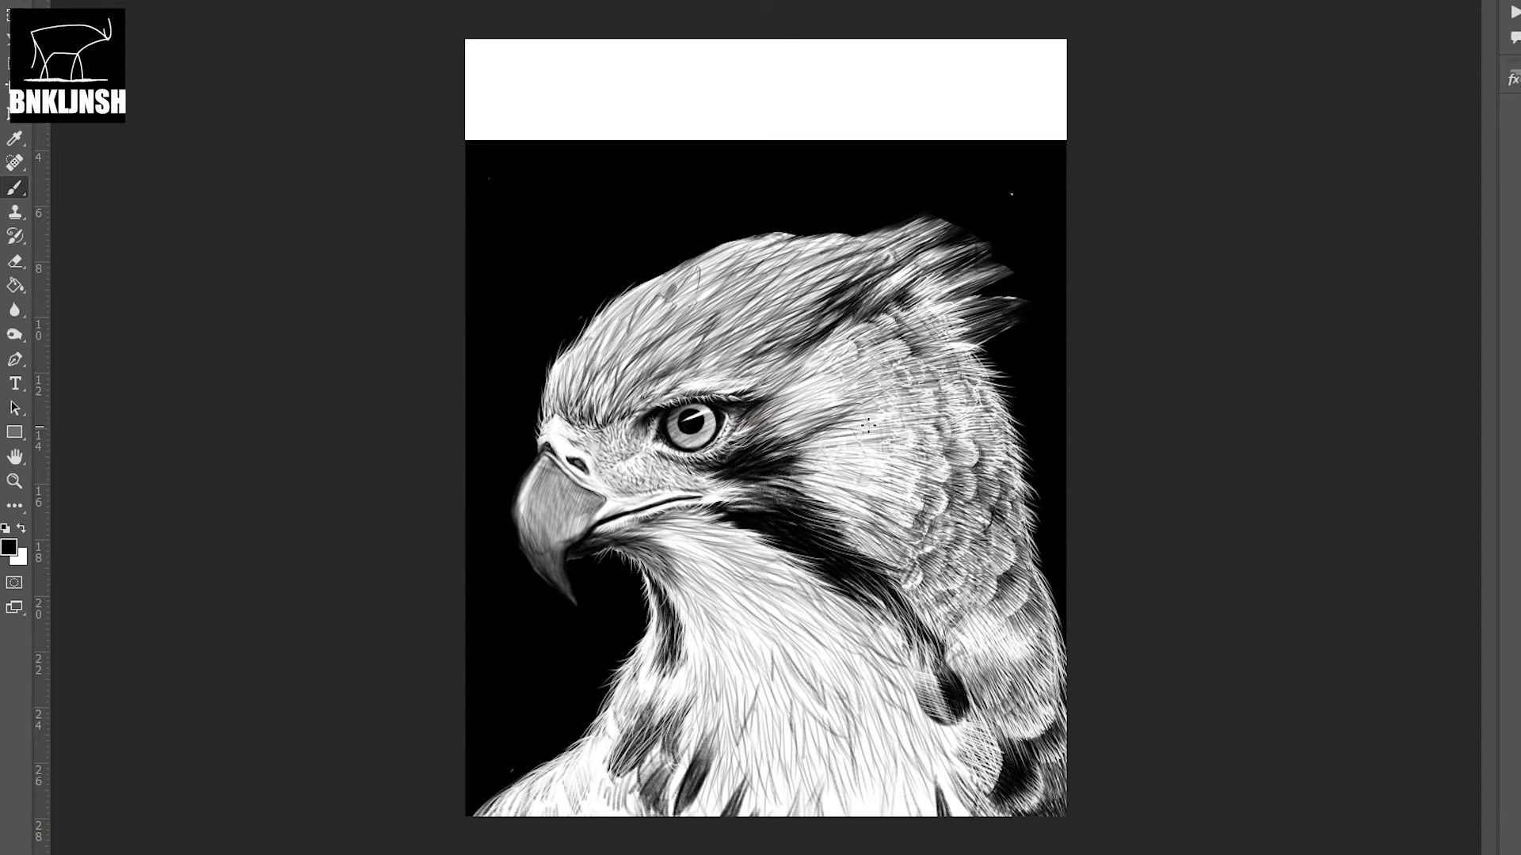
left_click_drag(923, 403, 864, 438)
left_click_drag(949, 467, 850, 501)
mouse_move(903, 497)
left_mouse_down()
mouse_move(824, 532)
mouse_move(841, 569)
mouse_move(819, 519)
left_mouse_up()
left_click_drag(923, 472, 802, 505)
left_click_drag(752, 321, 646, 381)
mouse_move(641, 363)
left_mouse_down()
mouse_move(602, 418)
mouse_move(627, 392)
left_mouse_up()
left_click_drag(661, 350, 621, 398)
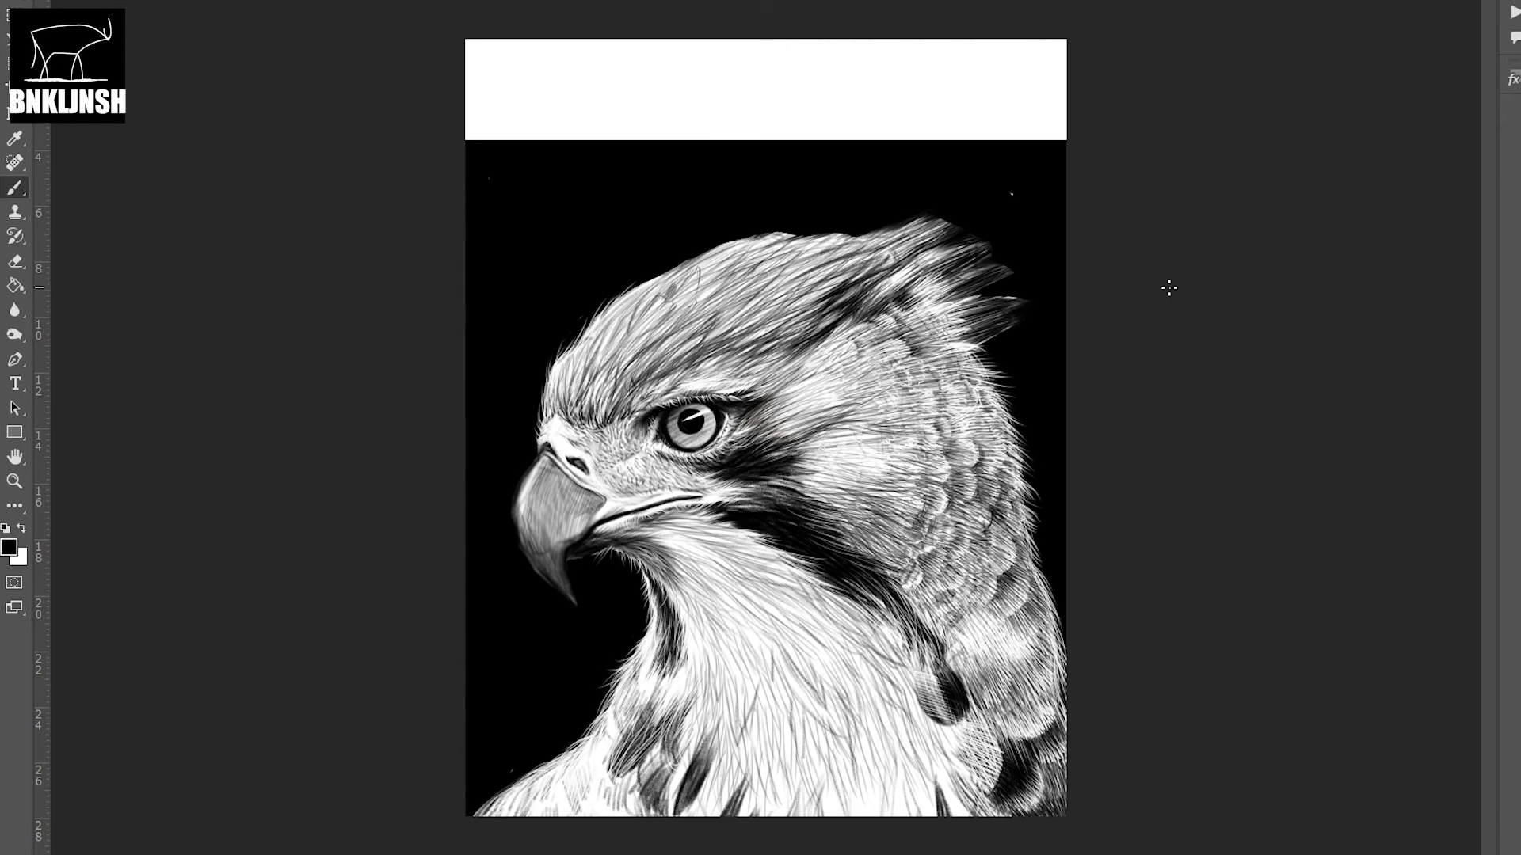
- Scratch bright spiky feather tips and hairs along the top of the crest
key("e")
left_click_drag(971, 276, 1030, 258)
left_click_drag(958, 303, 1050, 302)
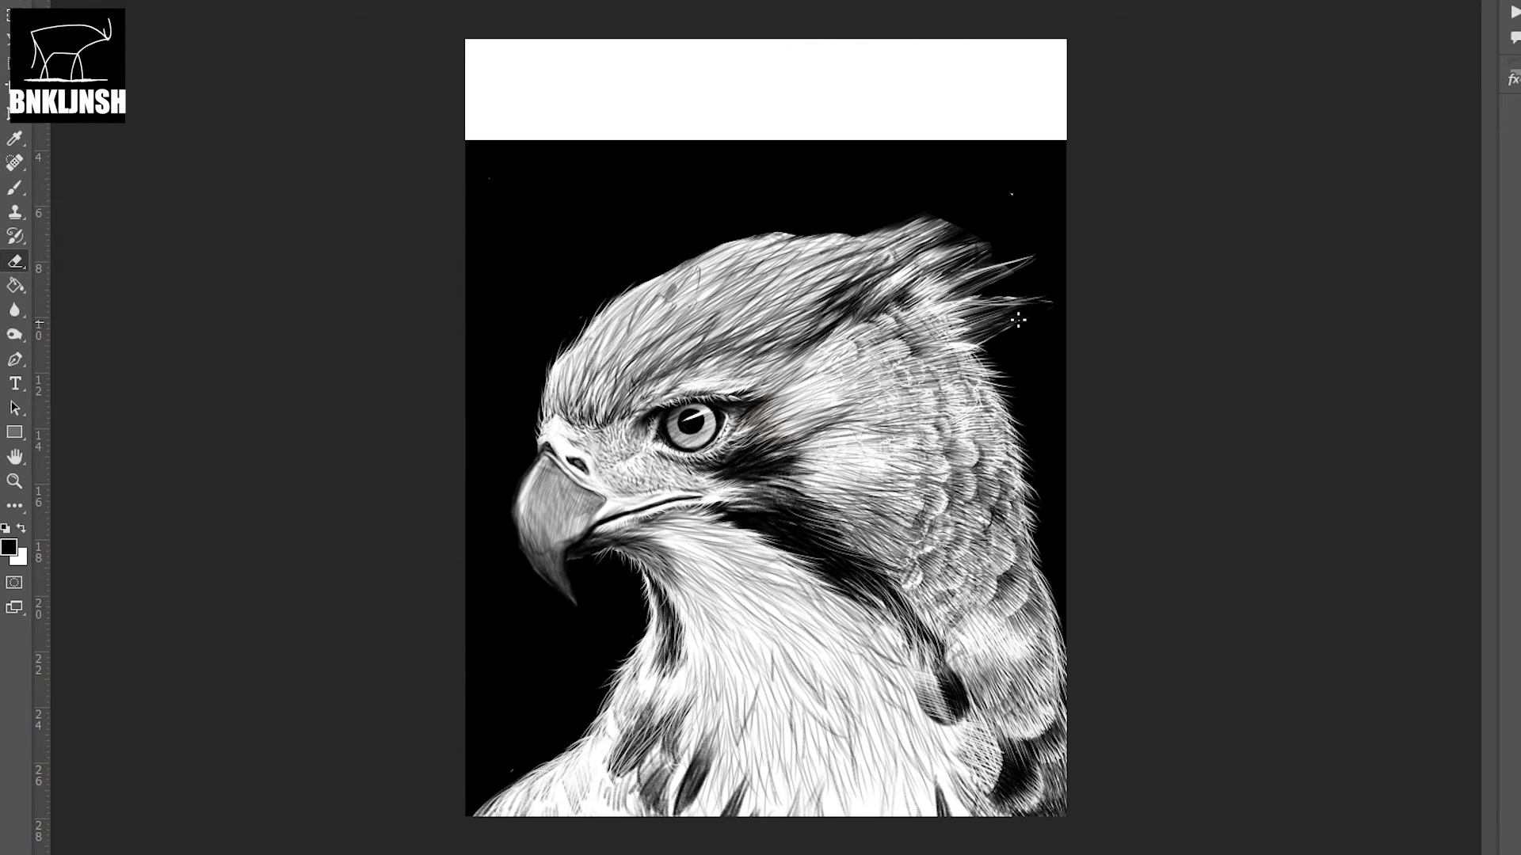
key("b")
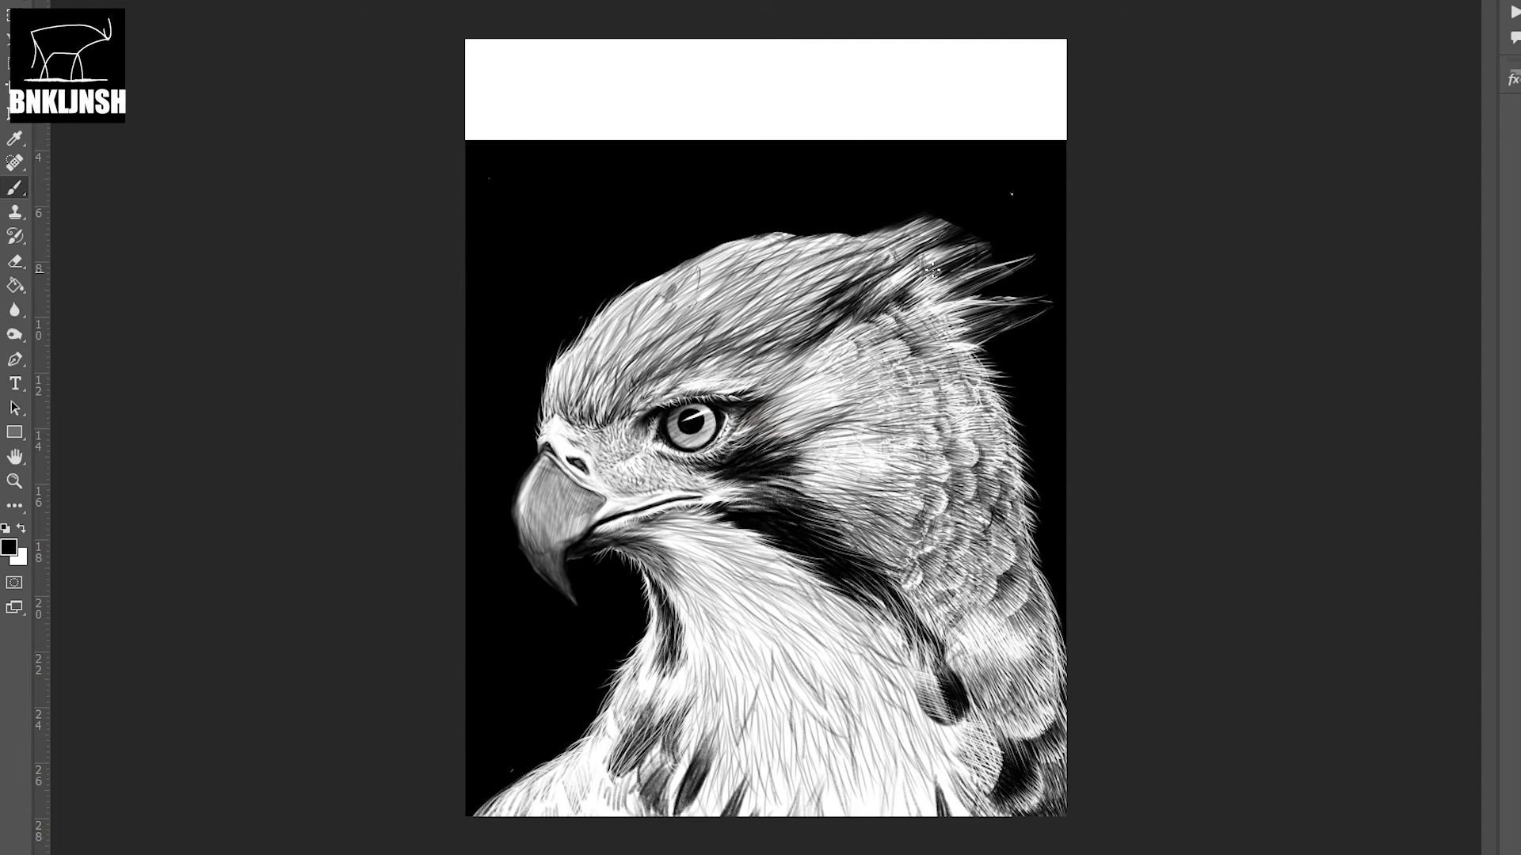
key("e")
left_click_drag(689, 261, 988, 200)
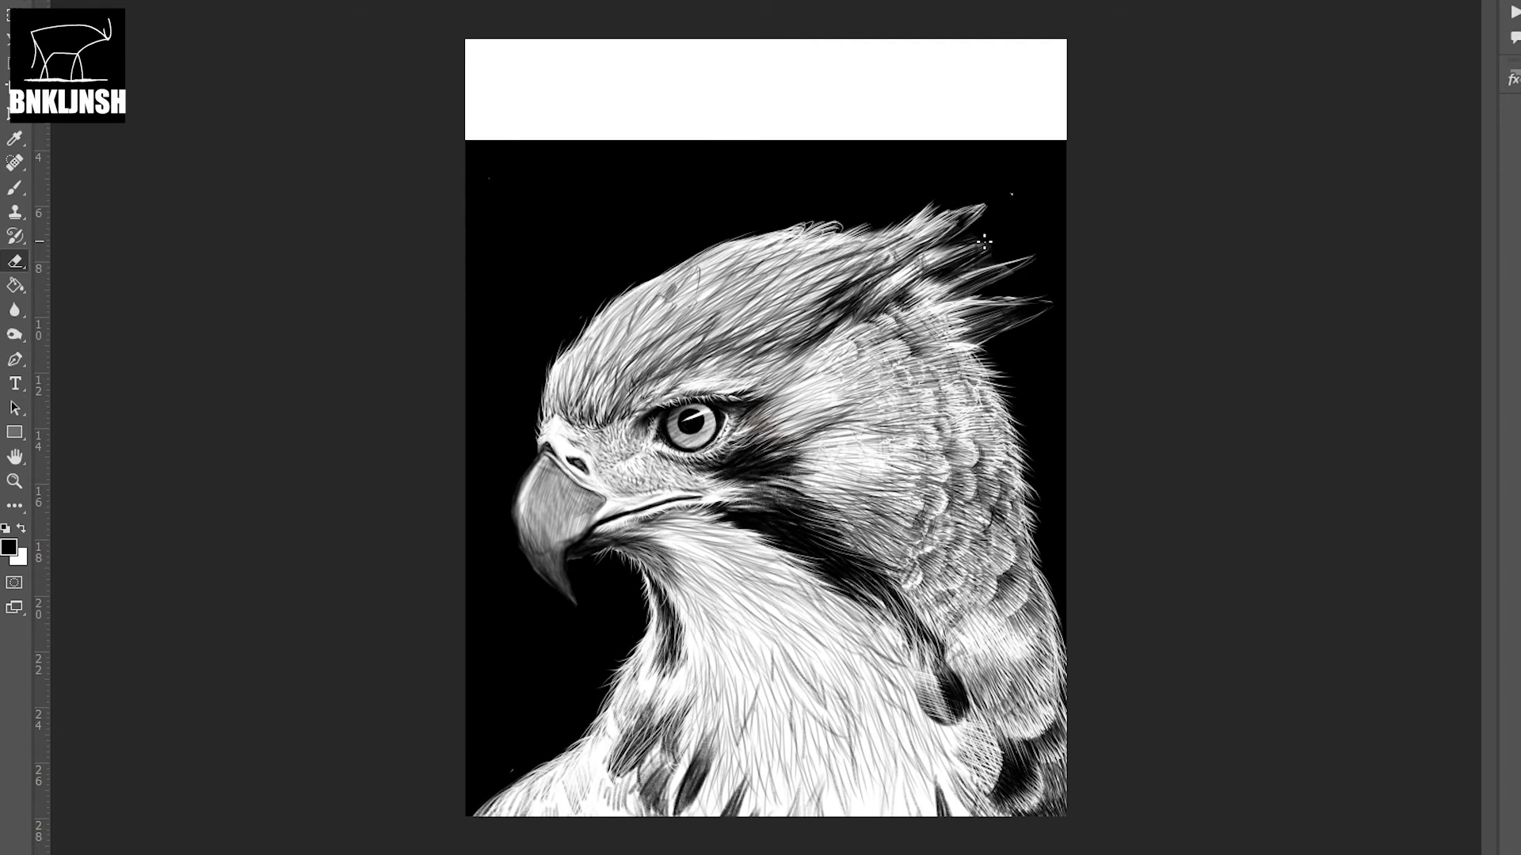
- Darken patches of the bright crest feathers near the tip and across the crest
key("b")
mouse_move(915, 273)
left_mouse_down()
mouse_move(951, 252)
mouse_move(974, 285)
left_mouse_up()
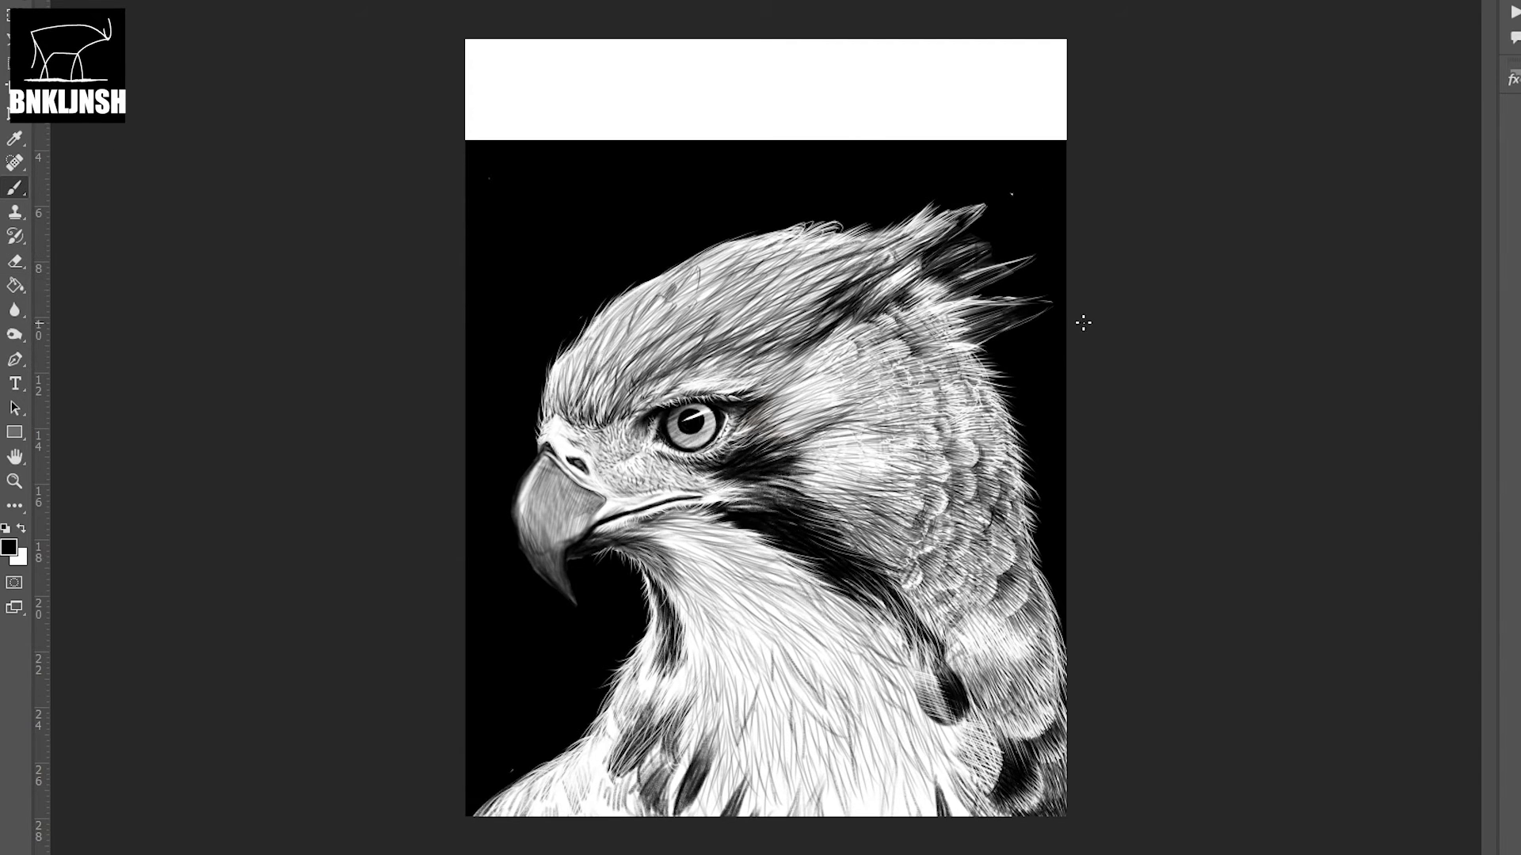
left_click_drag(903, 242, 955, 209)
left_click_drag(950, 299, 1018, 305)
- Brighten dark areas along the back of the neck and cheek, undoing one crown erase
key("e")
left_click_drag(816, 212, 700, 263)
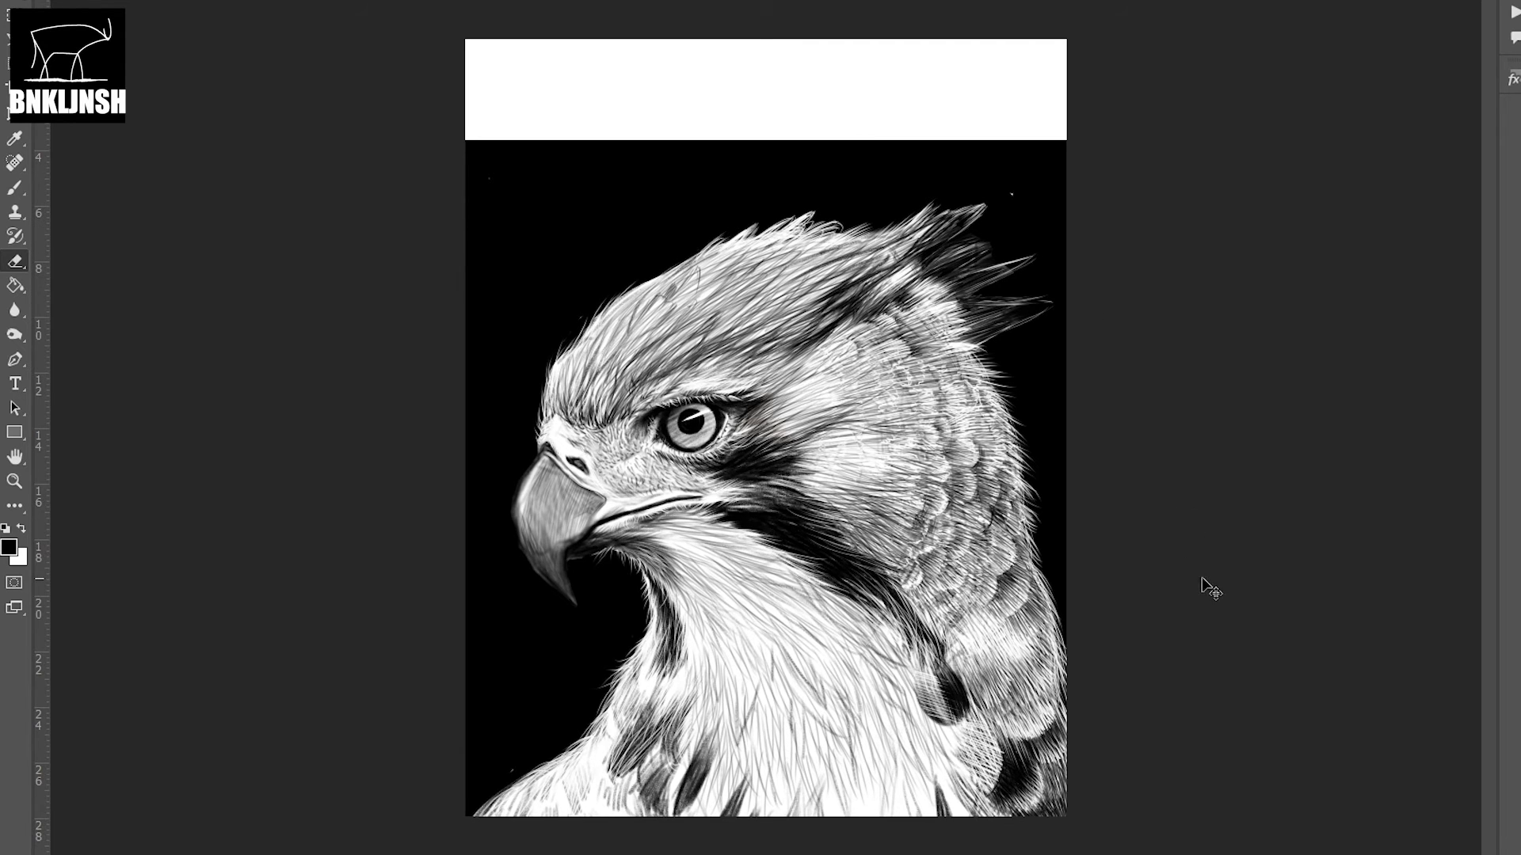
key("ctrl+z")
key("ctrl+z")
mouse_move(949, 333)
left_mouse_down()
mouse_move(998, 360)
mouse_move(1000, 410)
mouse_move(1030, 442)
left_mouse_up()
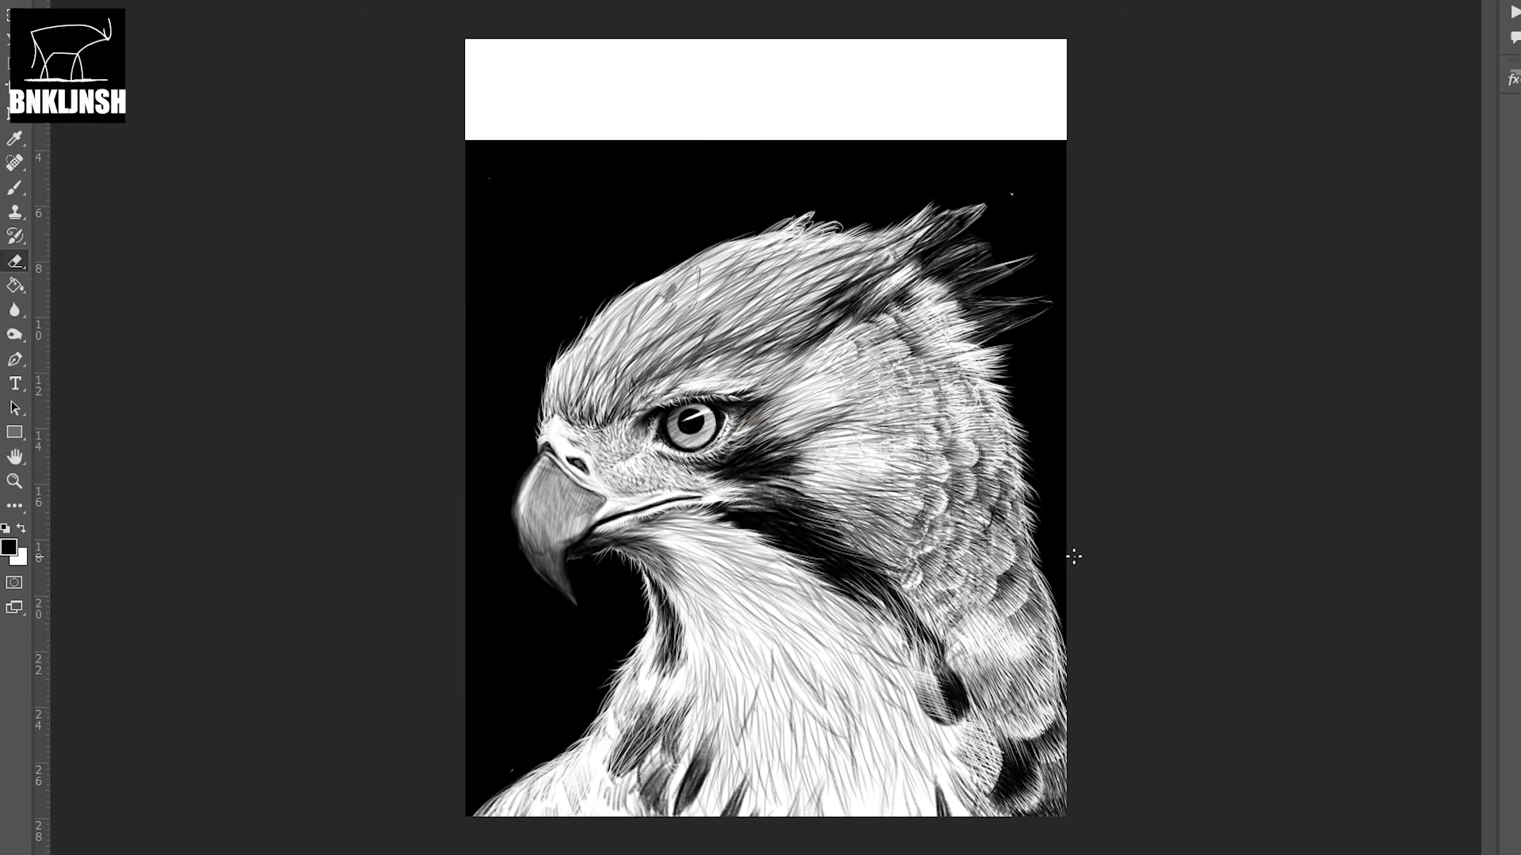
mouse_move(819, 379)
left_mouse_down()
mouse_move(876, 396)
mouse_move(855, 413)
left_mouse_up()
left_click_drag(831, 499, 881, 478)
- Shade the neck feathers and the feathers on the right side of the neck
key("b")
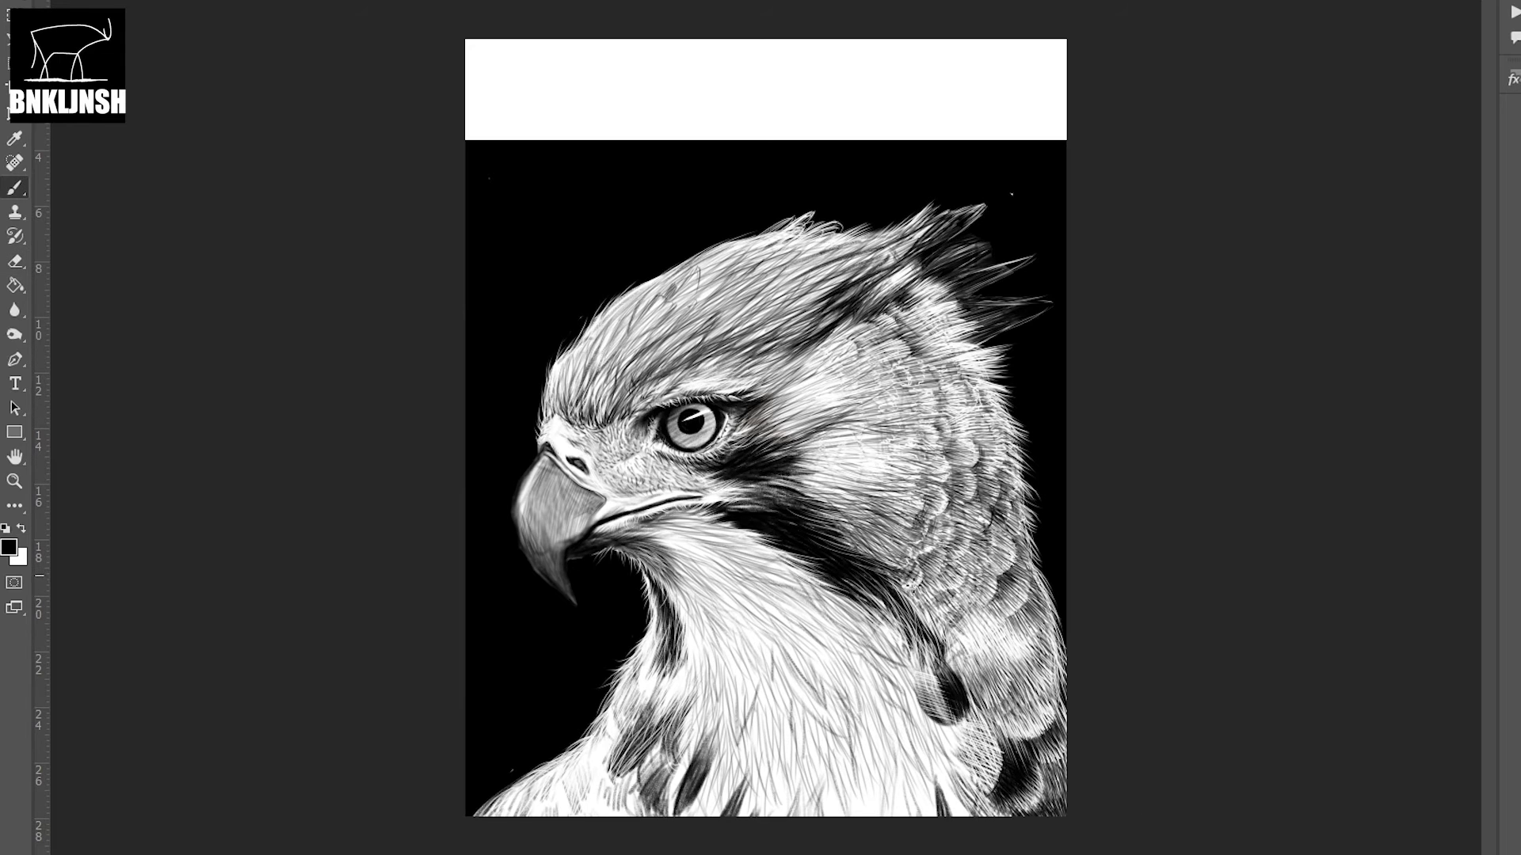
left_click_drag(863, 578, 887, 616)
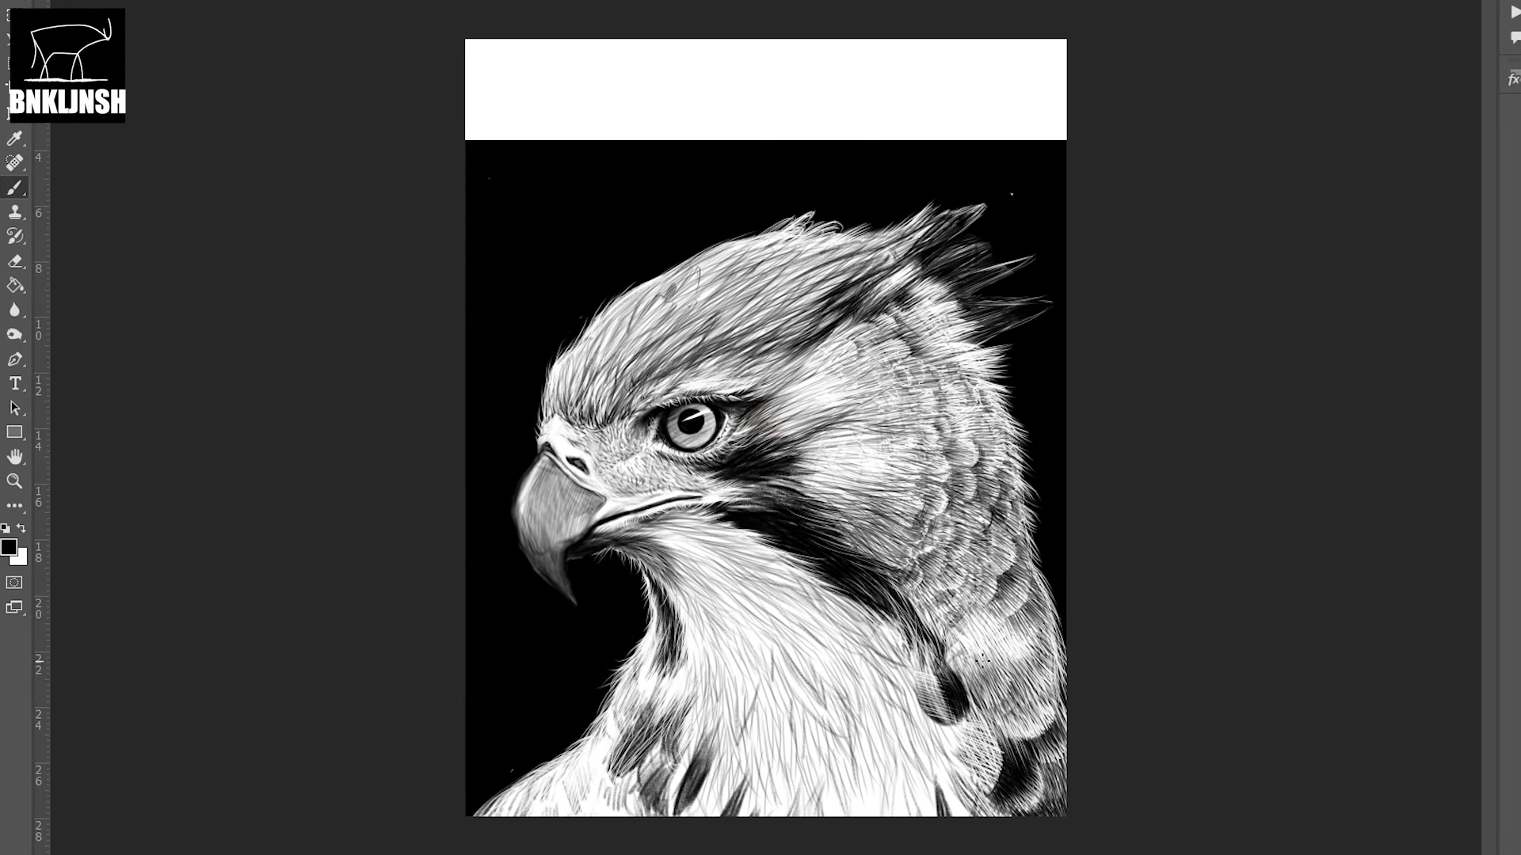
mouse_move(1012, 628)
left_mouse_down()
mouse_move(999, 654)
mouse_move(964, 650)
mouse_move(958, 683)
mouse_move(947, 673)
left_mouse_up()
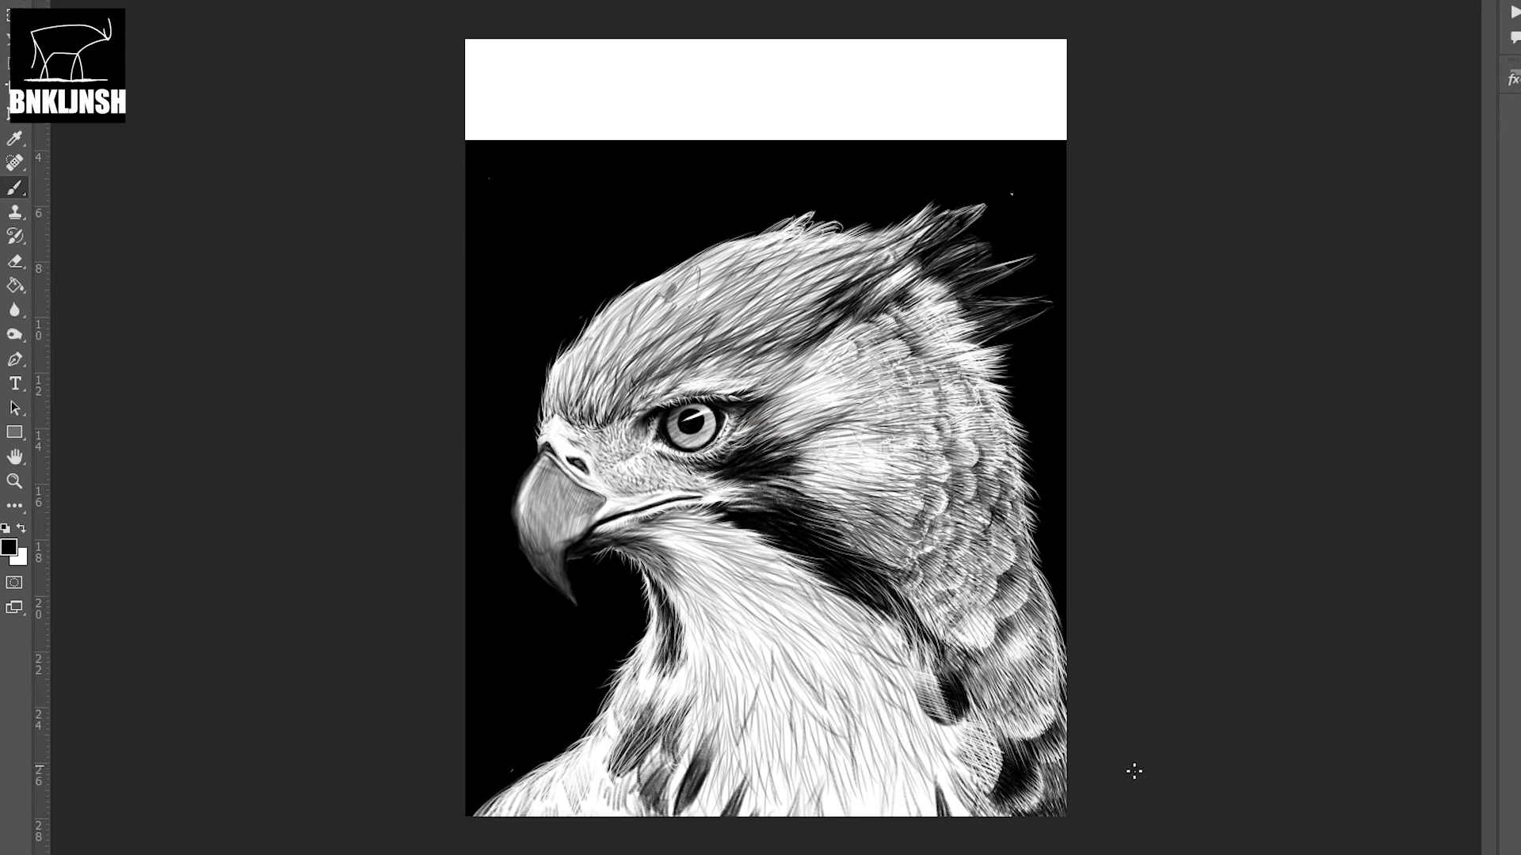
mouse_move(991, 614)
left_mouse_down()
mouse_move(984, 644)
mouse_move(1013, 693)
mouse_move(1035, 649)
mouse_move(999, 633)
mouse_move(1032, 619)
left_mouse_up()
- Darken the lower-left breast feathers with dark hatching strokes
left_click_drag(710, 741, 690, 792)
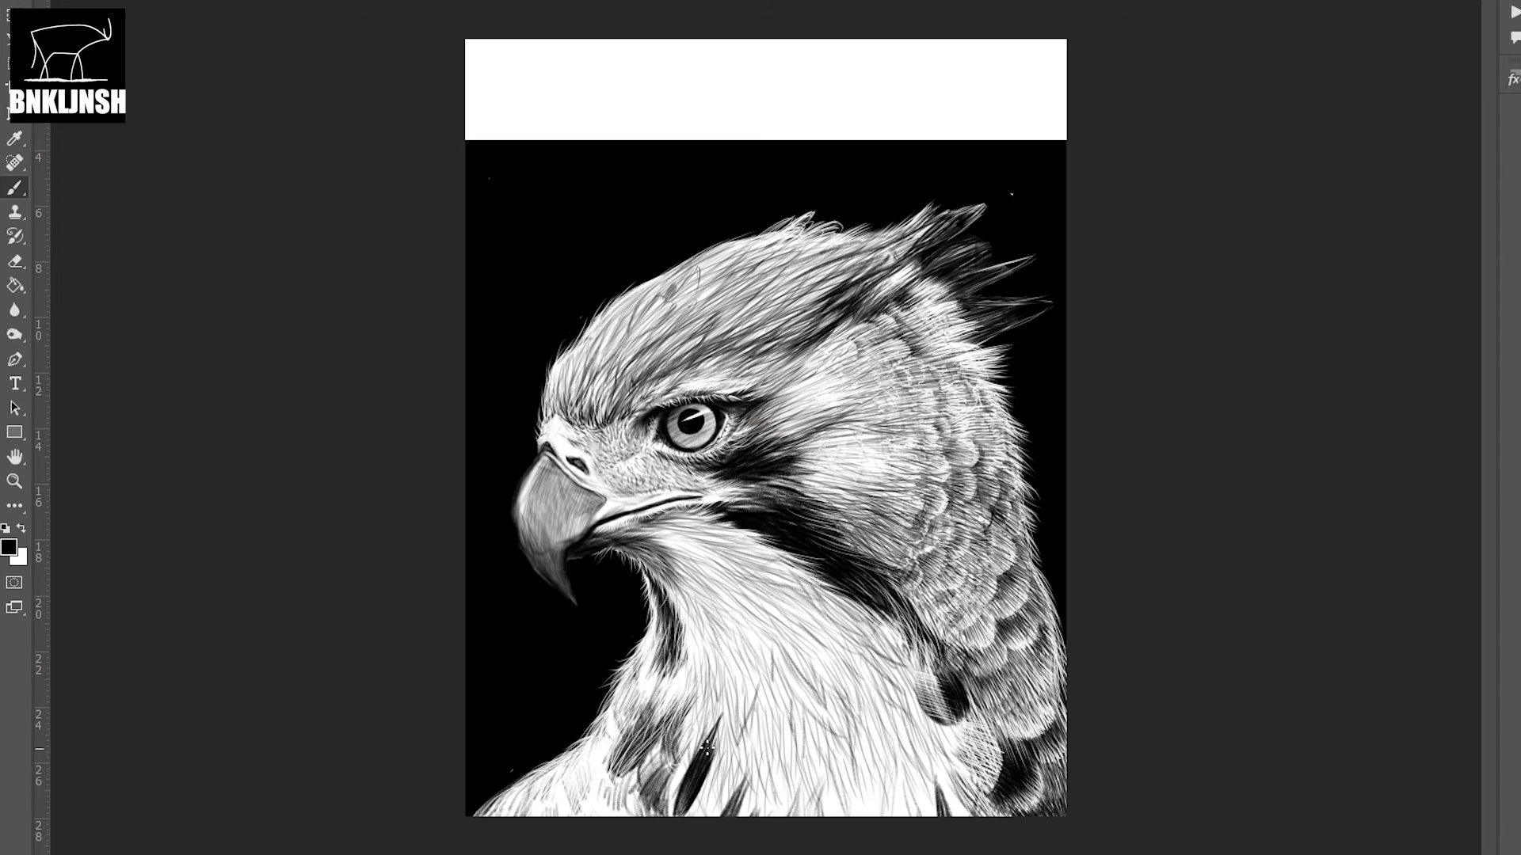
left_click_drag(656, 733, 625, 779)
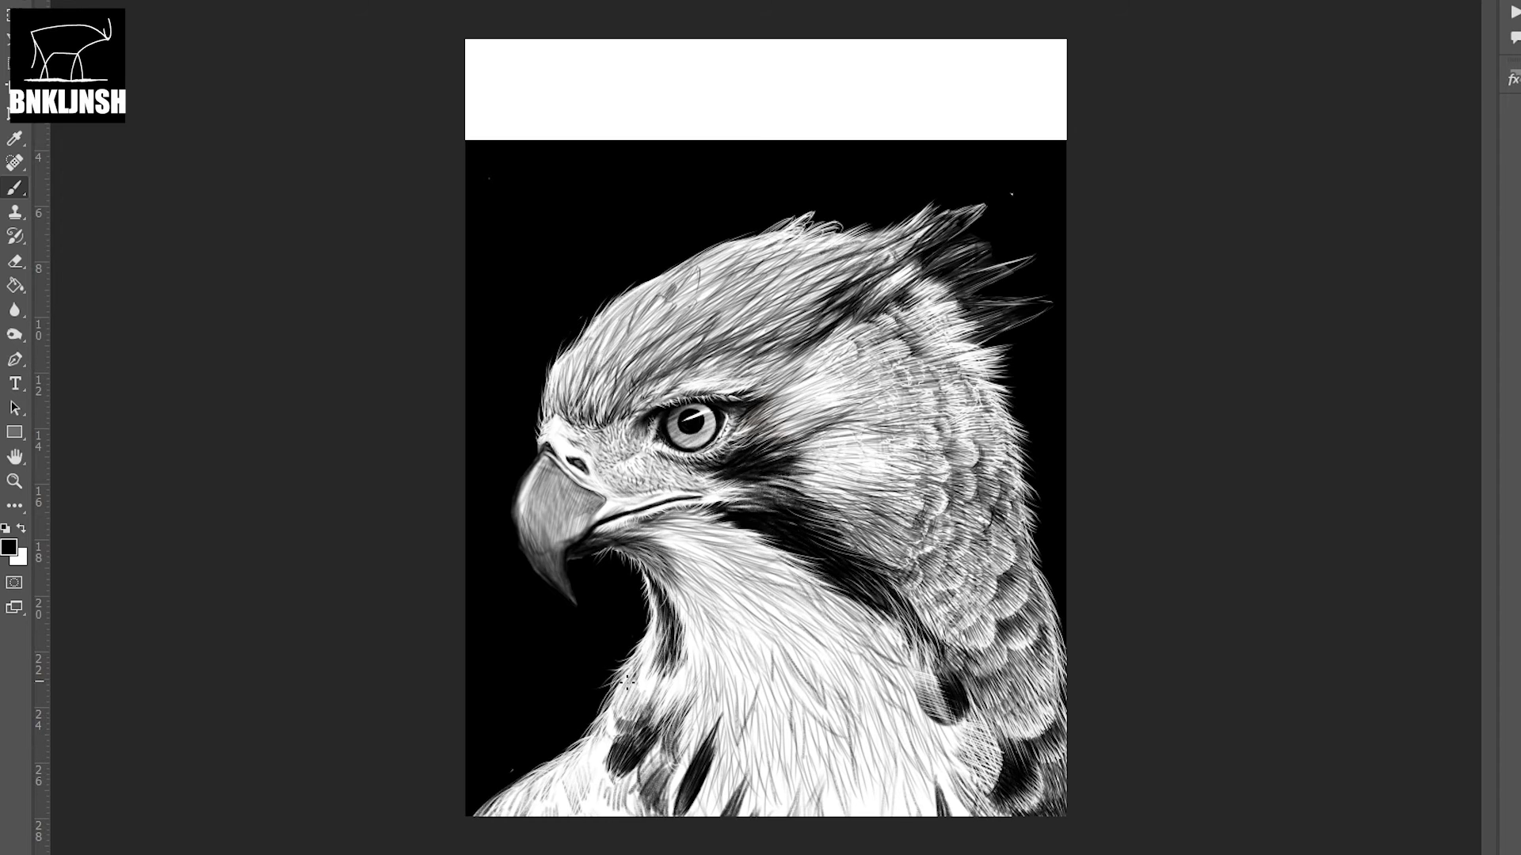
left_click_drag(621, 696, 574, 812)
left_click_drag(614, 753, 582, 816)
mouse_move(669, 759)
left_mouse_down()
mouse_move(658, 793)
mouse_move(495, 814)
left_mouse_up()
left_click_drag(630, 777, 570, 816)
- Lighten and rework patches of the lower-left breast, then add small right-neck strokes
key("e")
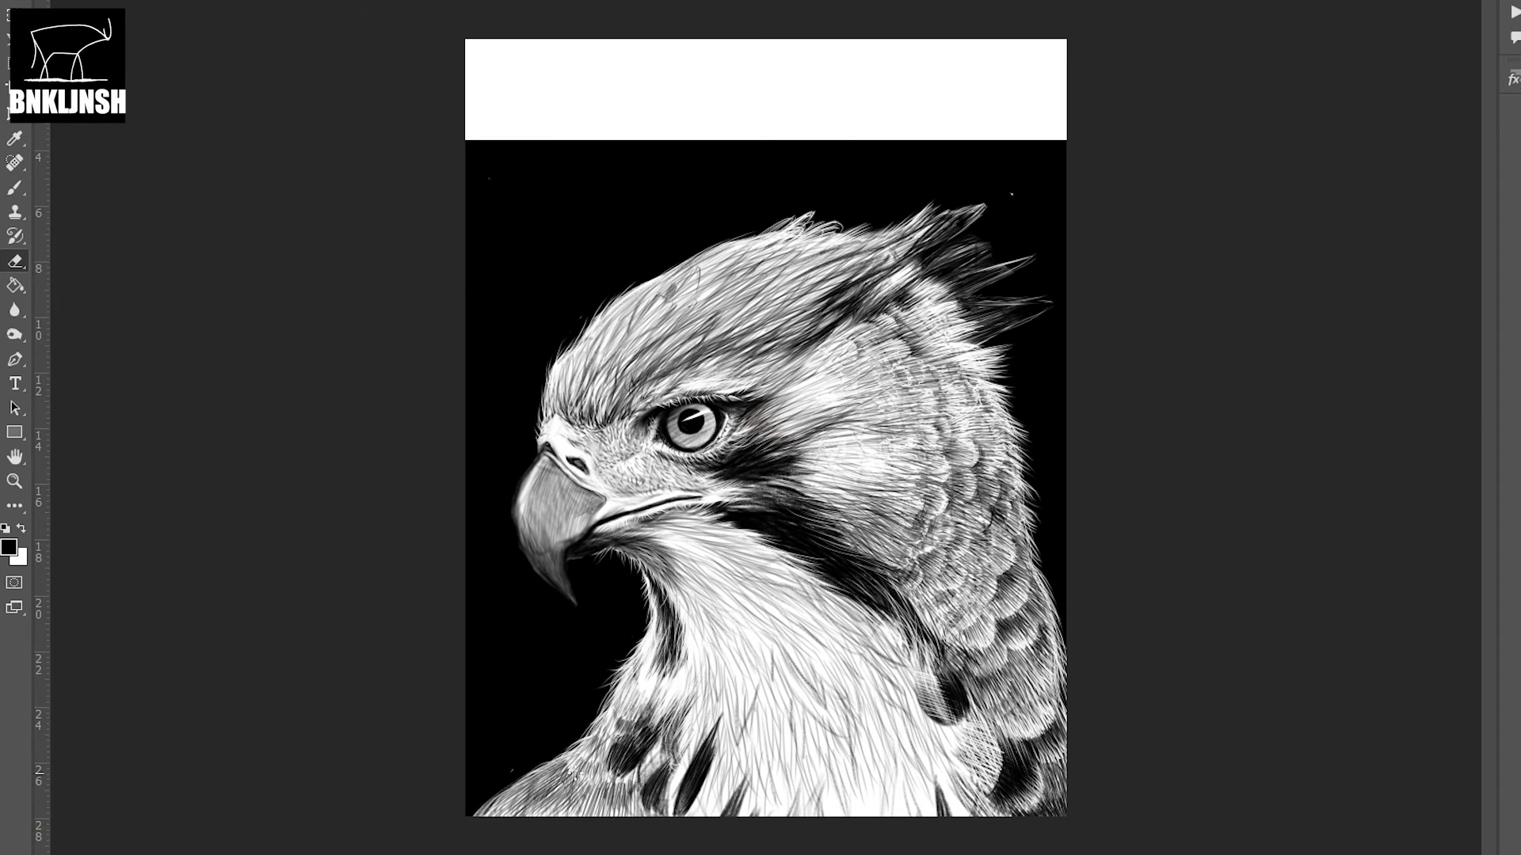
mouse_move(594, 762)
left_mouse_down()
mouse_move(527, 787)
mouse_move(630, 809)
mouse_move(475, 814)
left_mouse_up()
key("b")
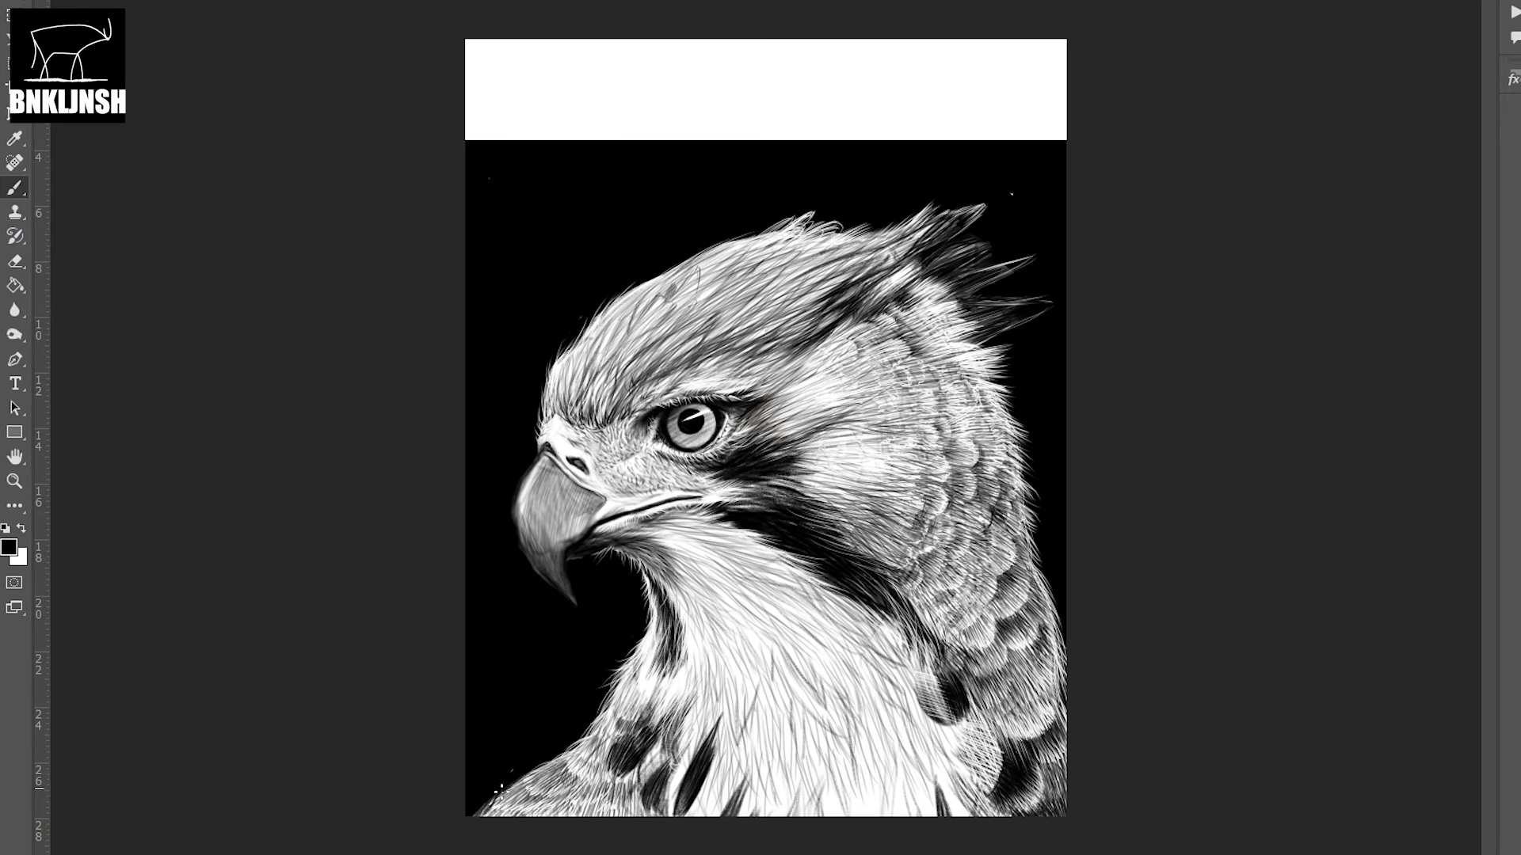
key("e")
mouse_move(538, 769)
left_mouse_down()
mouse_move(475, 814)
mouse_move(570, 798)
mouse_move(578, 782)
mouse_move(554, 801)
mouse_move(547, 756)
left_mouse_up()
key("b")
mouse_move(982, 626)
left_mouse_down()
mouse_move(930, 650)
mouse_move(982, 659)
mouse_move(976, 630)
mouse_move(994, 586)
mouse_move(997, 598)
left_mouse_up()
- Add dark strokes to the right neck, behind the eye, behind the head and cheek
left_click_drag(939, 556, 911, 612)
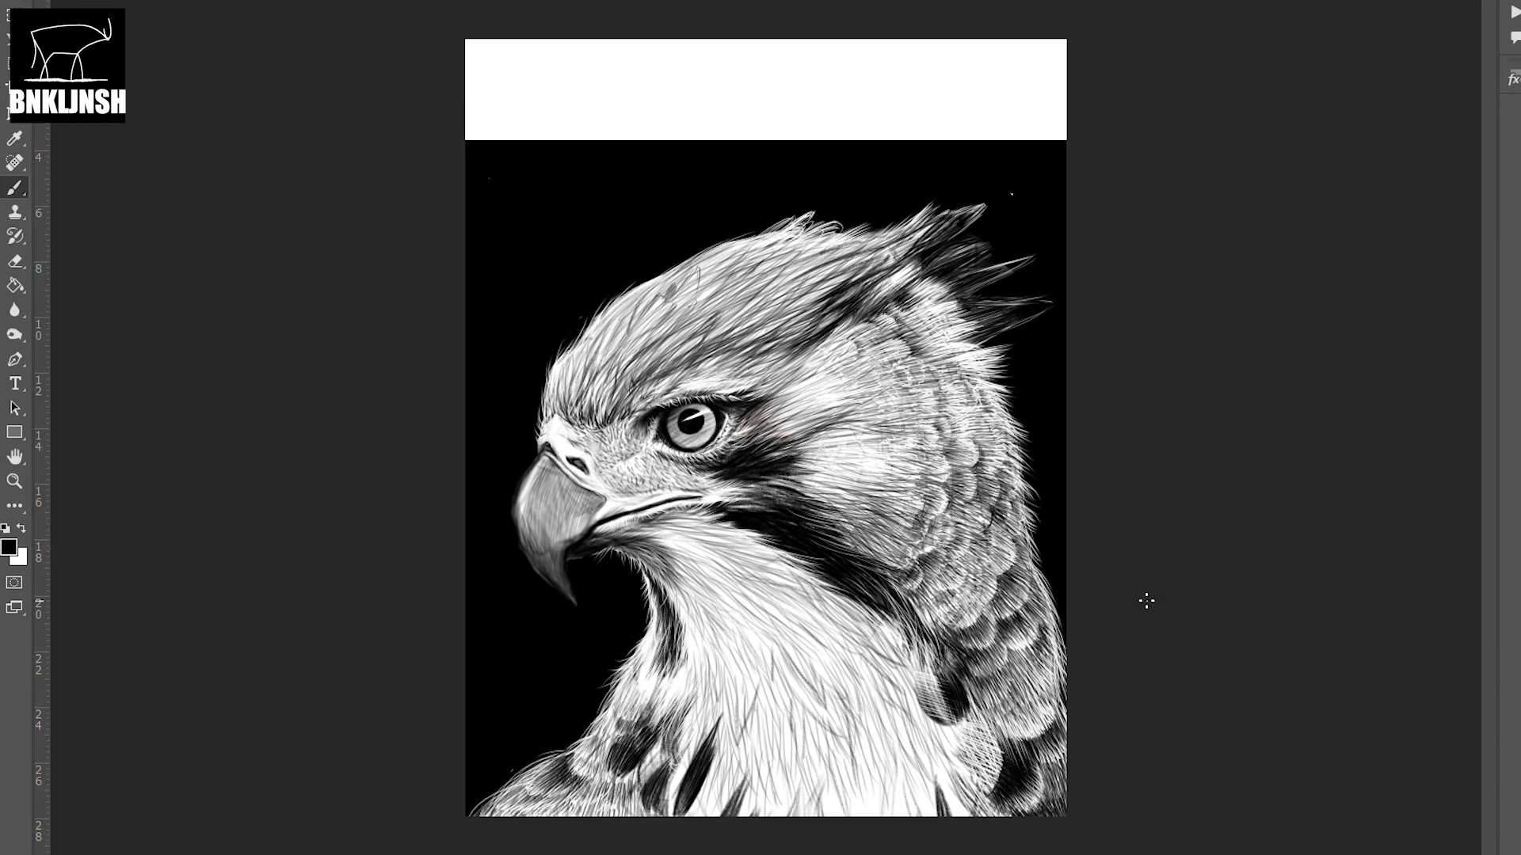
left_click_drag(890, 394, 915, 385)
left_click_drag(919, 404, 897, 414)
mouse_move(970, 349)
left_mouse_down()
mouse_move(917, 446)
mouse_move(873, 430)
mouse_move(839, 507)
mouse_move(807, 513)
mouse_move(846, 568)
left_mouse_up()
left_click_drag(928, 513, 887, 556)
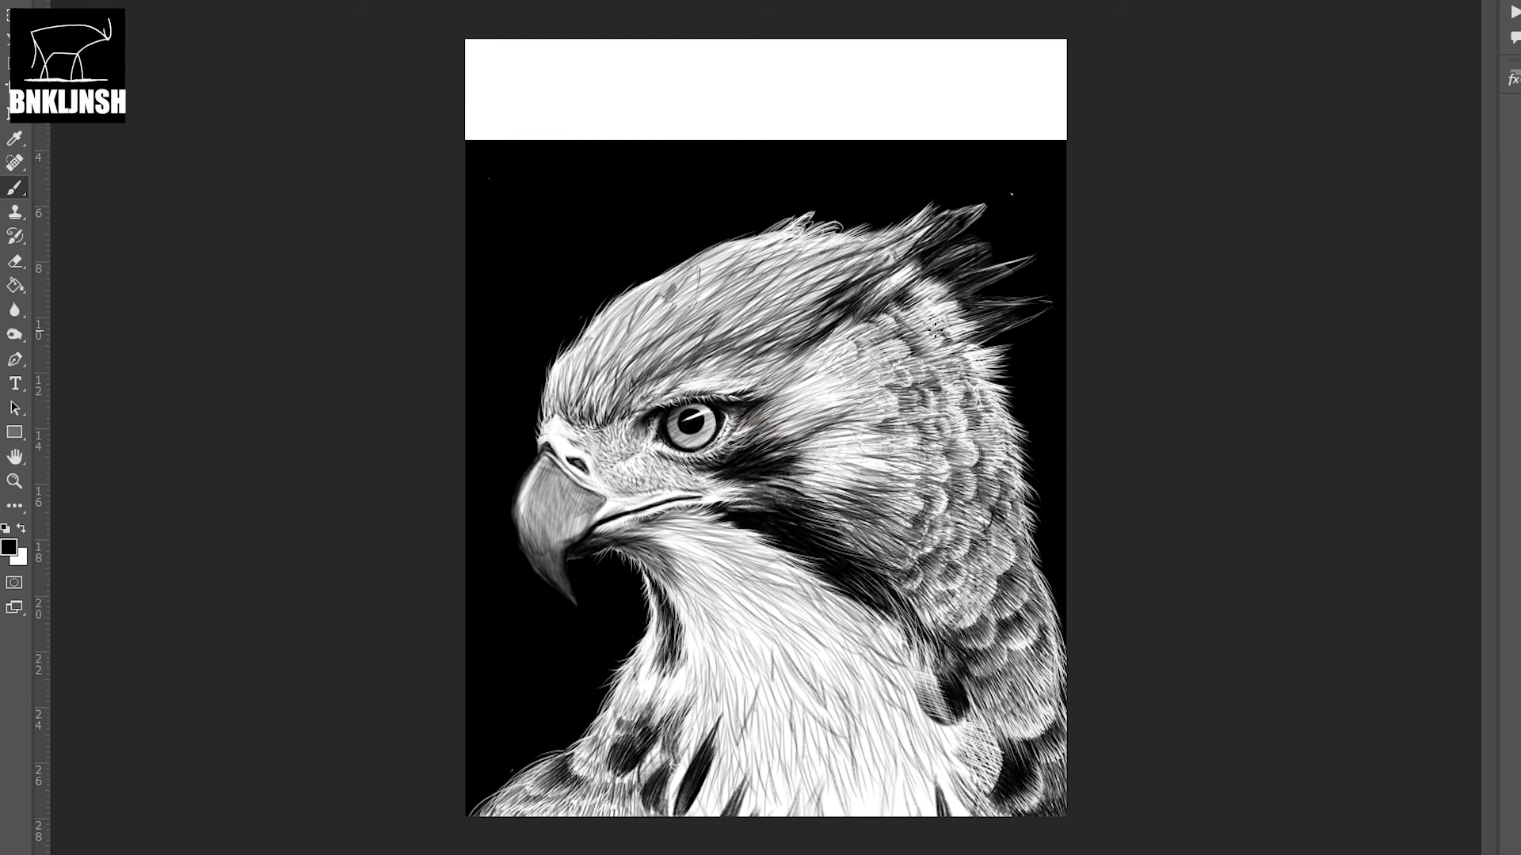
- Shade the crest feathers darker, then erase to restore lighter crest tips
left_click_drag(936, 323, 943, 317)
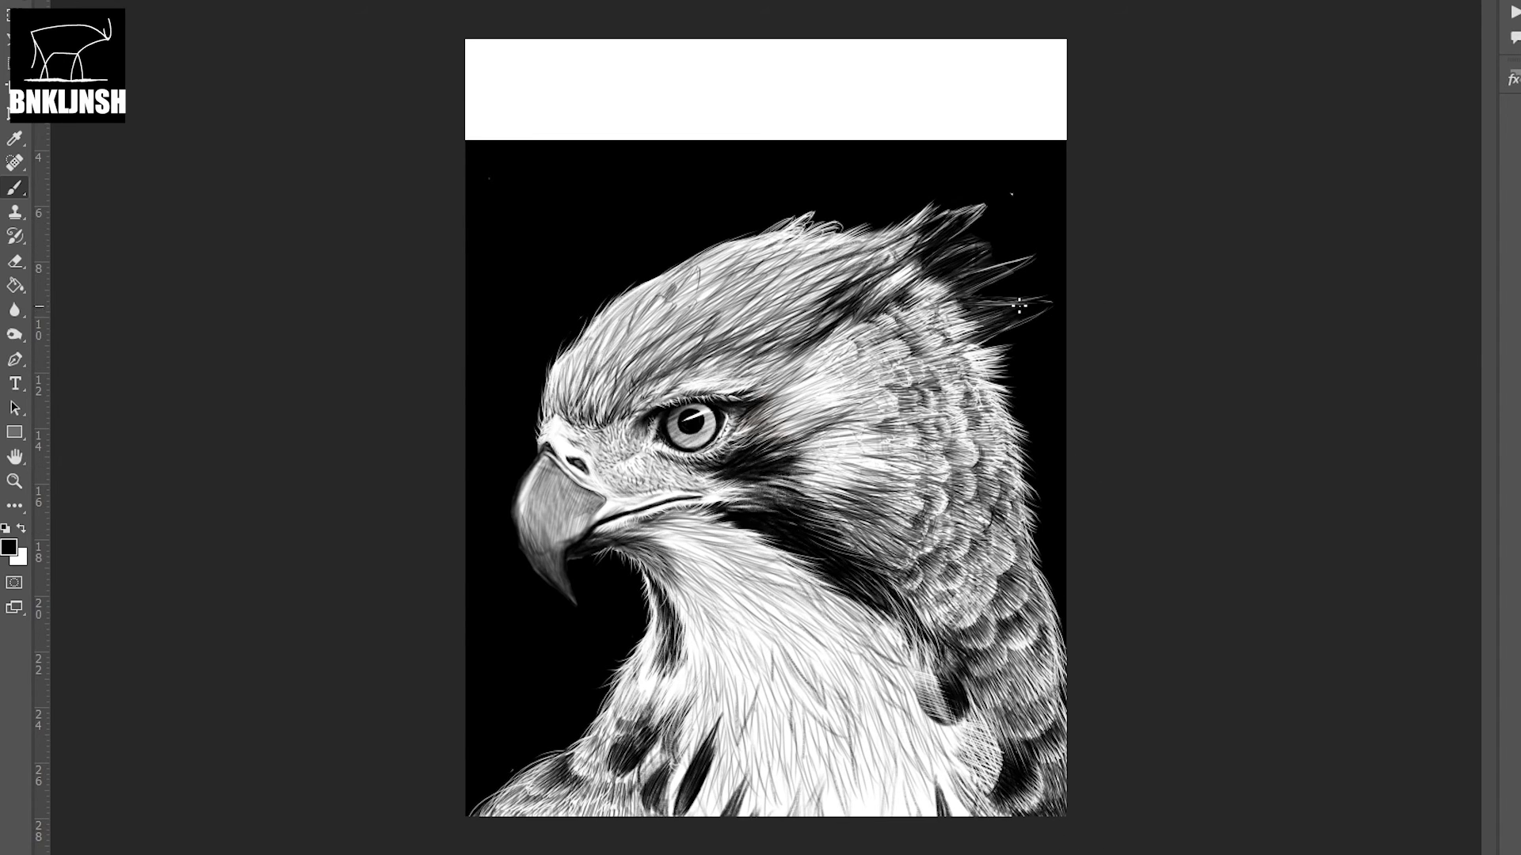
left_click_drag(970, 327, 1034, 312)
mouse_move(982, 238)
left_mouse_down()
mouse_move(943, 208)
mouse_move(915, 211)
left_mouse_up()
key("e")
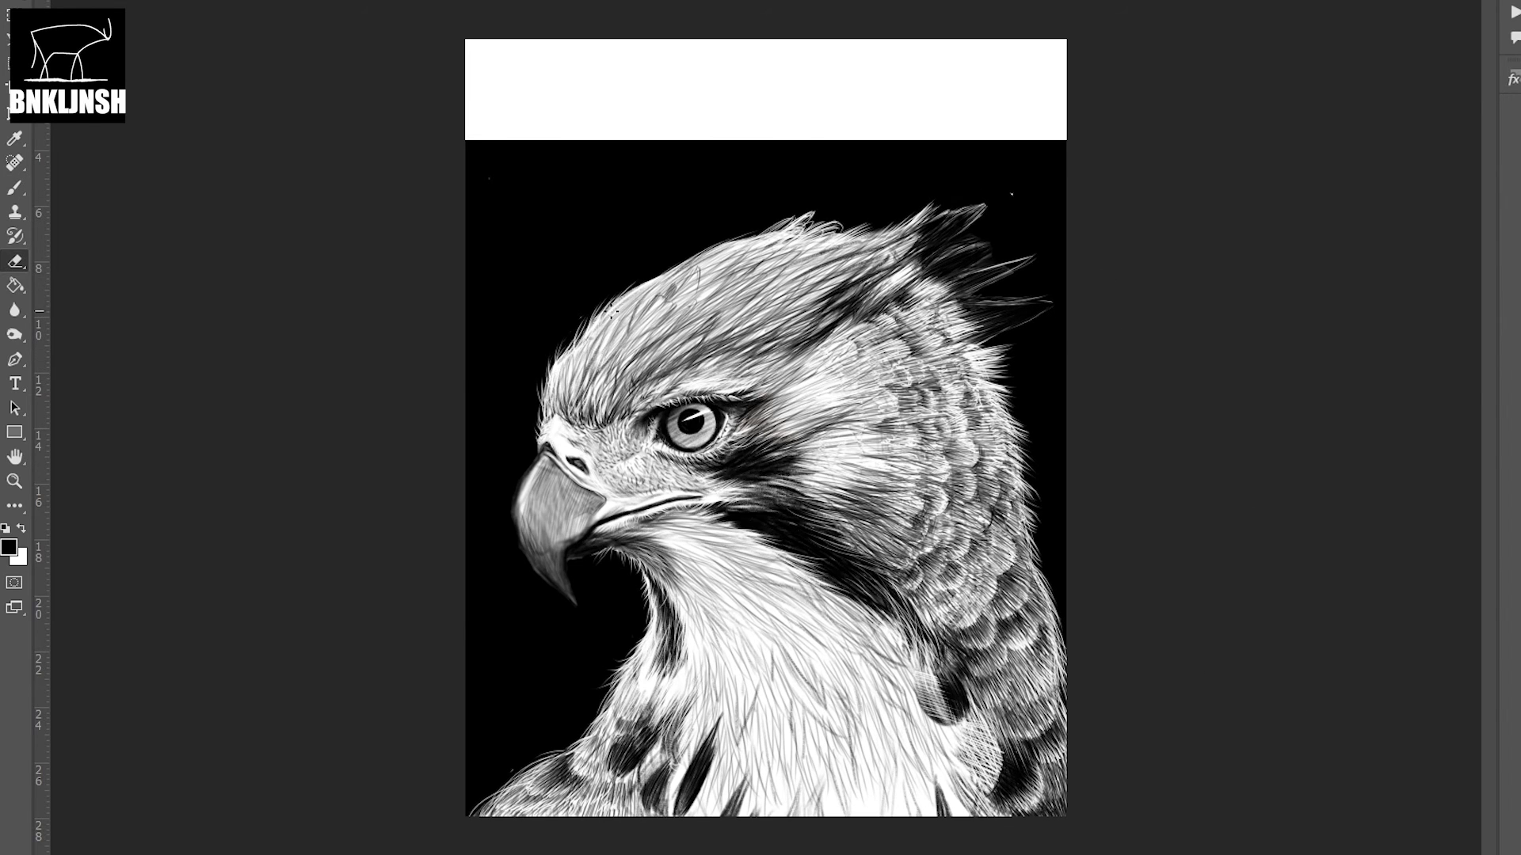
left_click_drag(840, 234, 984, 198)
mouse_move(923, 265)
left_mouse_down()
mouse_move(975, 245)
mouse_move(1033, 260)
left_mouse_up()
left_click_drag(958, 305, 1039, 298)
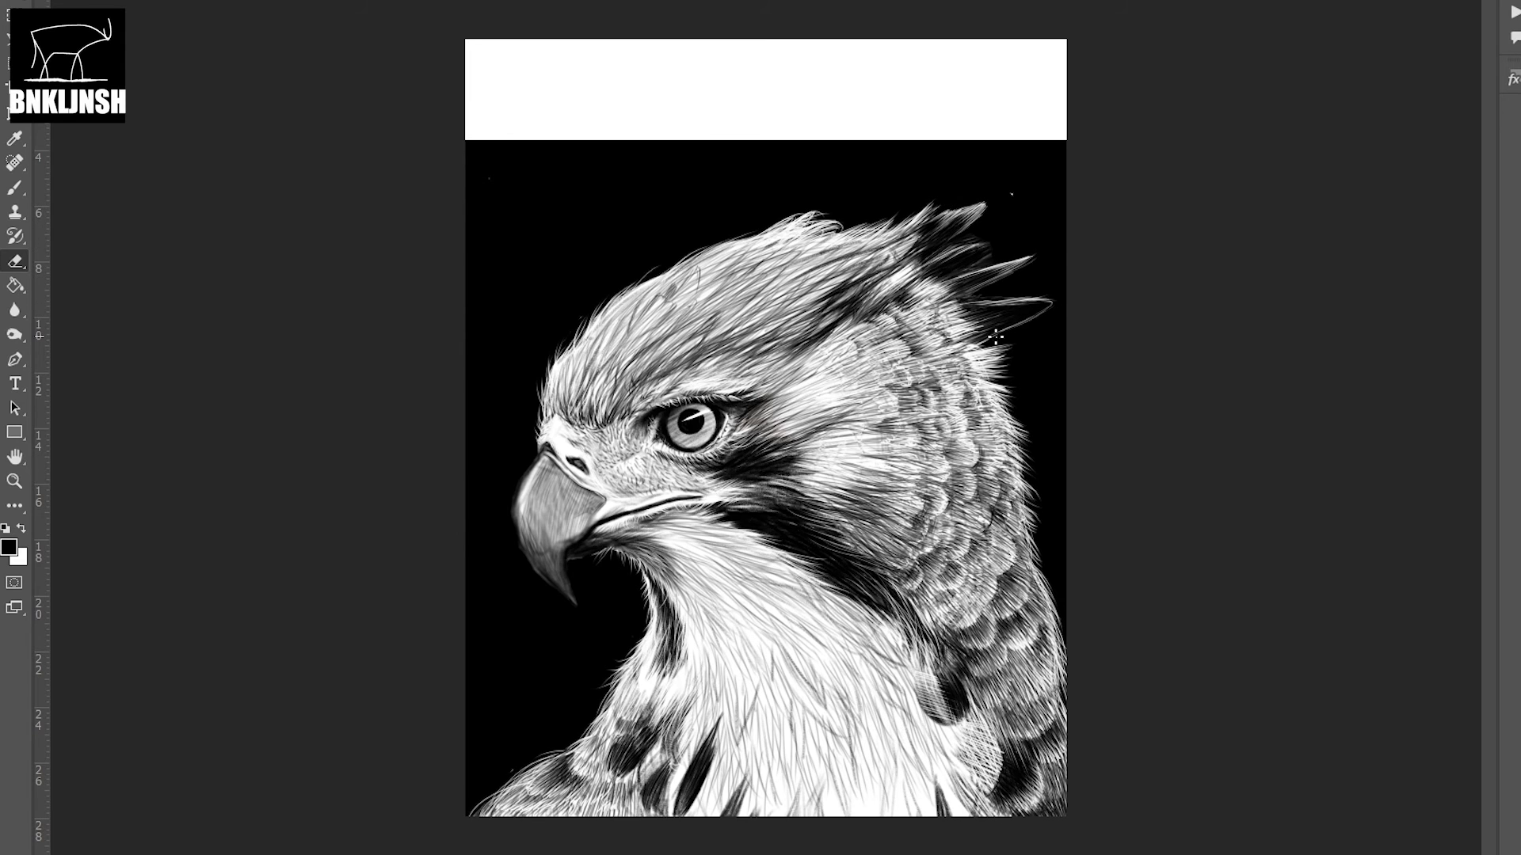
left_click_drag(970, 342, 1019, 323)
- Add dark shoulder strokes, brighten small neck patches, and brush fine hairs on the white neck
key("b")
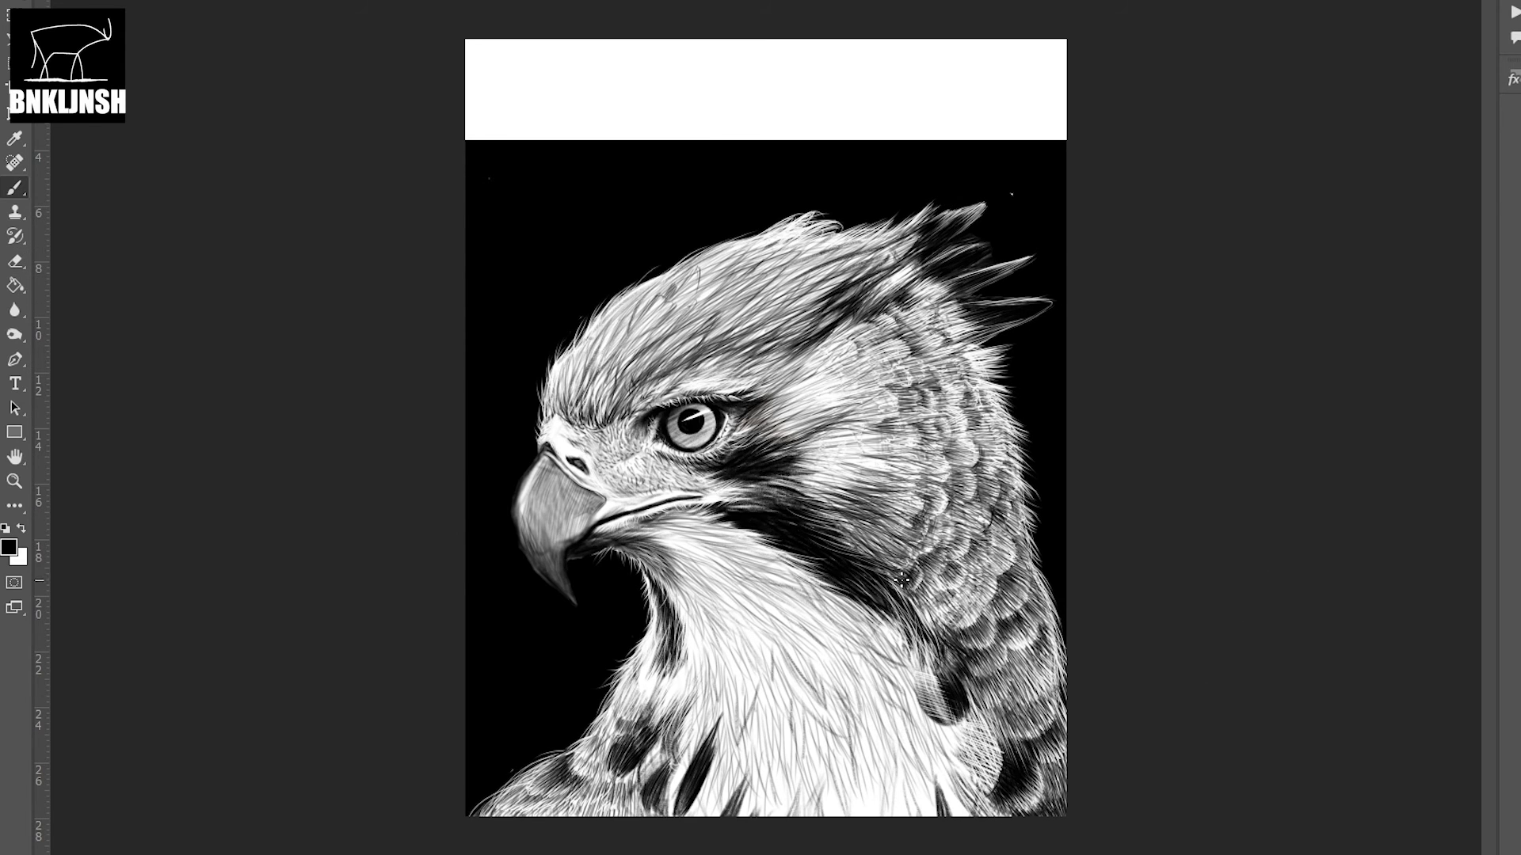
mouse_move(922, 596)
left_mouse_down()
mouse_move(954, 569)
mouse_move(943, 594)
mouse_move(963, 585)
mouse_move(985, 607)
left_mouse_up()
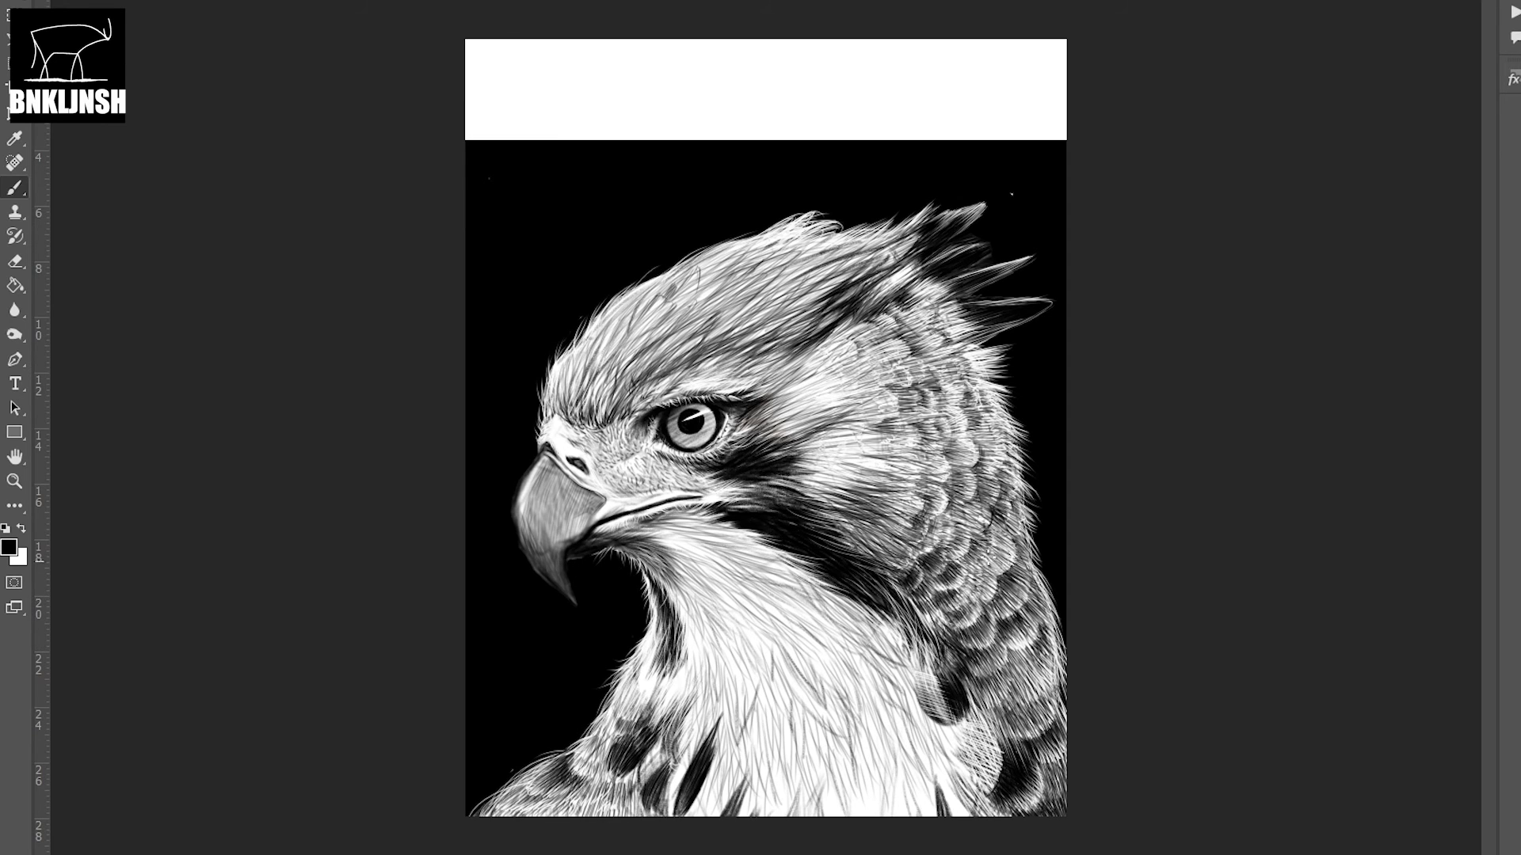
key("e")
mouse_move(923, 404)
left_mouse_down()
mouse_move(877, 377)
mouse_move(893, 358)
left_mouse_up()
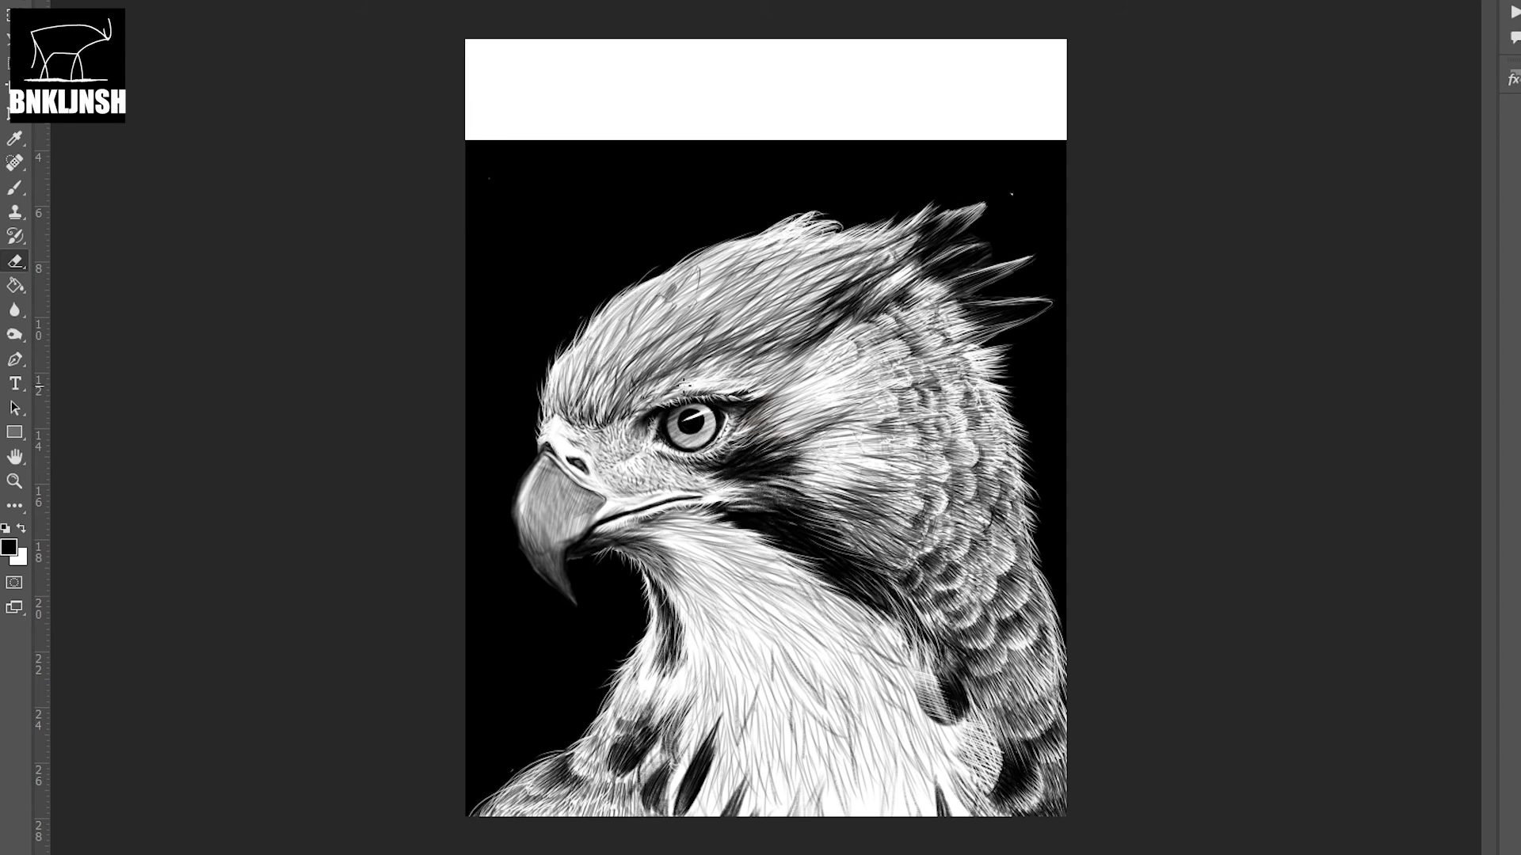
key("b")
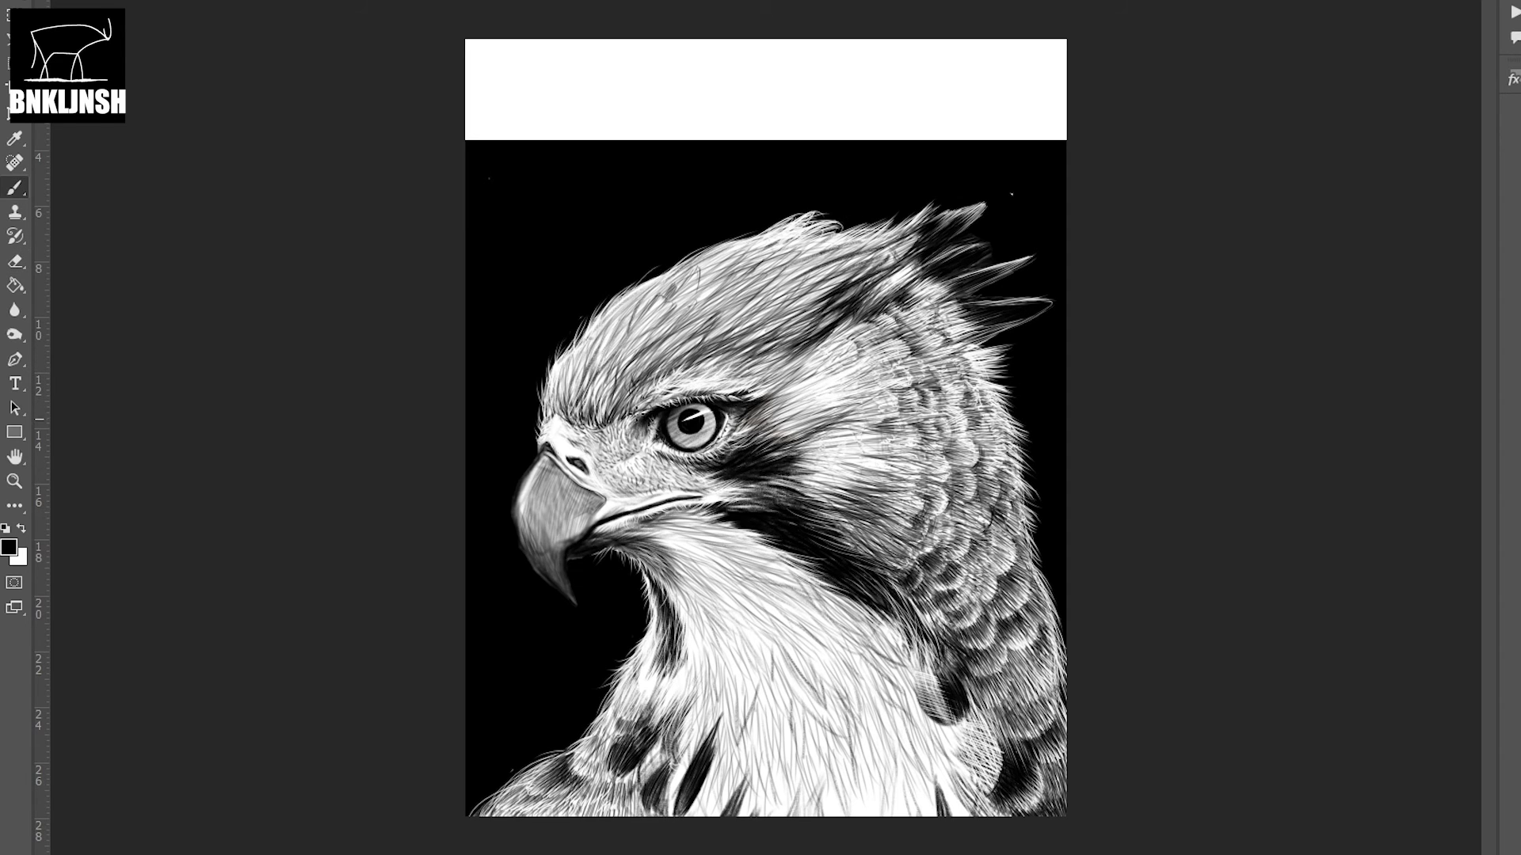
mouse_move(759, 640)
left_mouse_down()
mouse_move(697, 602)
mouse_move(721, 634)
mouse_move(864, 713)
left_mouse_up()
- Brush fine dark hair strokes across the white neck feathers, down to the lower neck
left_click_drag(911, 646, 804, 713)
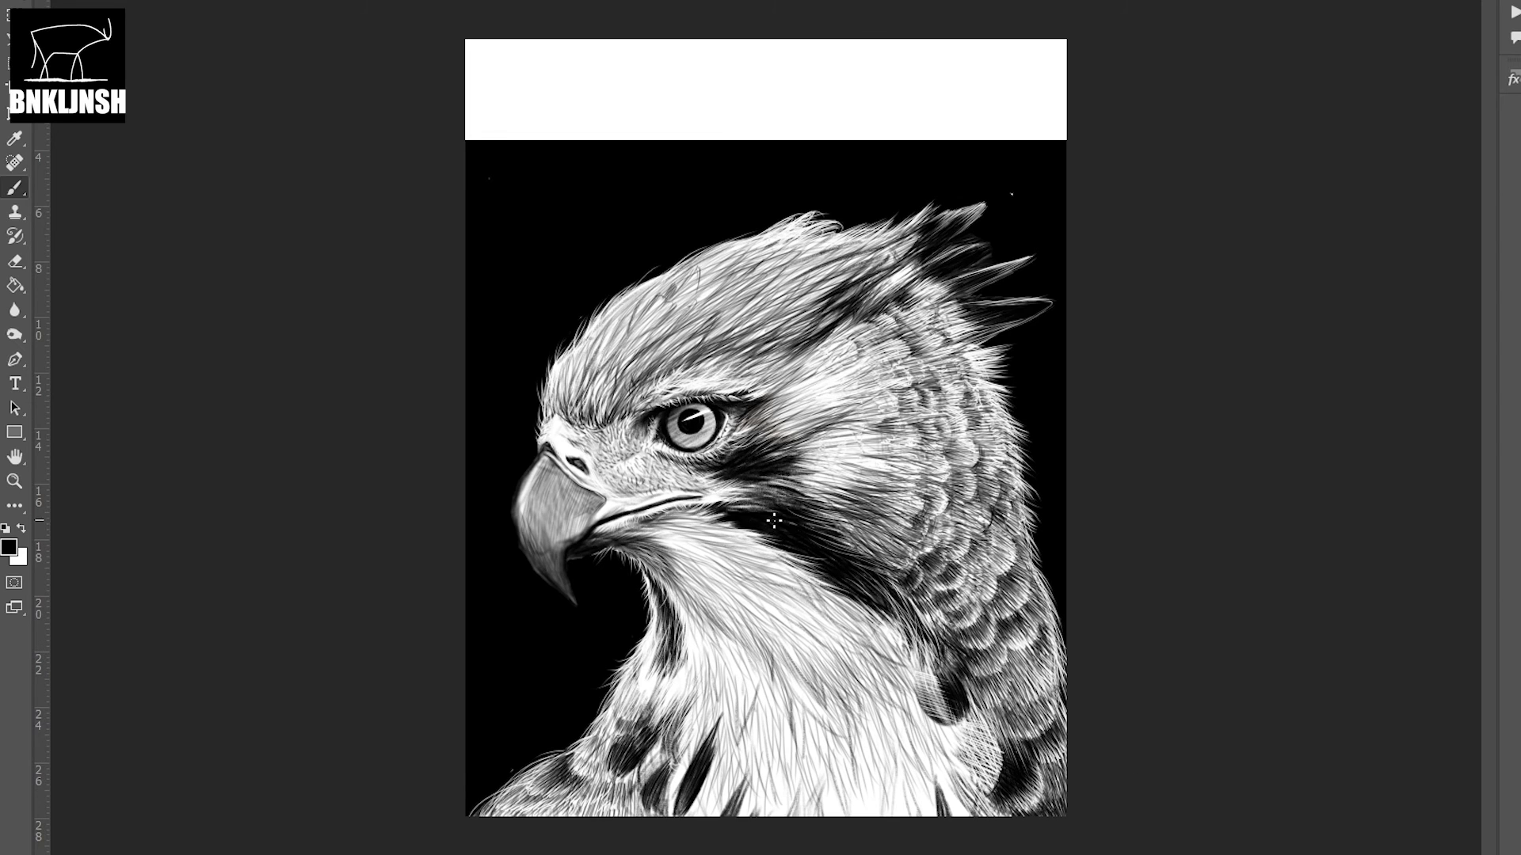
left_click_drag(781, 530, 693, 564)
mouse_move(800, 570)
left_mouse_down()
mouse_move(705, 626)
mouse_move(871, 622)
mouse_move(855, 654)
left_mouse_up()
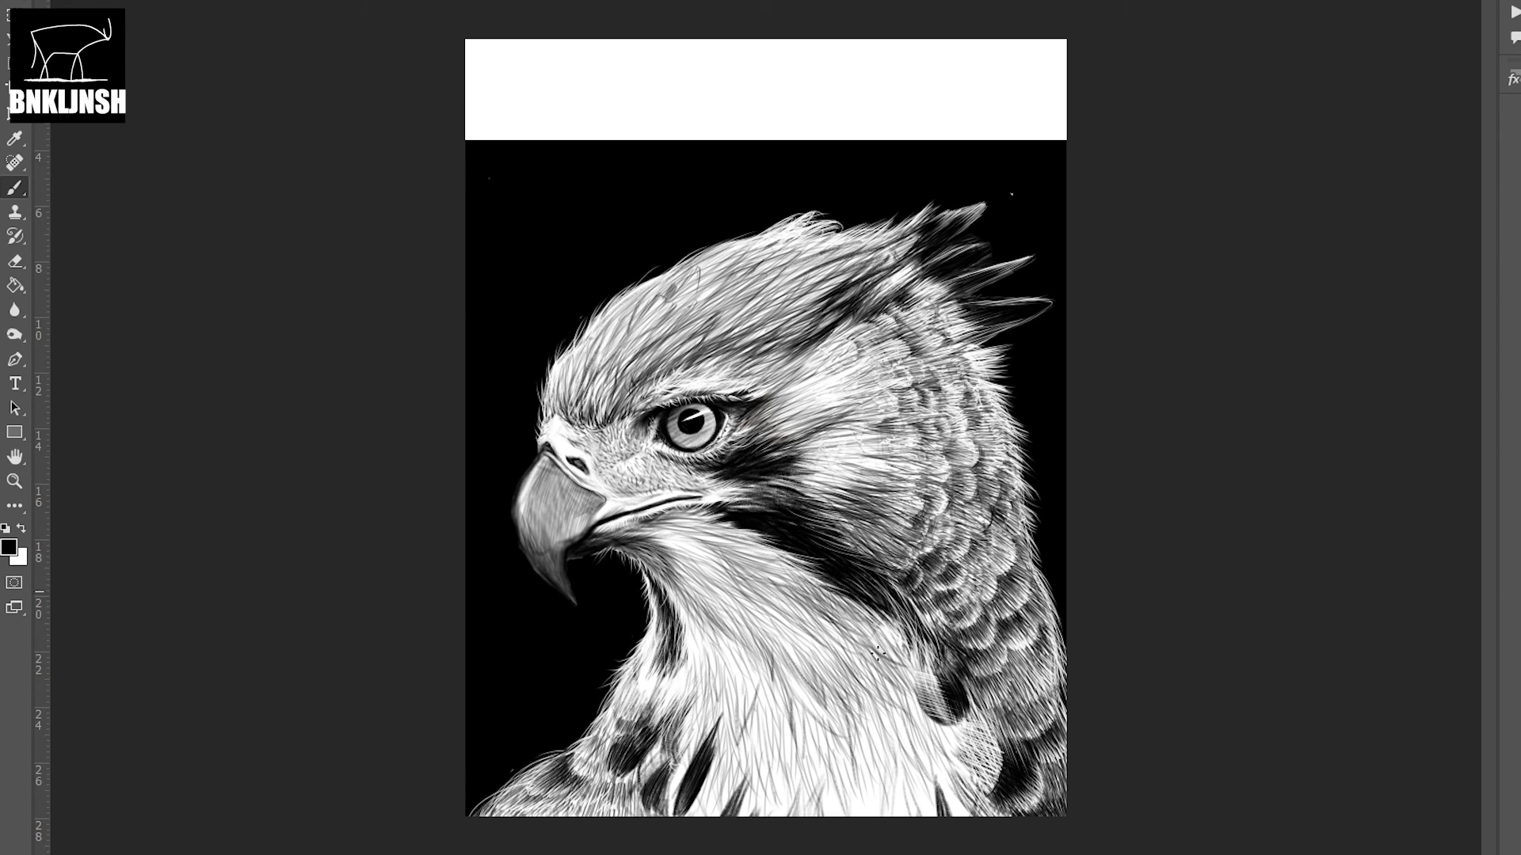
left_click_drag(918, 610, 792, 744)
left_click_drag(760, 633, 713, 816)
mouse_move(753, 749)
left_mouse_down()
mouse_move(705, 816)
mouse_move(828, 815)
left_mouse_up()
left_click_drag(872, 749, 895, 816)
left_click_drag(951, 709, 927, 816)
- Add dark strokes to the head above the eye and deepen the lower neck feather shapes
left_click_drag(717, 262, 602, 341)
left_click_drag(761, 244, 642, 336)
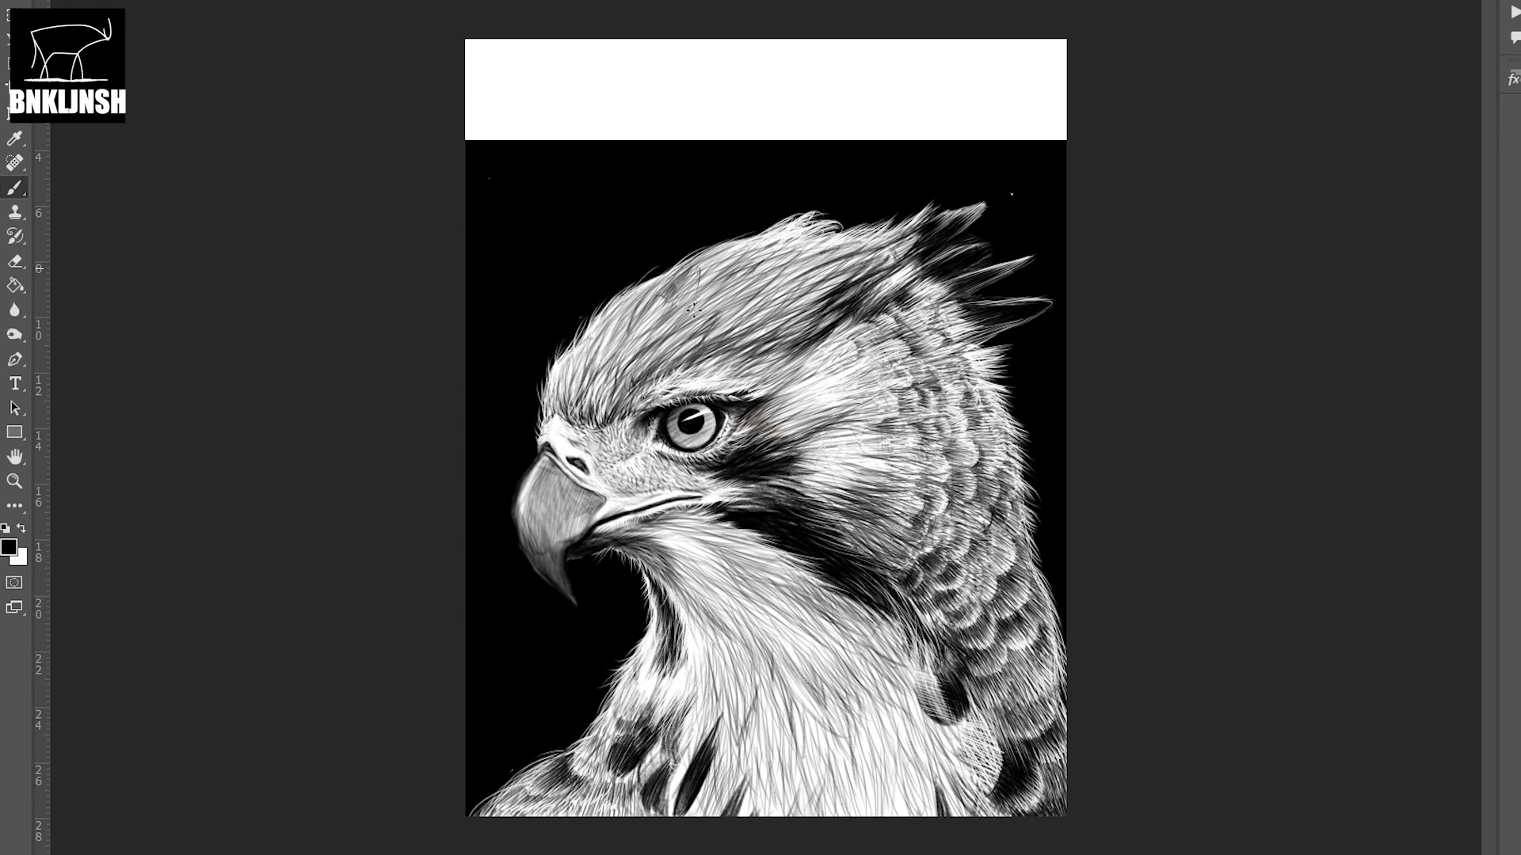
left_click_drag(804, 266, 712, 325)
left_click_drag(660, 776, 671, 815)
left_click_drag(735, 776, 745, 816)
left_click_drag(654, 792, 643, 819)
- Lighten the overly dark neck-feather strokes with the Eraser
key("e")
mouse_move(749, 669)
left_mouse_down()
mouse_move(741, 762)
mouse_move(713, 766)
mouse_move(701, 720)
mouse_move(633, 800)
left_mouse_up()
left_click_drag(679, 618, 689, 724)
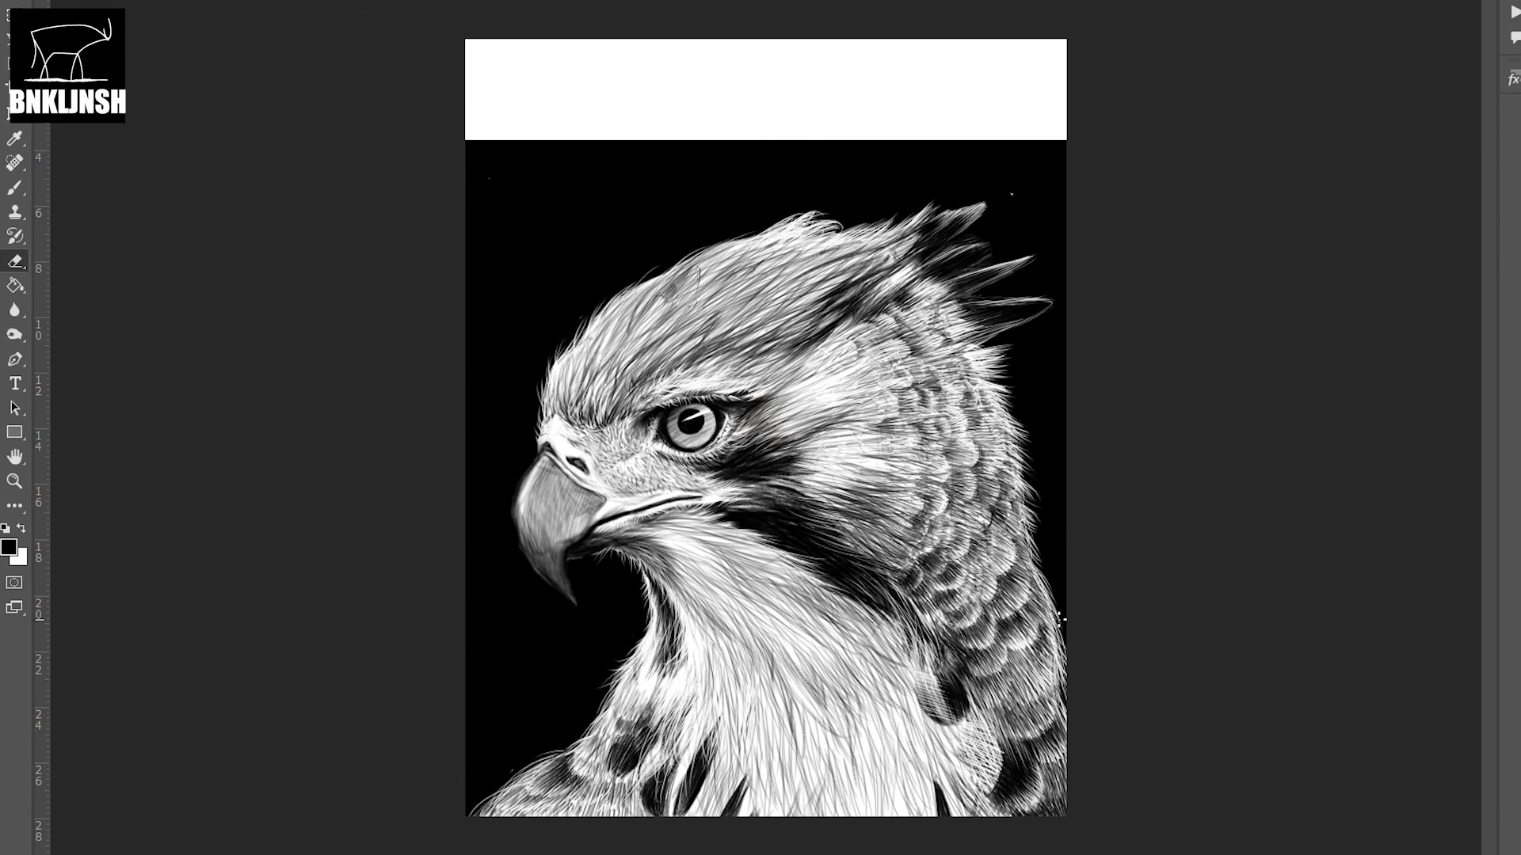
left_click_drag(768, 571, 725, 608)
mouse_move(815, 584)
left_mouse_down()
mouse_move(769, 633)
mouse_move(800, 641)
left_mouse_up()
left_click_drag(871, 602, 840, 689)
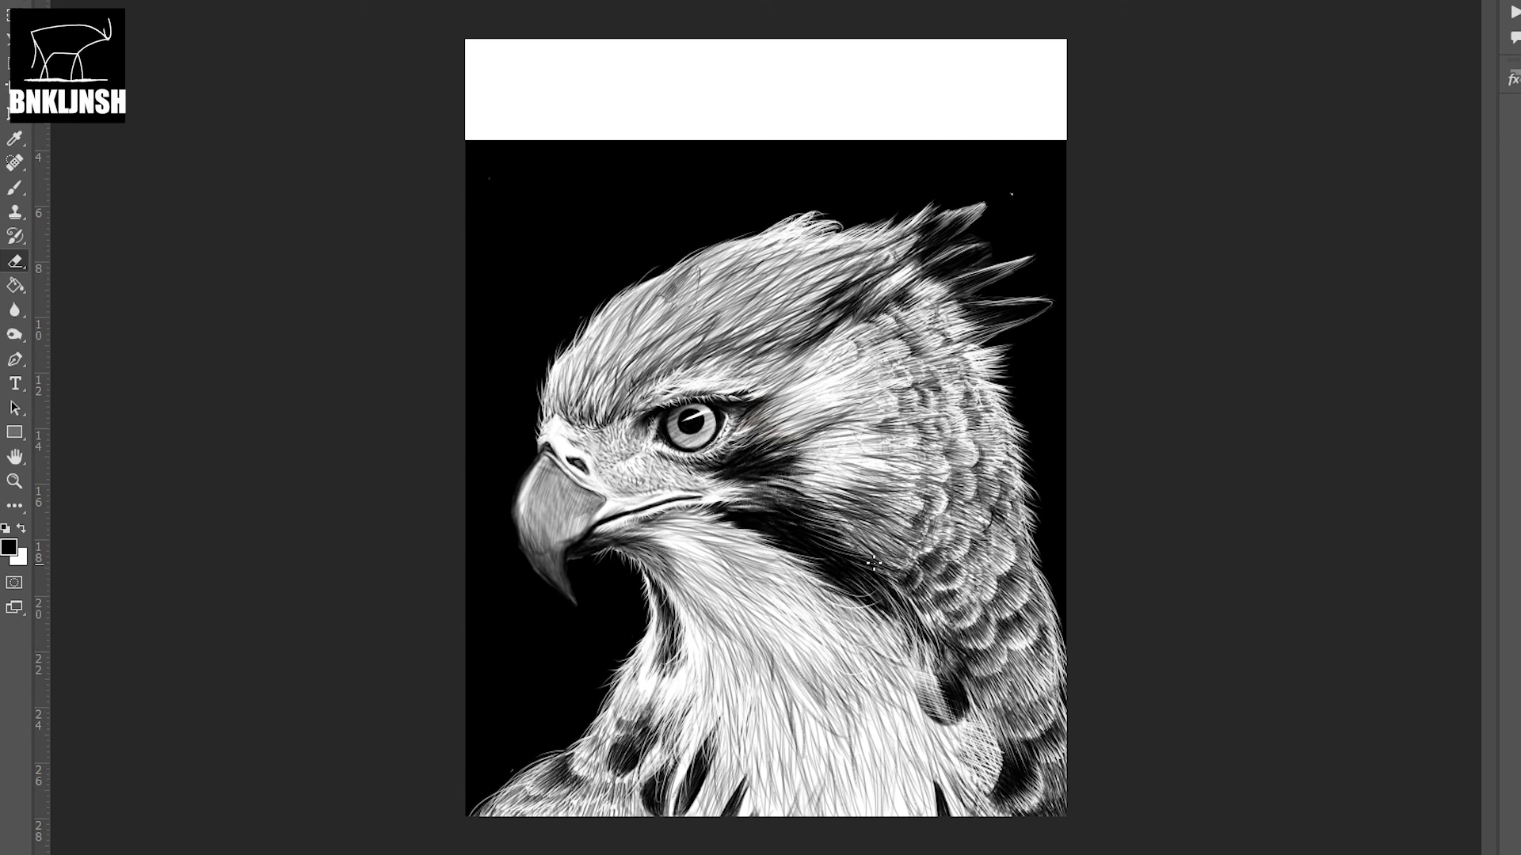
left_click_drag(887, 570, 855, 626)
left_click_drag(895, 666, 792, 773)
left_click_drag(982, 756, 939, 811)
- Lighten the heavy fine strokes on the forehead and crown, then zoom out to the whole portrait
left_click_drag(610, 333, 596, 389)
left_click_drag(673, 278, 626, 349)
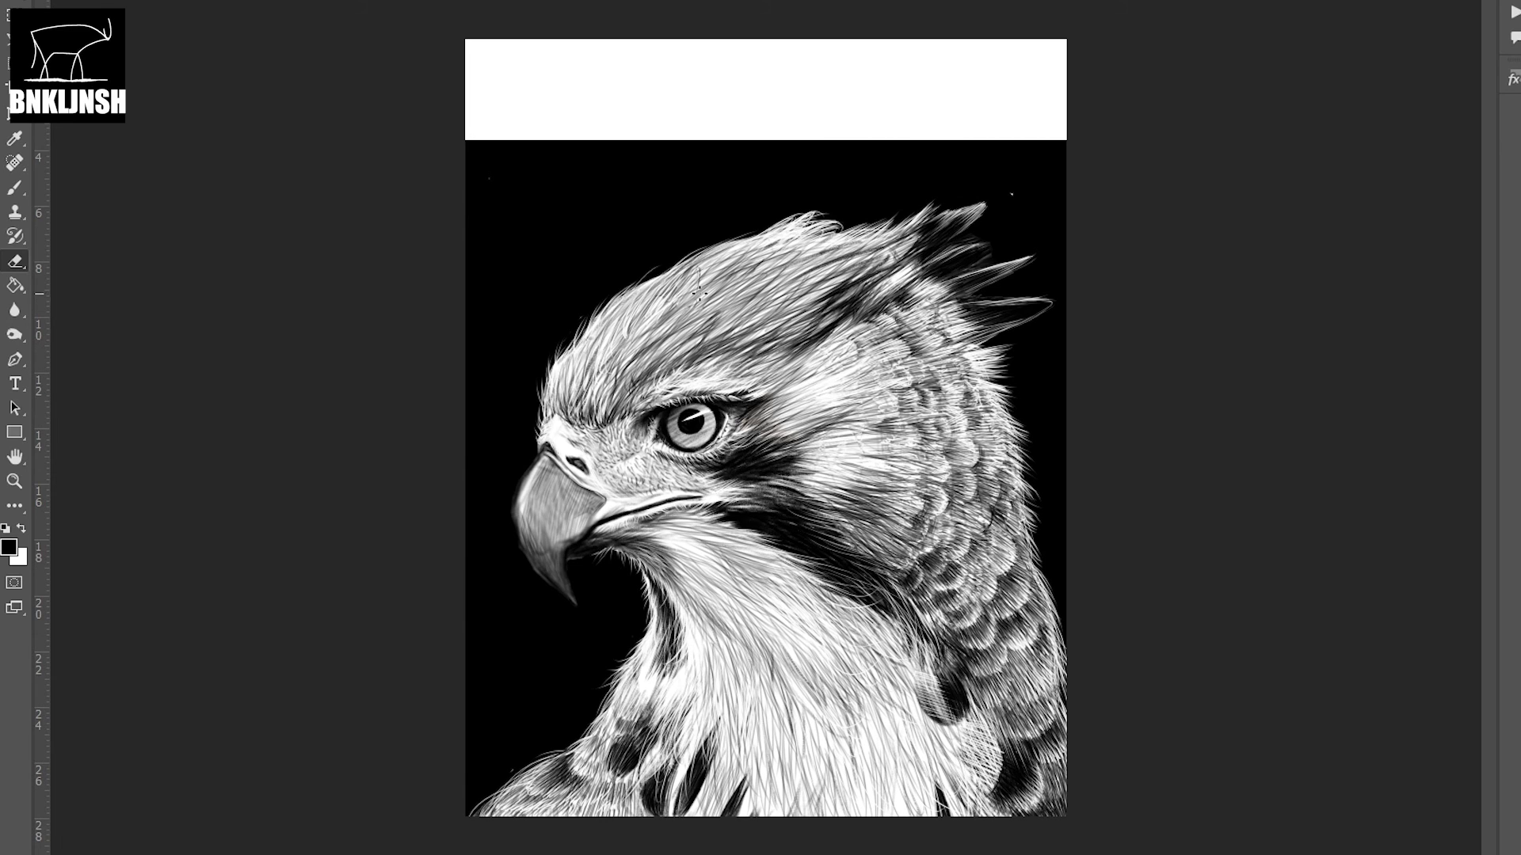
left_click_drag(737, 246, 673, 325)
left_click_drag(776, 277, 615, 358)
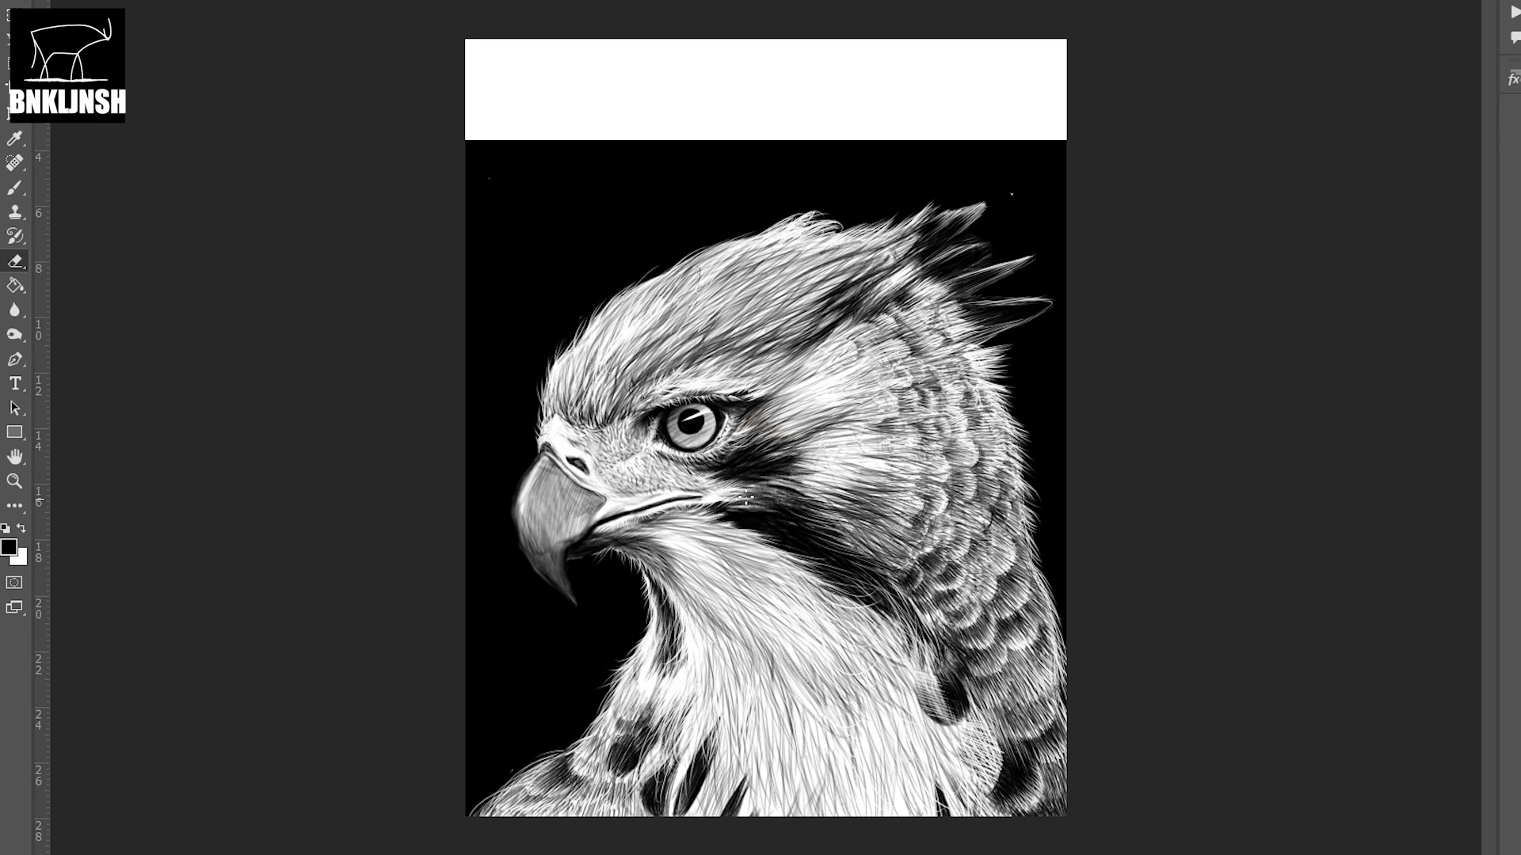
key("b")
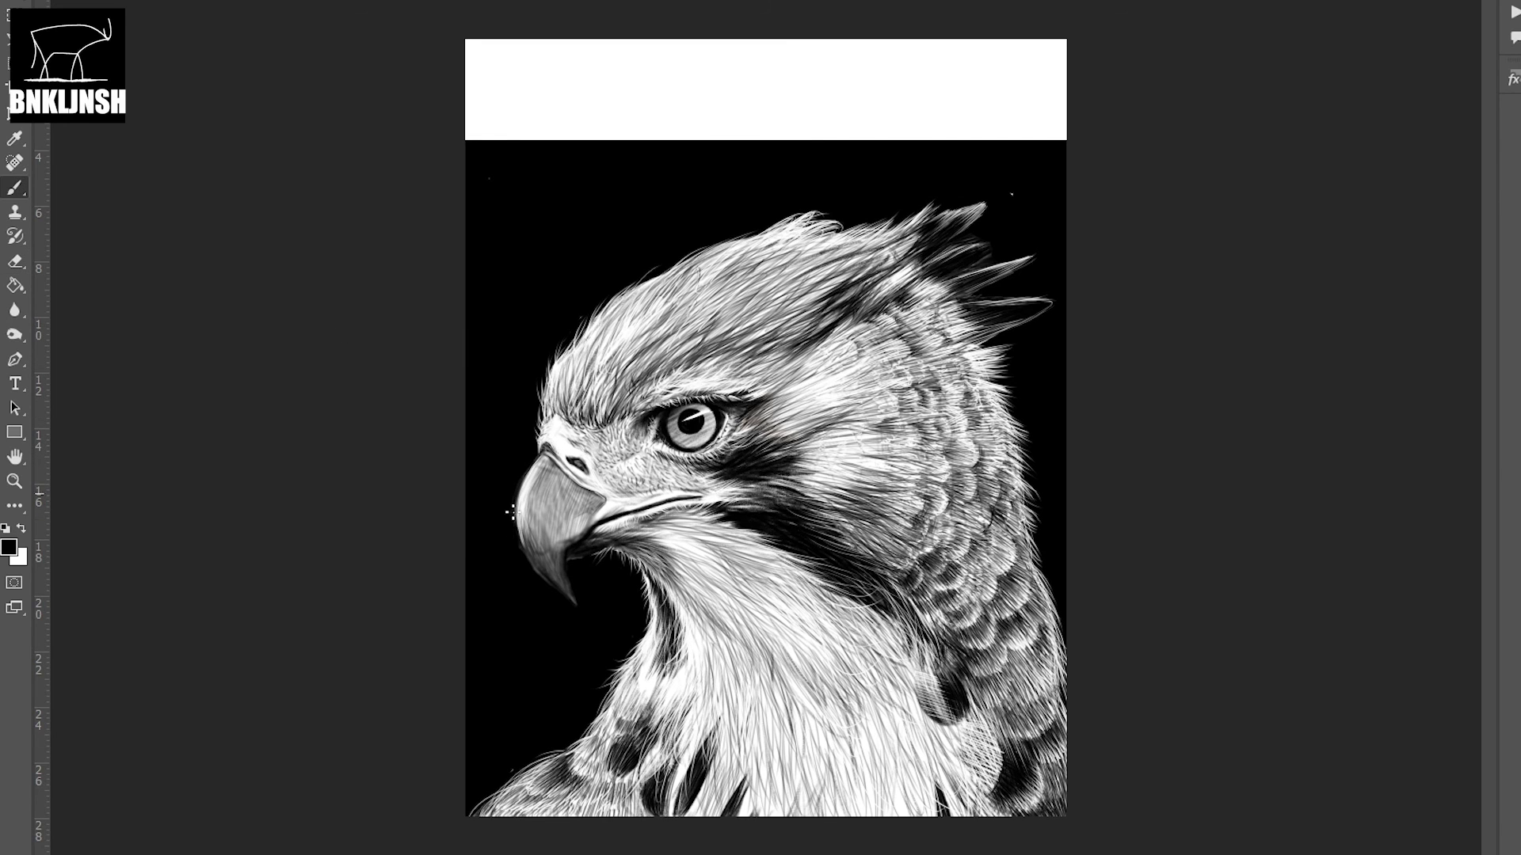
key("e")
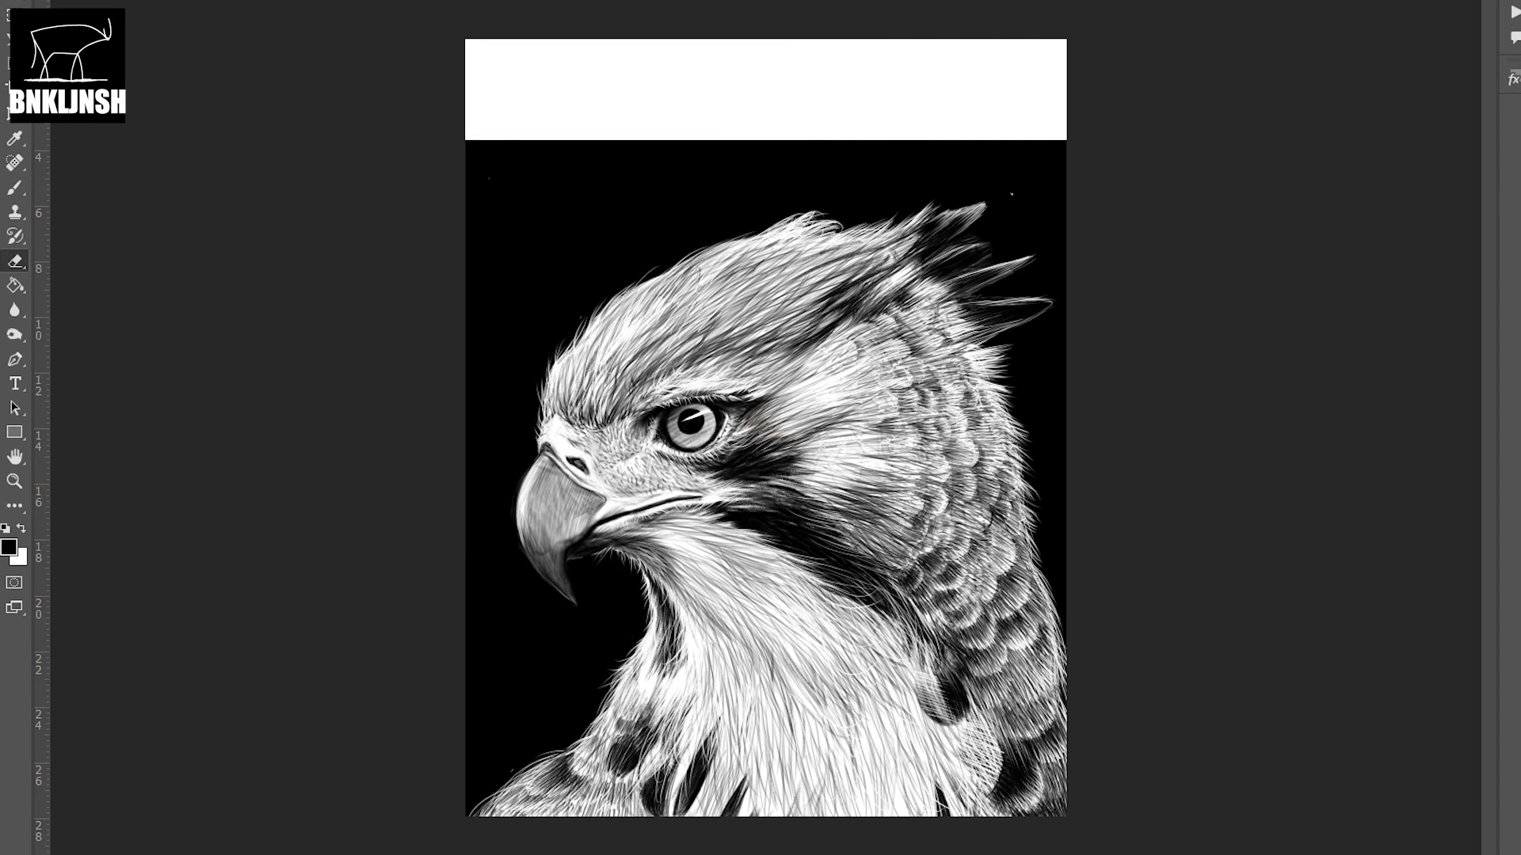
key("ctrl+minus")
key("ctrl+minus")
- Zoom in on the eagle's head and erase the brownish patch behind the eye
key("ctrl+plus")
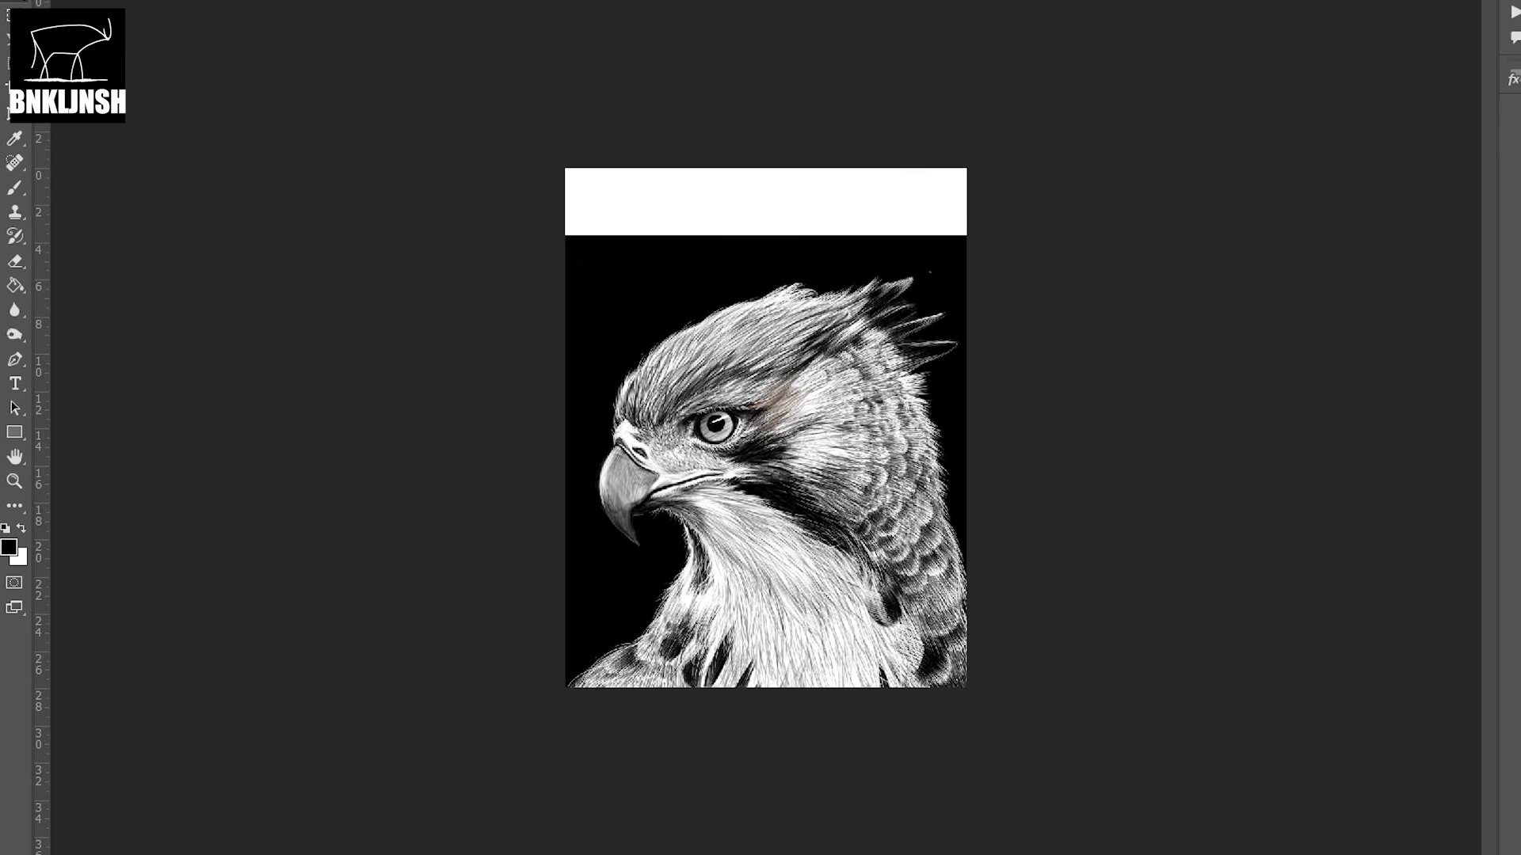
key("ctrl+plus")
key("ctrl+minus")
key("e")
key("ctrl+plus")
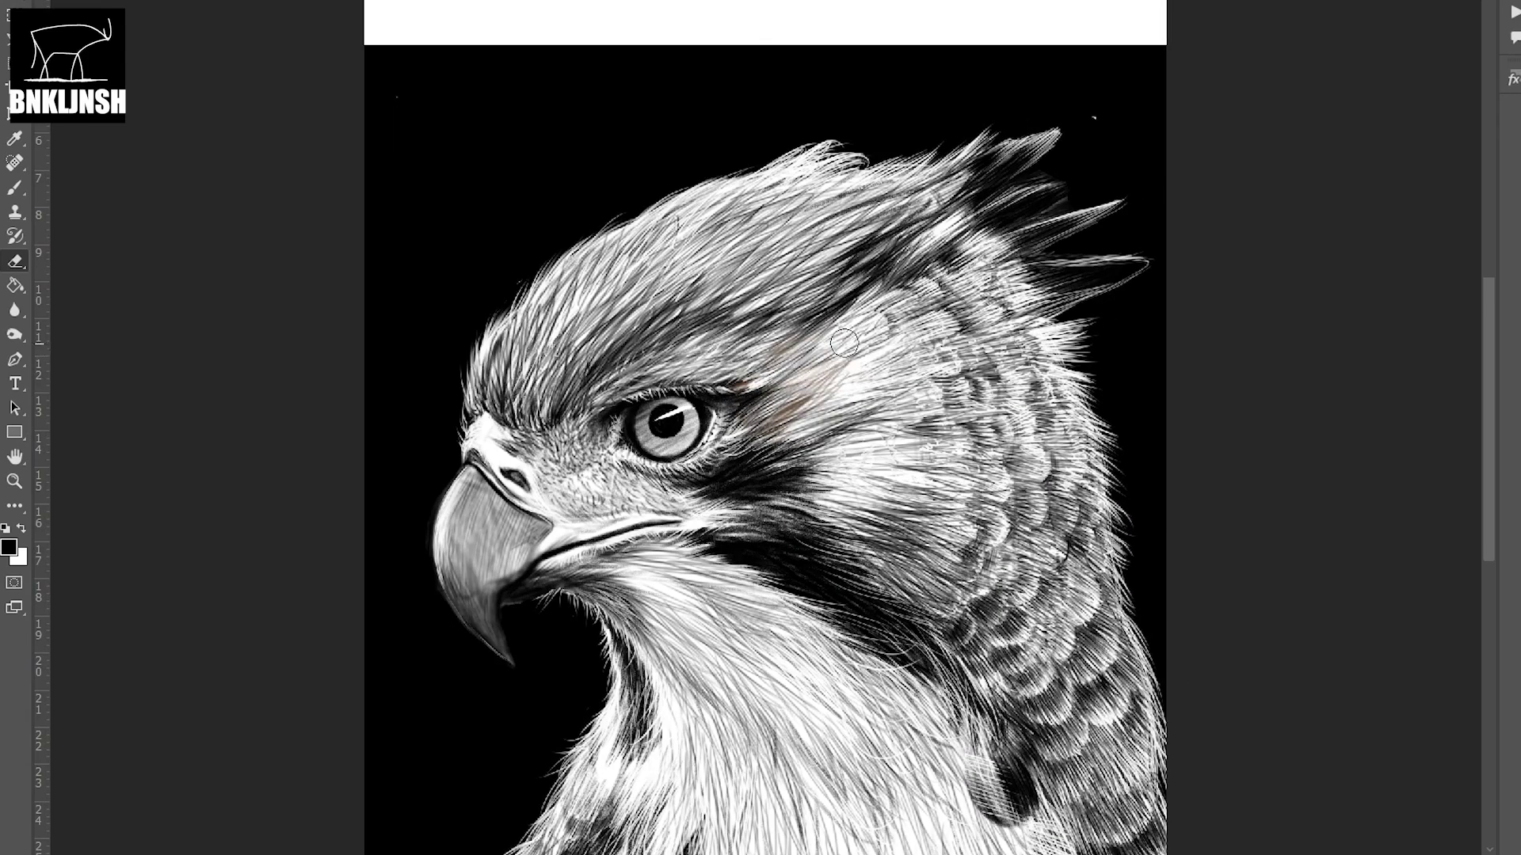
left_click_drag(832, 388, 760, 348)
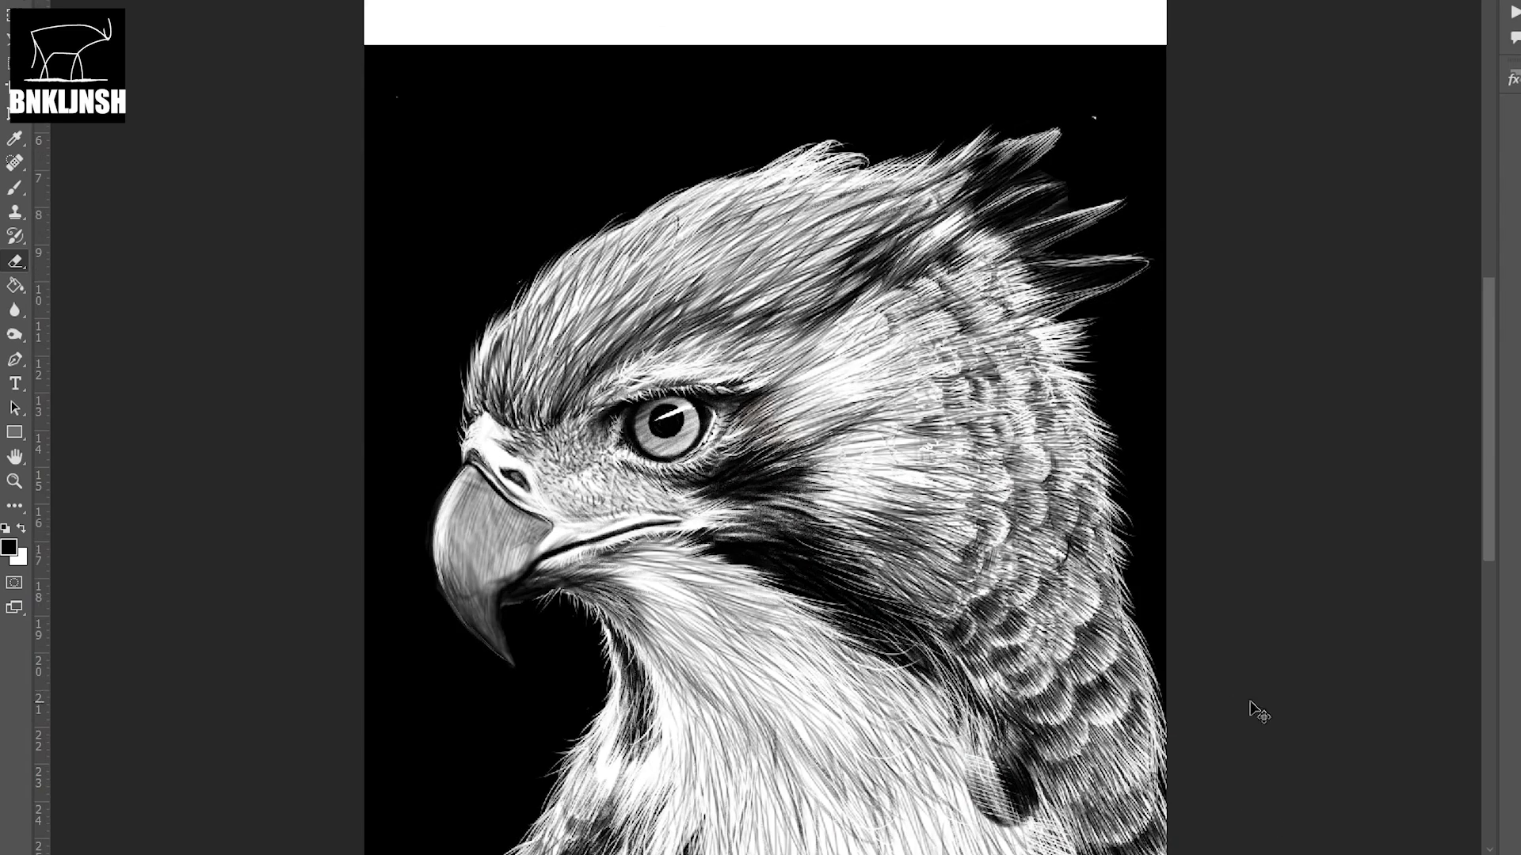
key("ctrl+plus")
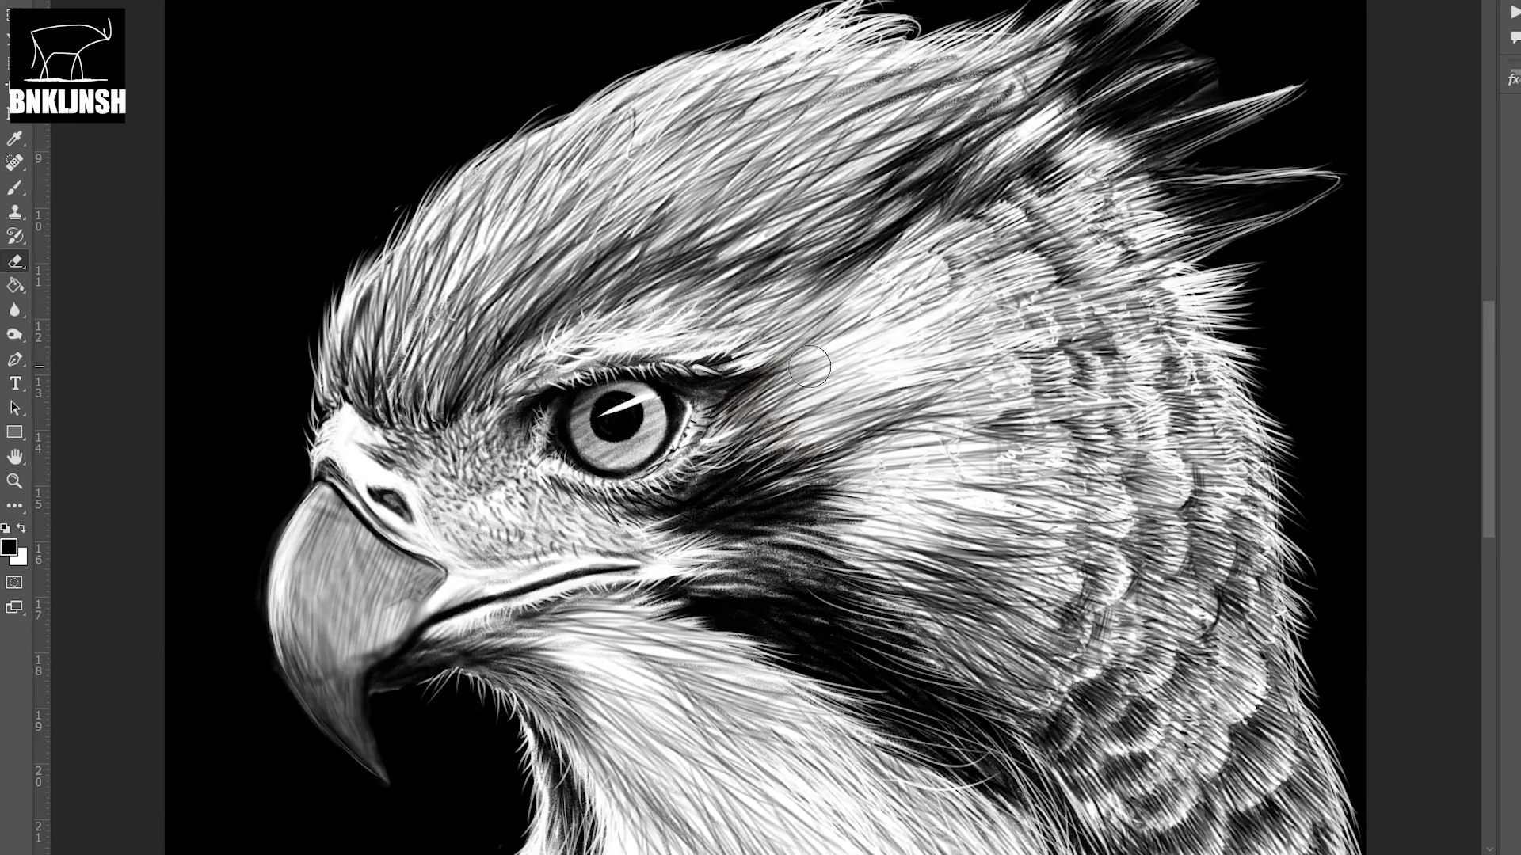